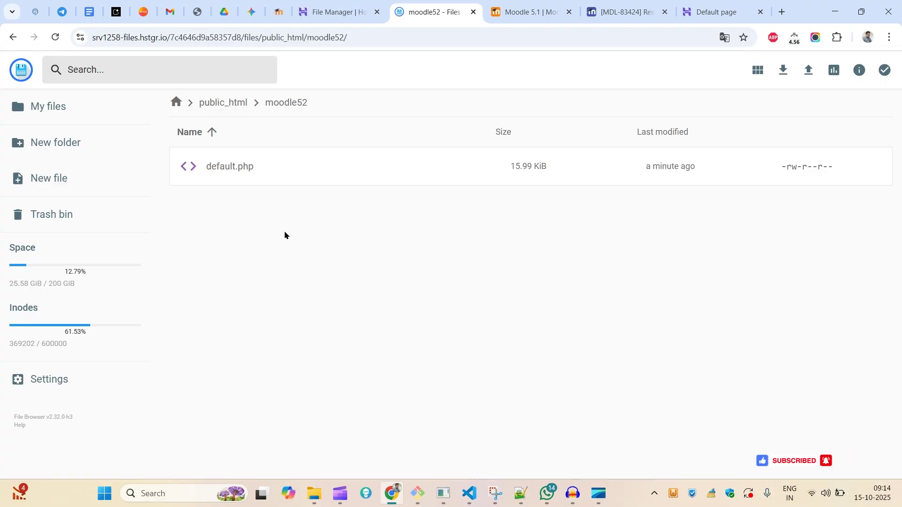
Open Chrome's main menu while viewing the public_html/moodle52 folder.
left_click(891, 38)
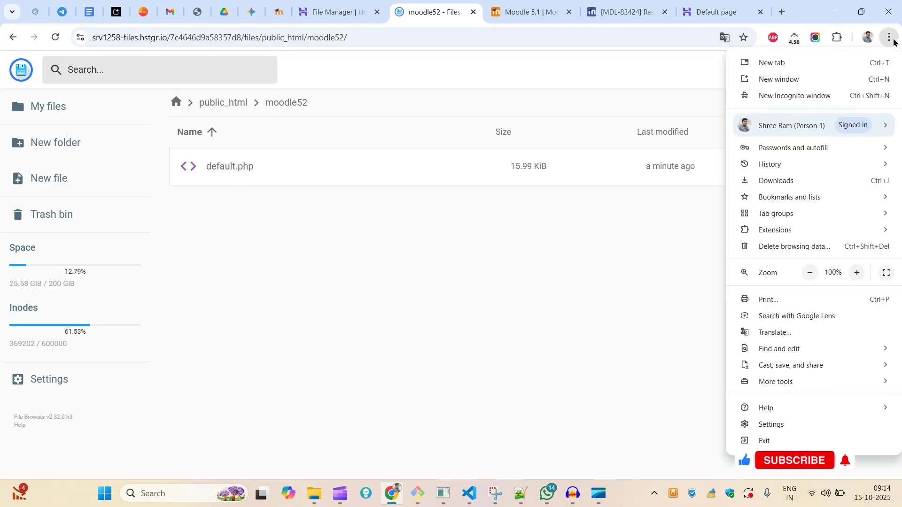
Search Google for moodle in a new tab and open the Moodle.org home page.
left_click(782, 12)
left_click(783, 11)
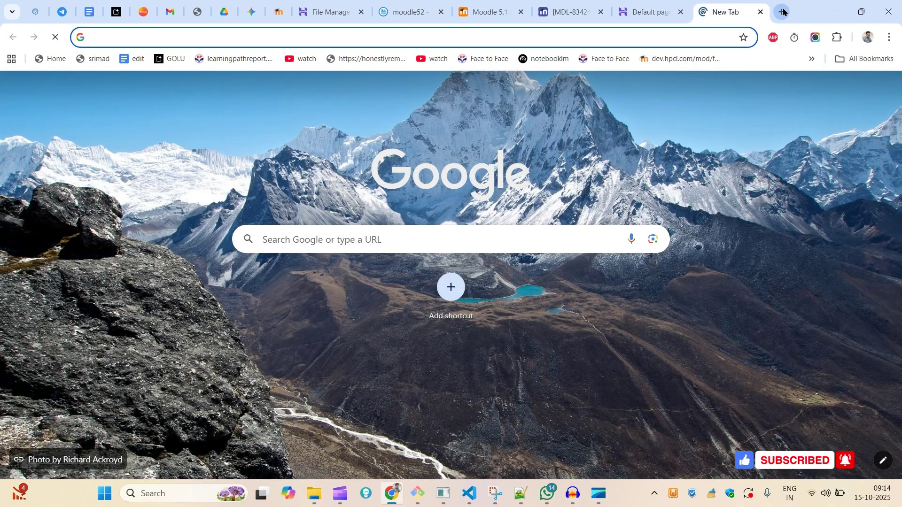
type("mood")
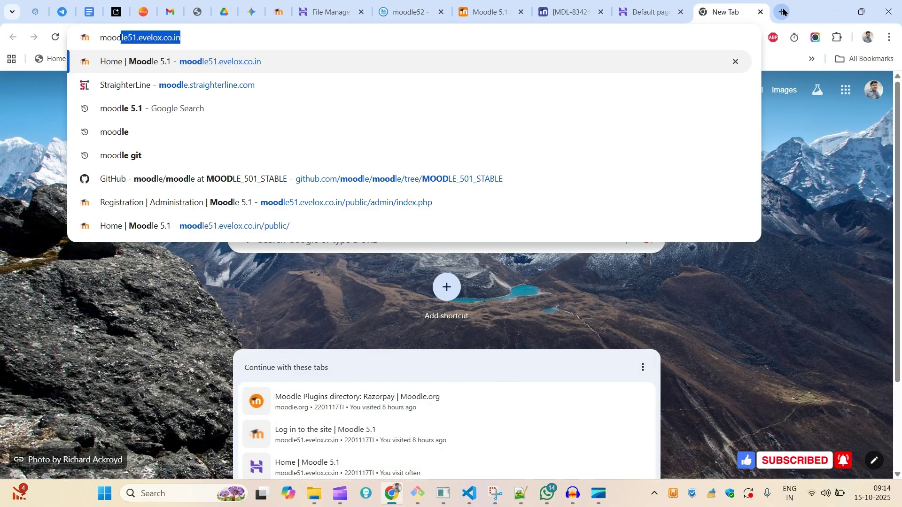
type("le")
key("Delete")
key("Return")
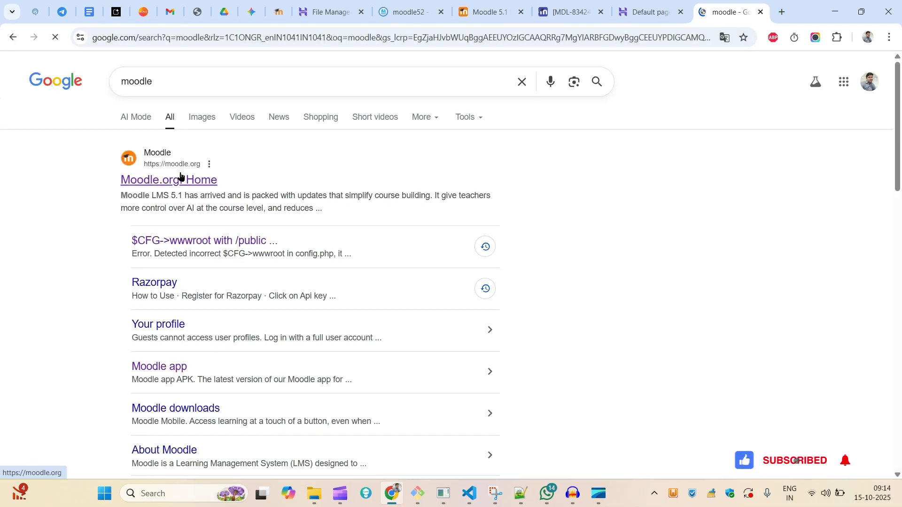
left_click(181, 178)
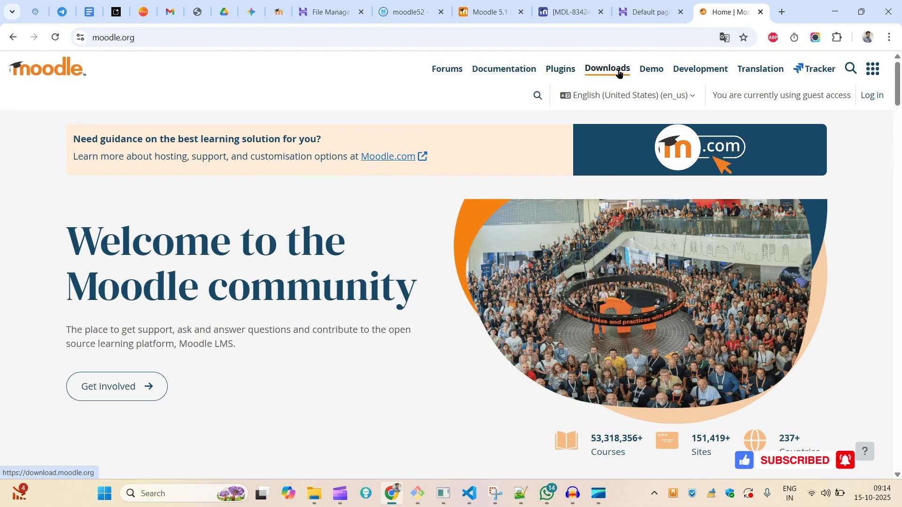
Browse the Moodle 5.1 downloads page, then open Chrome's download history.
left_click(620, 72)
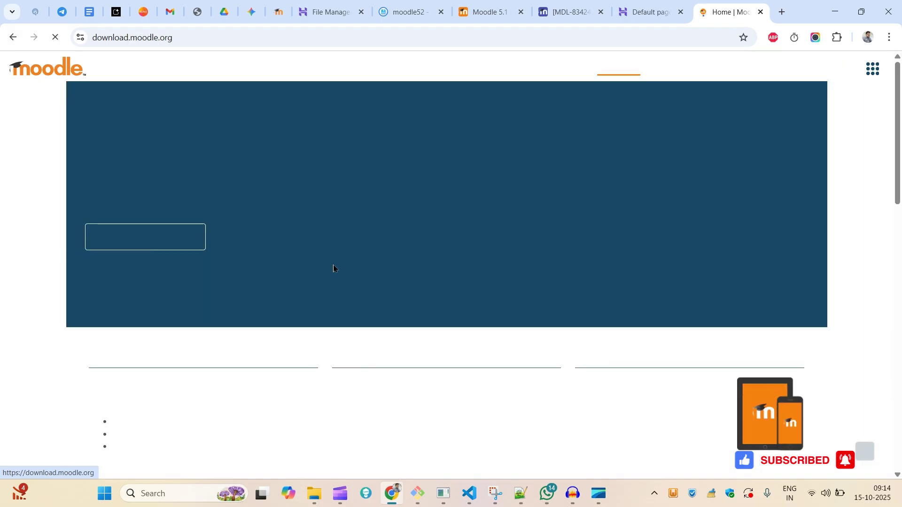
scroll(901, 183, "down", 2)
scroll(900, 183, "down", 6)
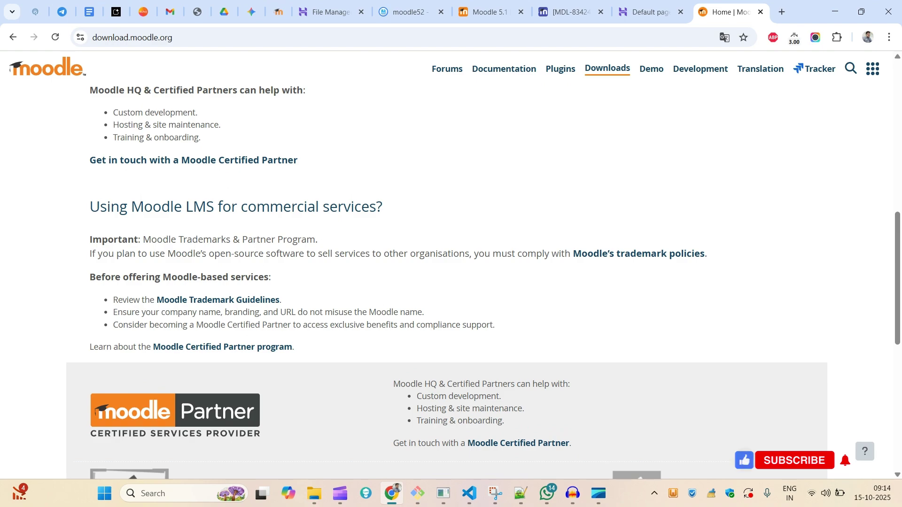
scroll(898, 182, "up", 7)
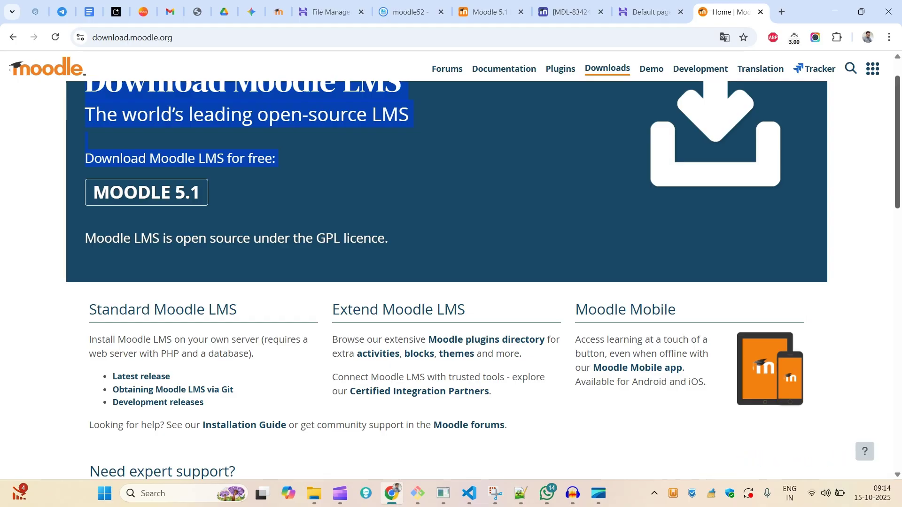
scroll(593, 184, "up", 1)
left_click(593, 184)
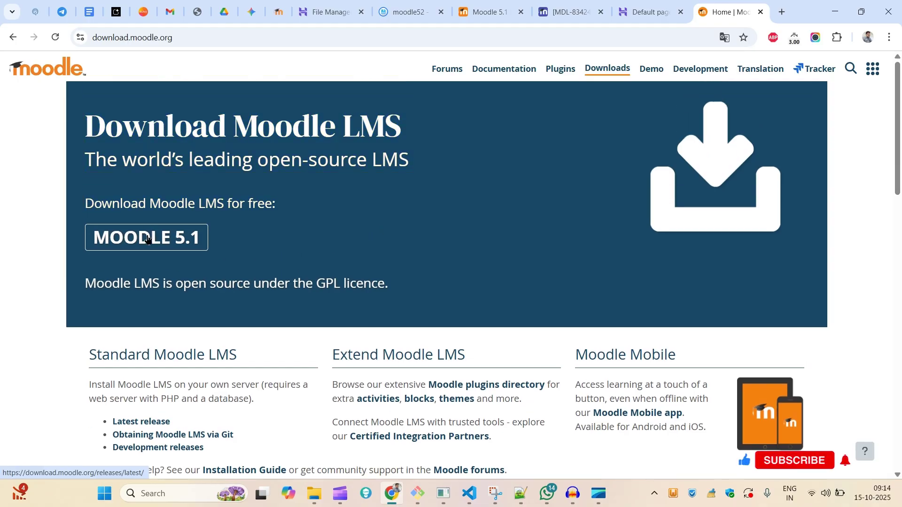
left_click(888, 39)
left_click(784, 185)
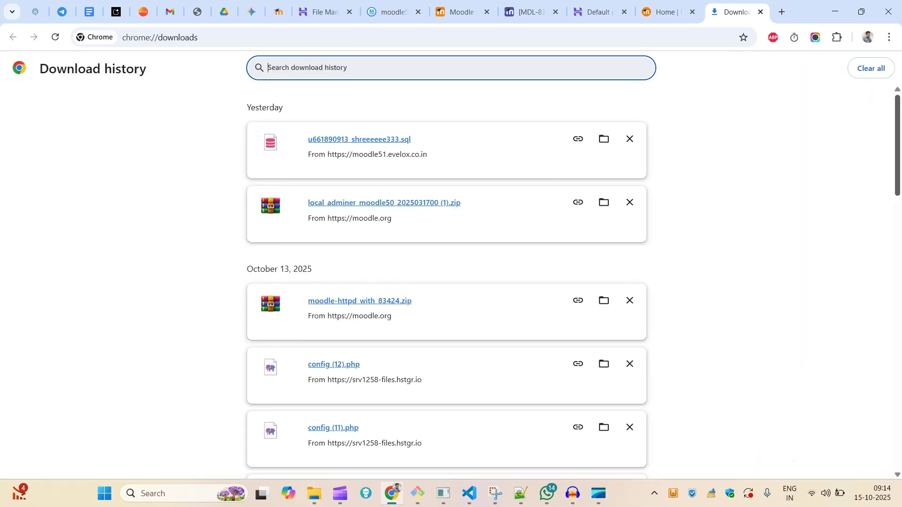
Show moodle-latest-501.zip in its folder and bring the moodle52 File Browser tab forward.
scroll(341, 221, "down", 9)
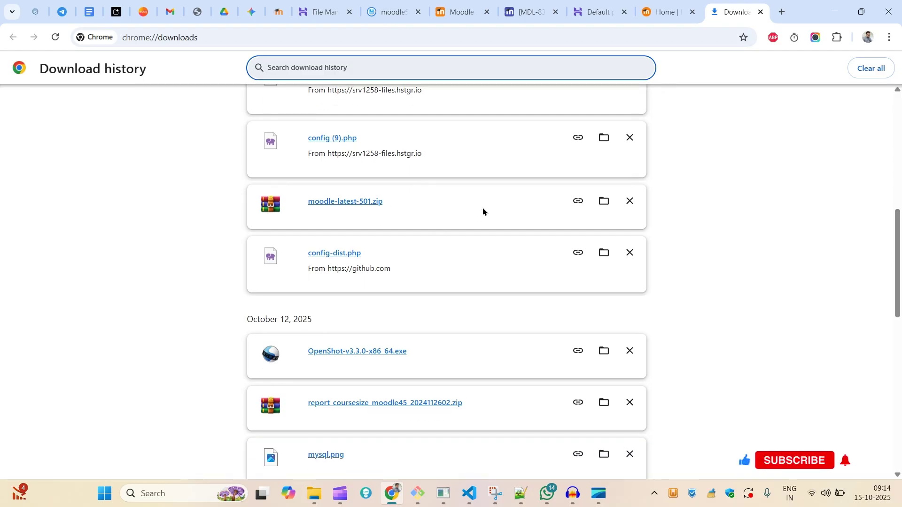
left_click(606, 207)
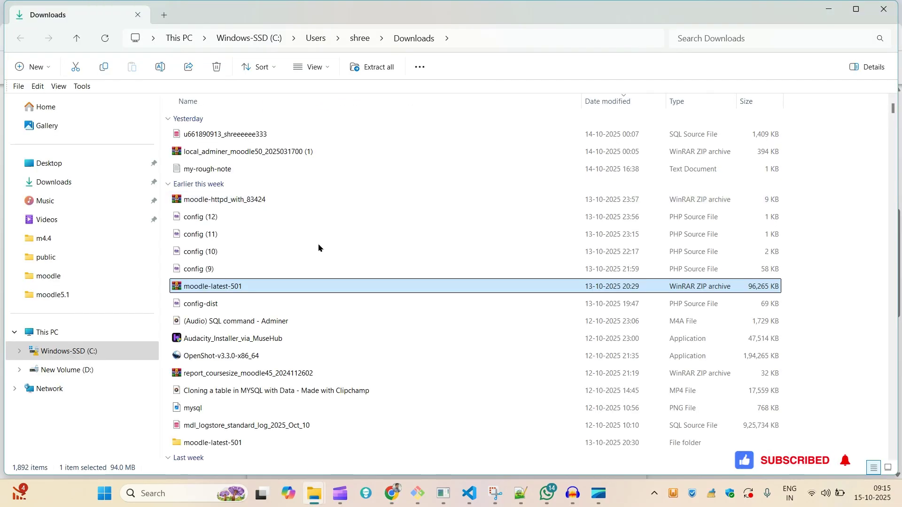
key("alt+Tab")
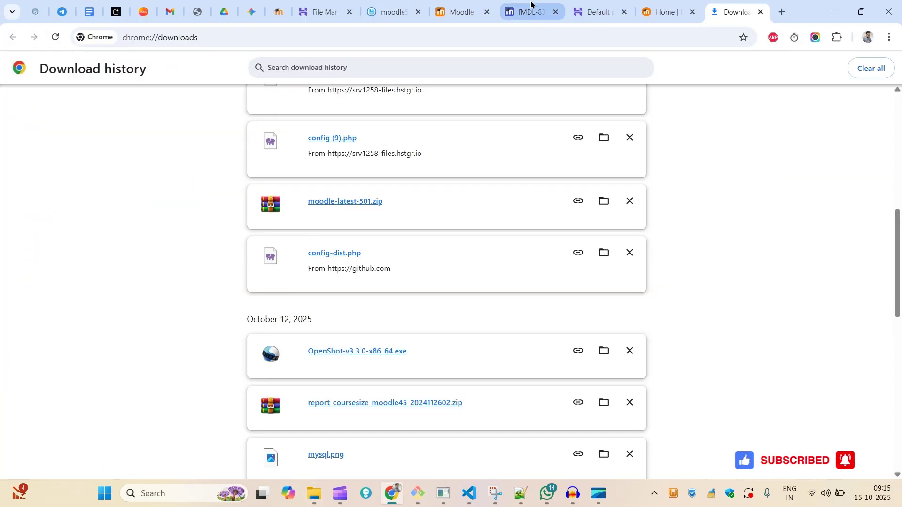
left_click(533, 11)
left_click(570, 6)
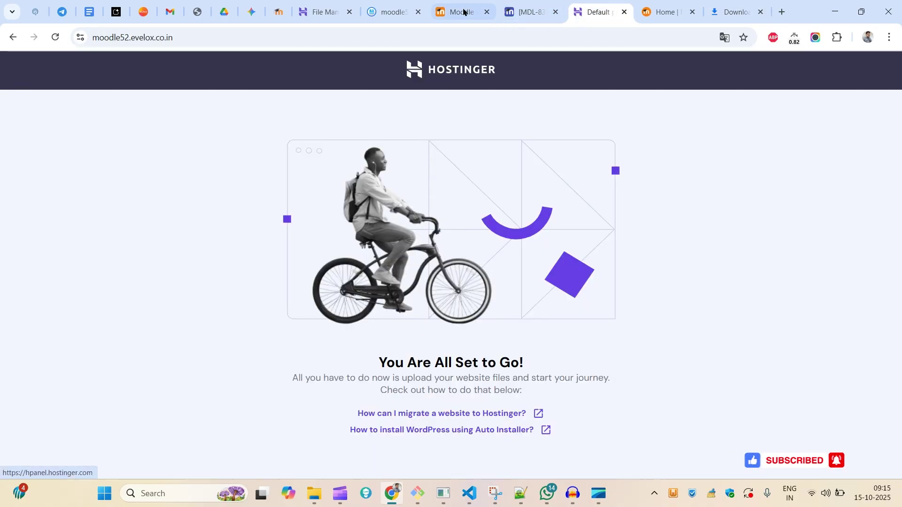
left_click_drag(393, 4, 524, 6)
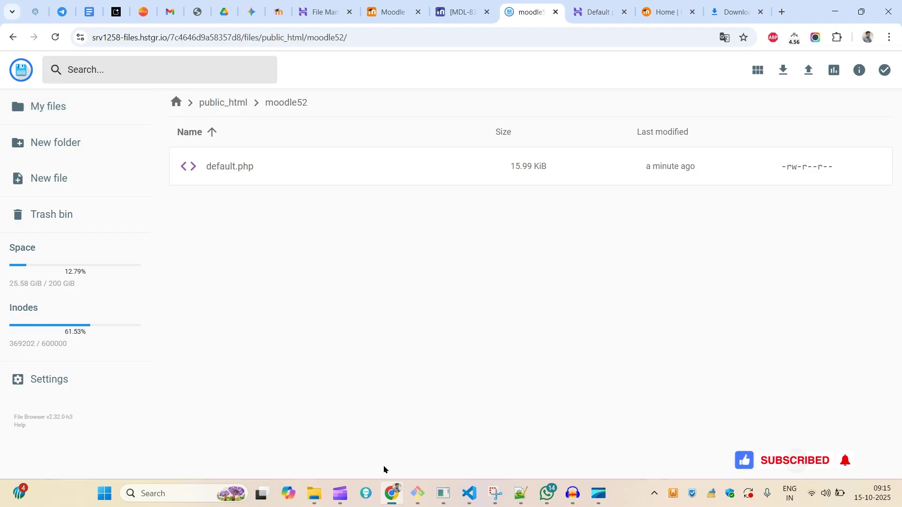
Drag moodle-latest-501.zip from the Downloads folder into moodle52 to upload it.
mouse_move(324, 493)
left_click(437, 449)
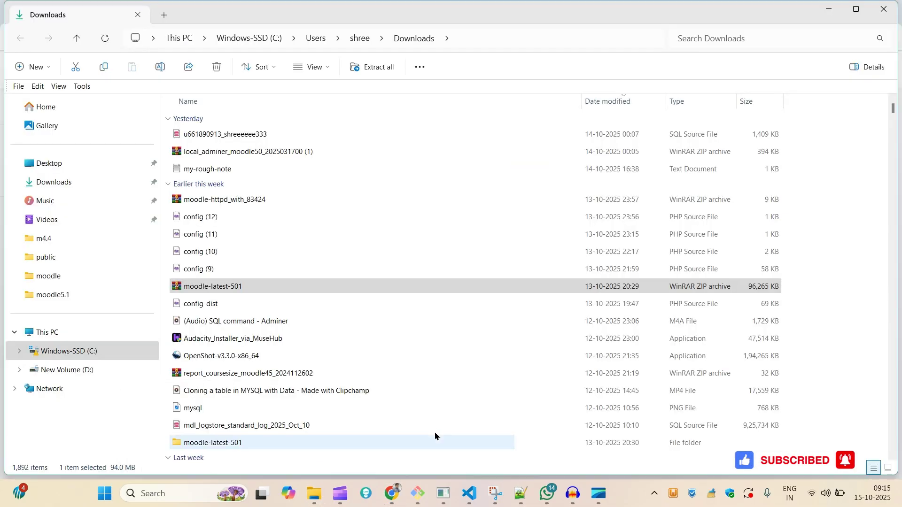
left_click_drag(200, 291, 346, 233)
key("alt+Tab")
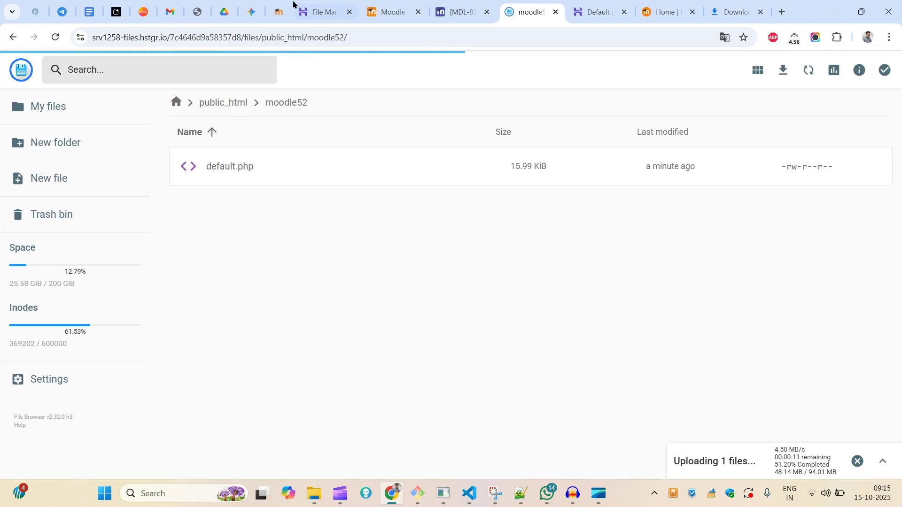
Expand Databases in the hPanel sidebar and open the MySQL Management page.
left_click(305, 10)
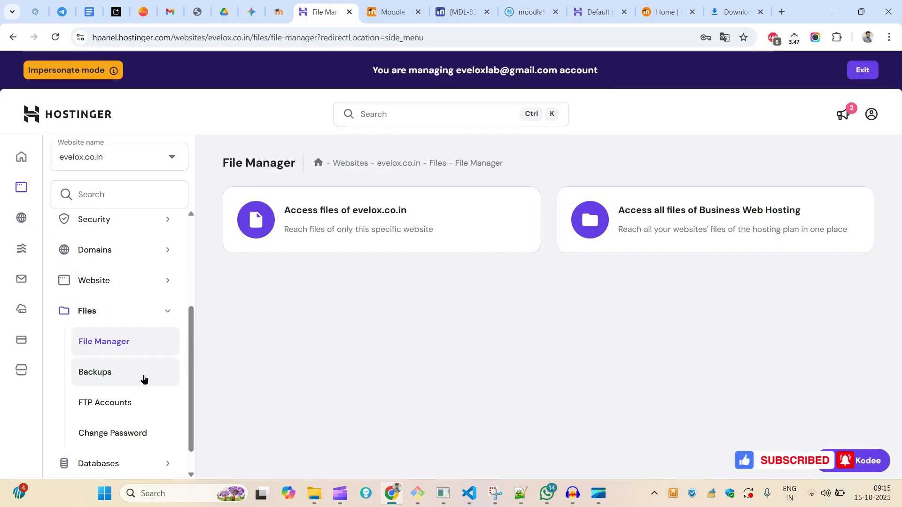
left_click_drag(191, 346, 185, 403)
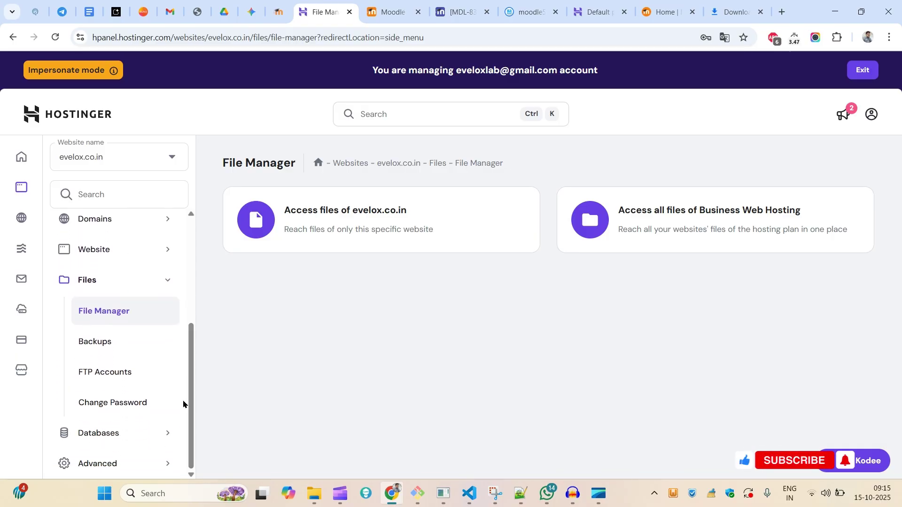
left_click(146, 440)
left_click(102, 376)
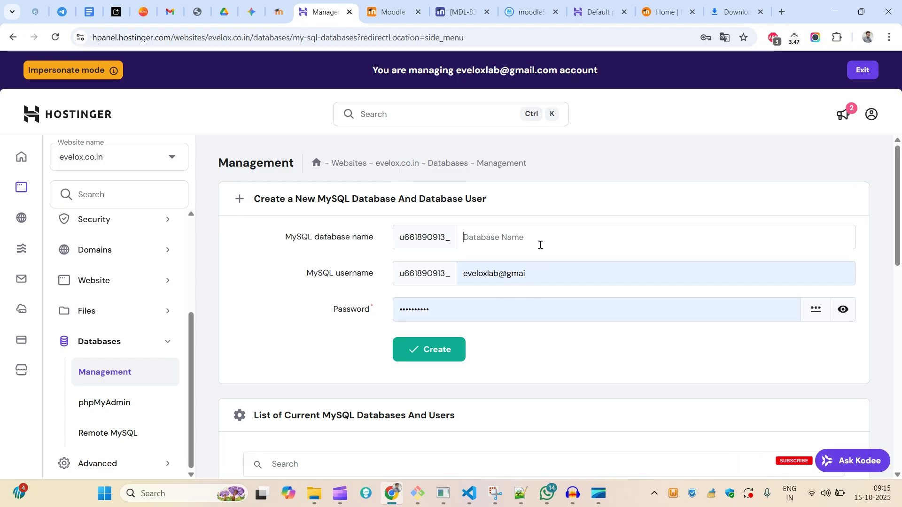
Enter shree15oct as database name and username, then paste and reveal the password.
type("shr")
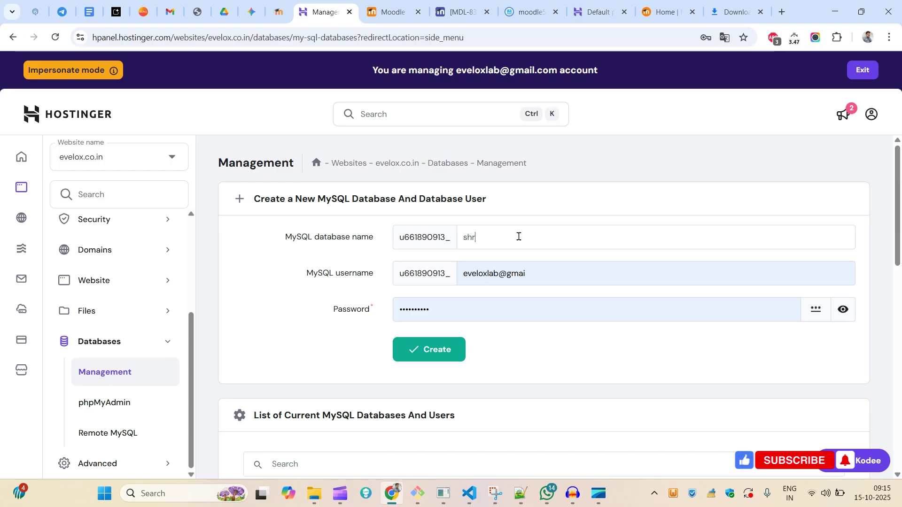
type("ee1")
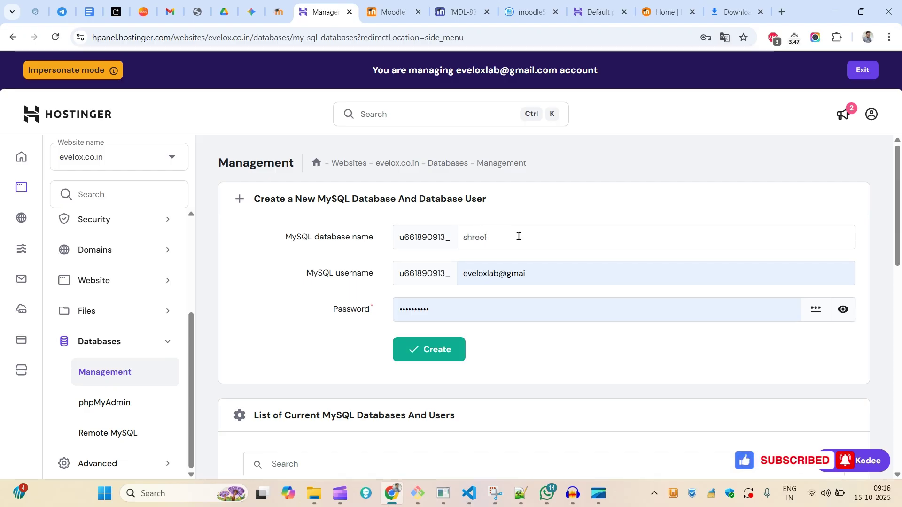
type("5oct")
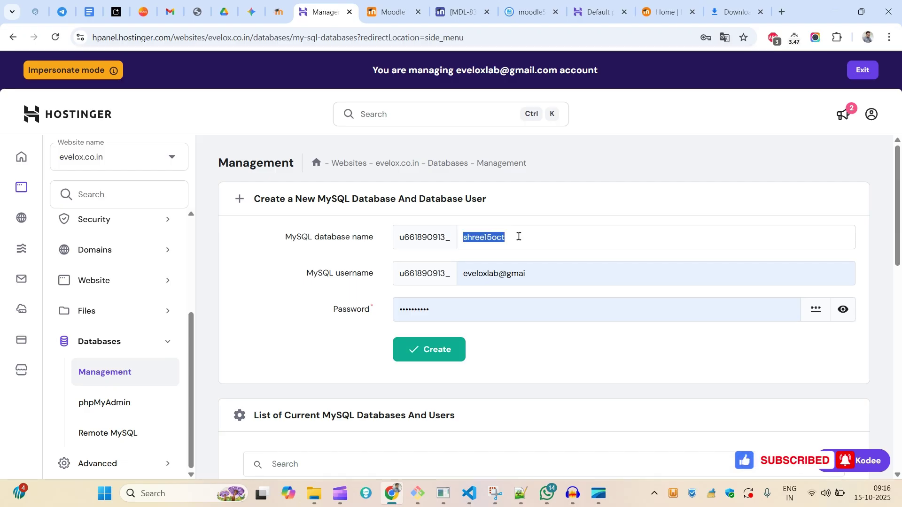
left_click(534, 268)
key("ctrl+a")
key("ctrl+v")
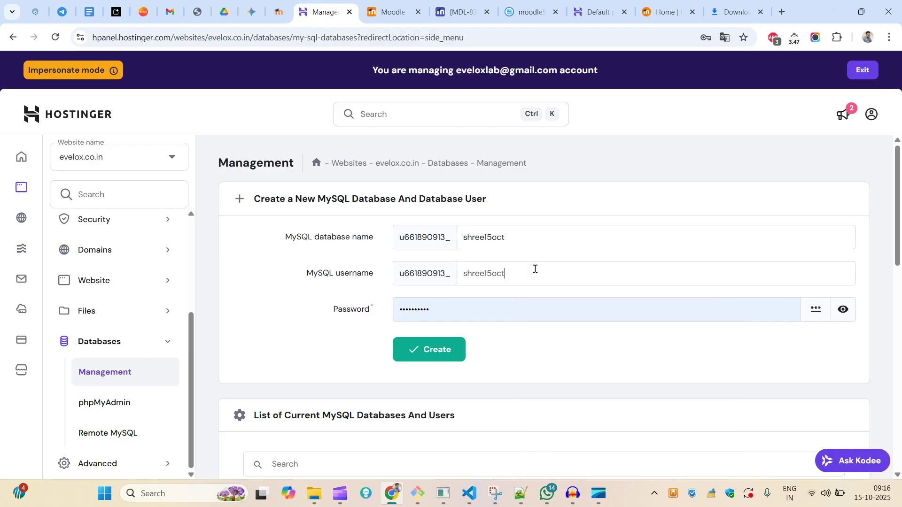
left_click(676, 315)
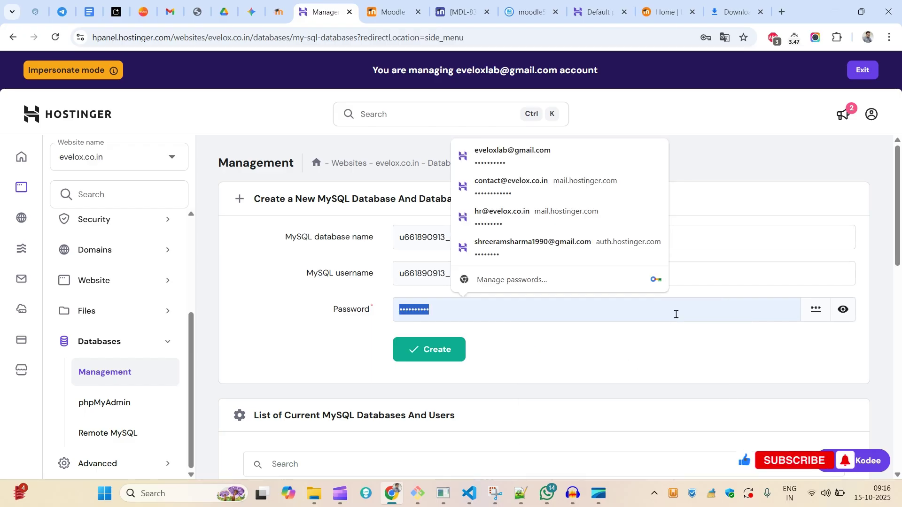
key("ctrl+v")
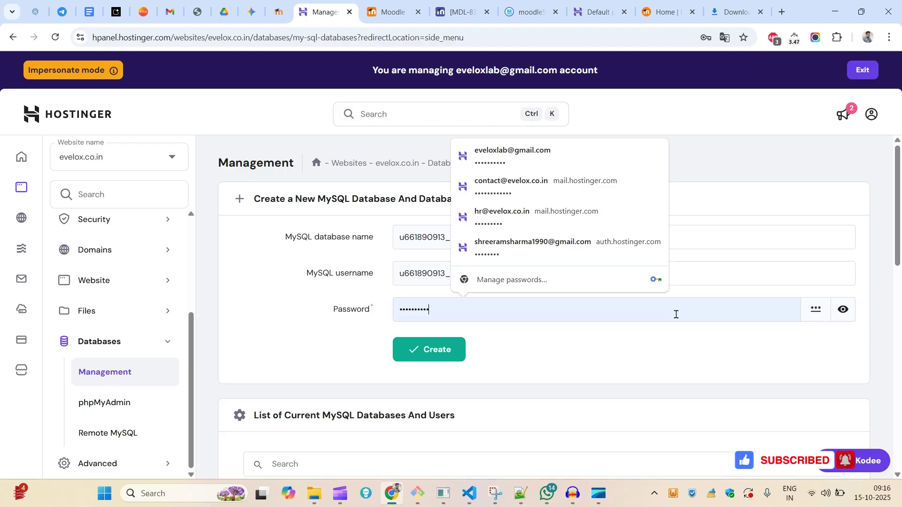
left_click(849, 314)
left_click_drag(493, 310, 353, 306)
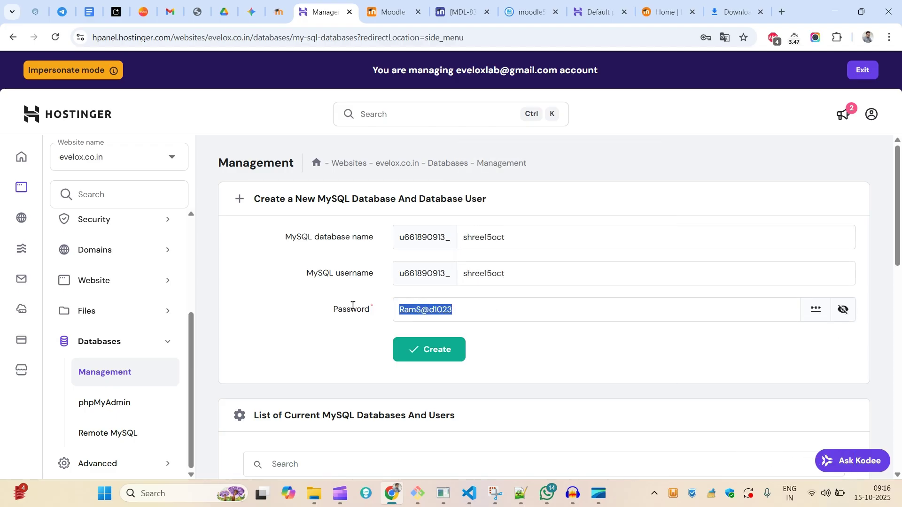
Add shree15oct database and username lines to the Notepad++ installation notes.
left_click(521, 493)
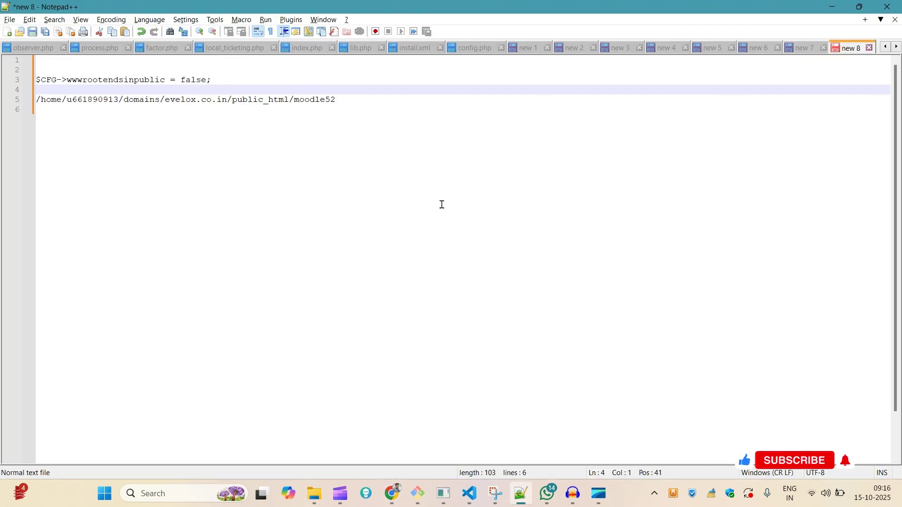
key("Down")
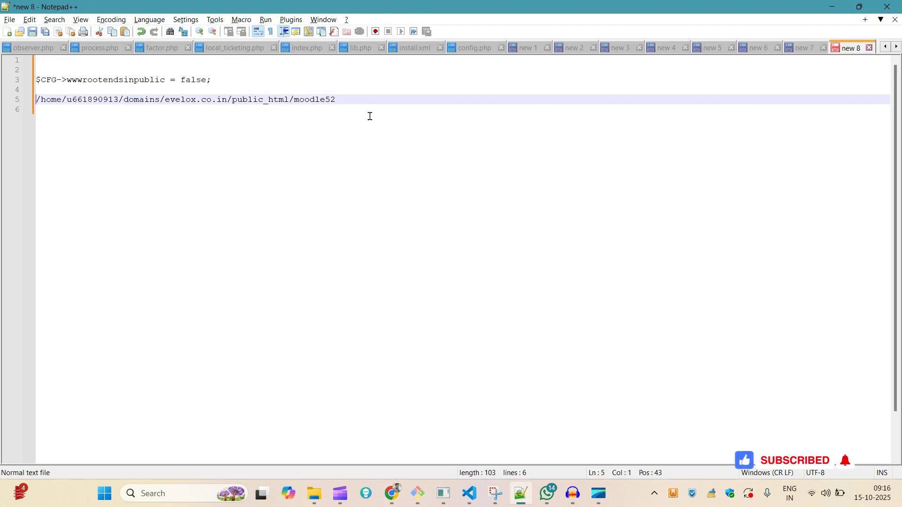
key("Down")
key("Return")
key("Return")
type("shree15oct")
key("Return")
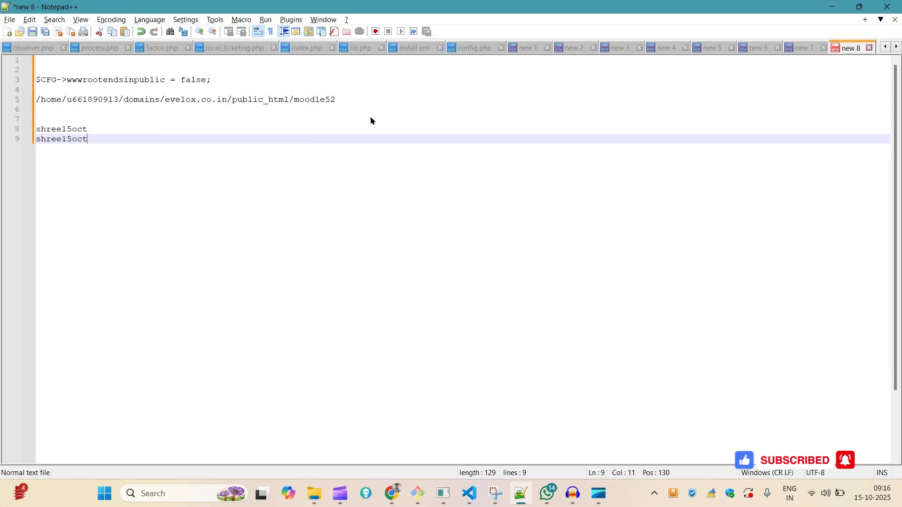
key("Return")
Copy the hPanel database prefix and prepend it to both names in the notes.
key("alt+Tab")
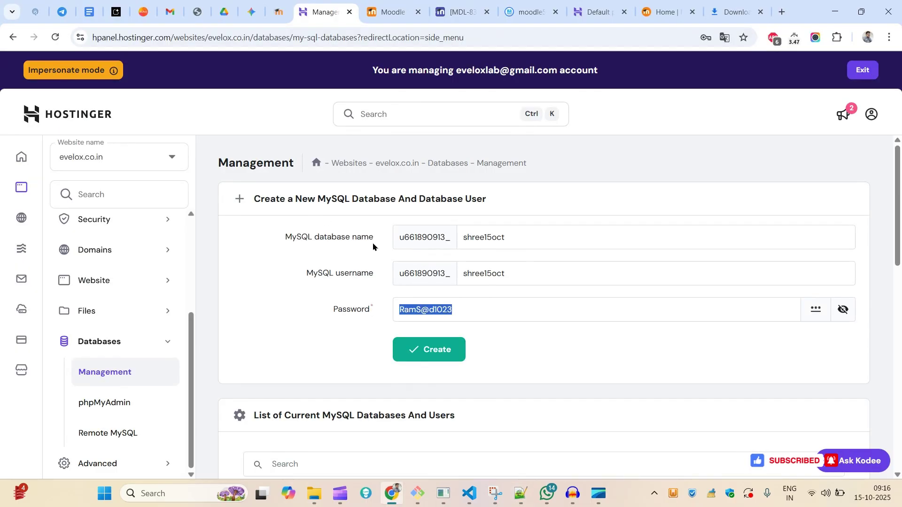
double_click(432, 234)
key("ctrl+c")
key("alt+Tab")
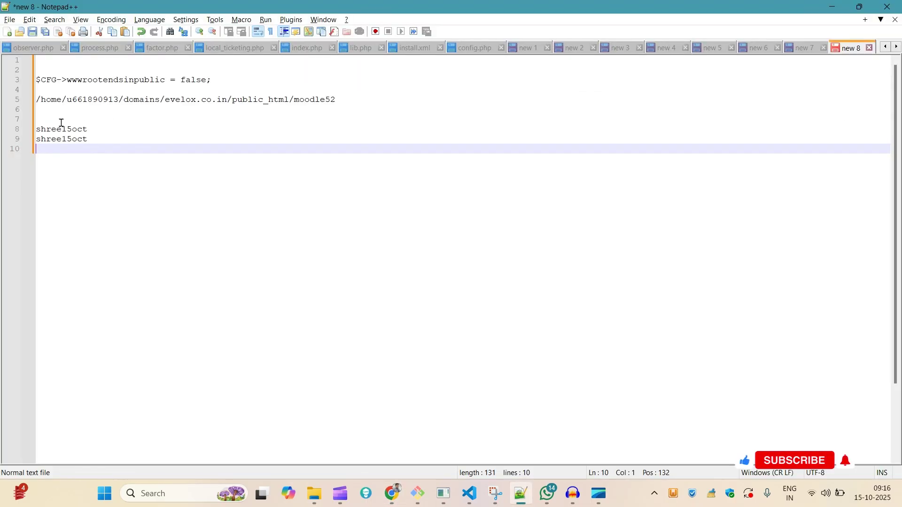
left_click(37, 126)
key("ctrl+v")
key("Return")
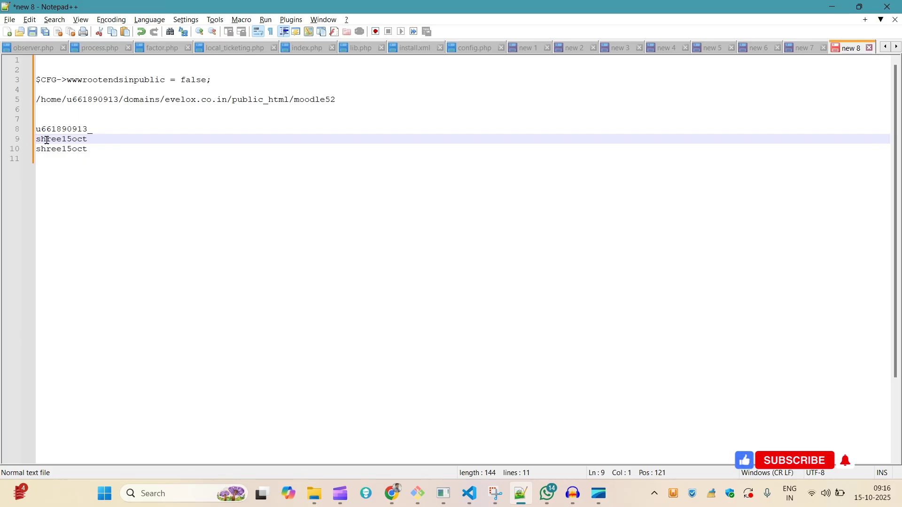
left_click(107, 130)
key("Delete")
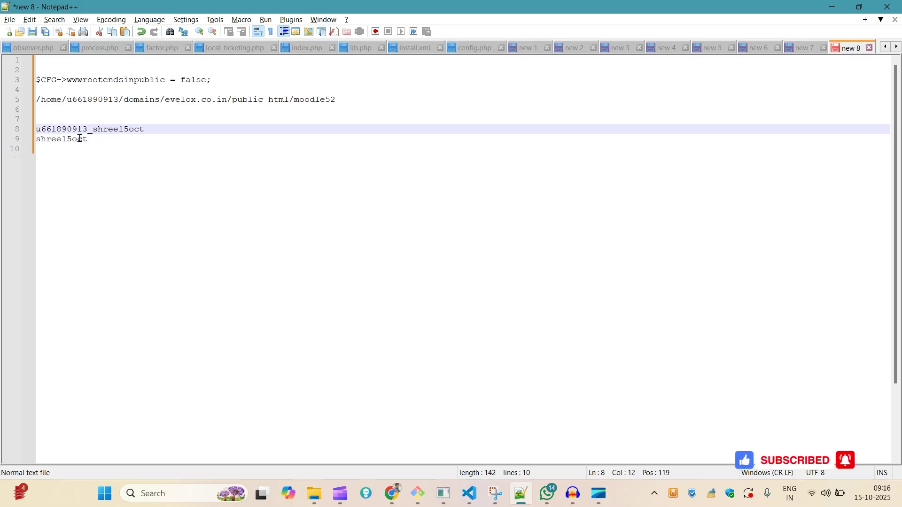
left_click(37, 140)
key("ctrl+v")
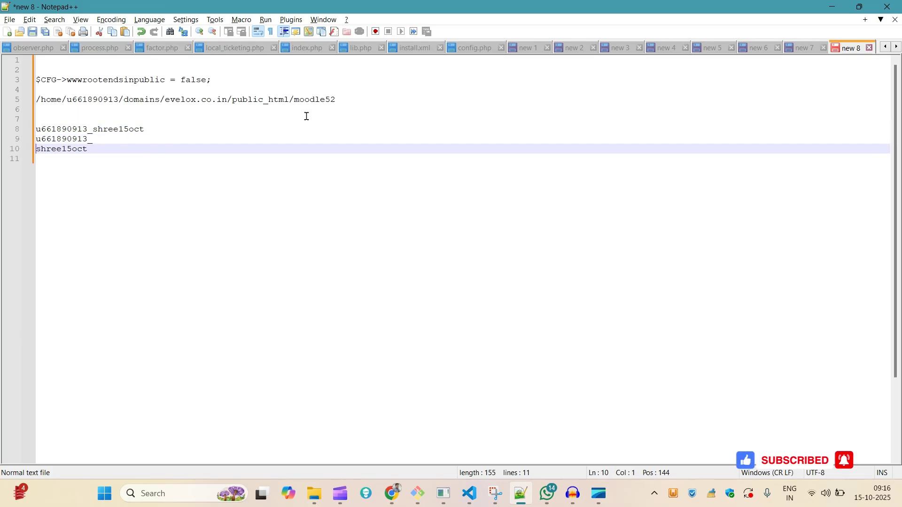
key("BackSpace")
left_click(170, 138)
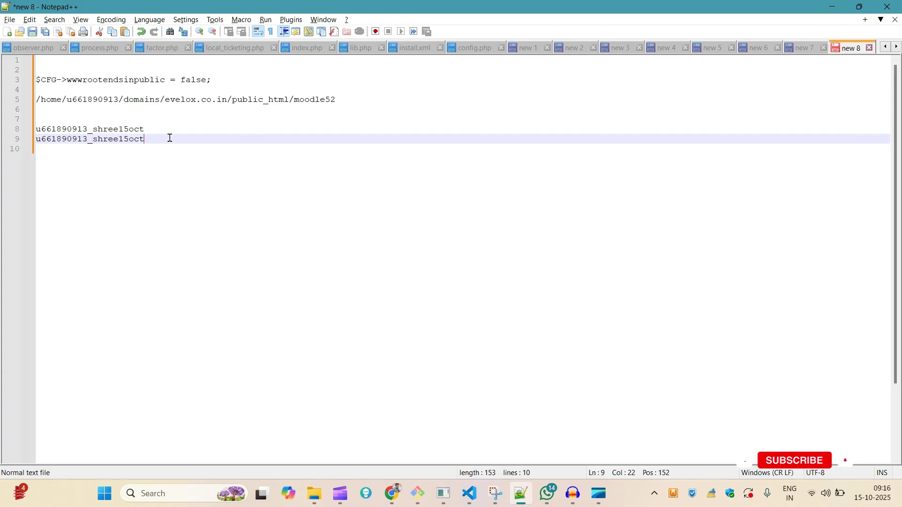
key("Return")
key("Return")
Copy the database password and create the shree15oct database and user.
key("alt+Tab")
key("ctrl+a")
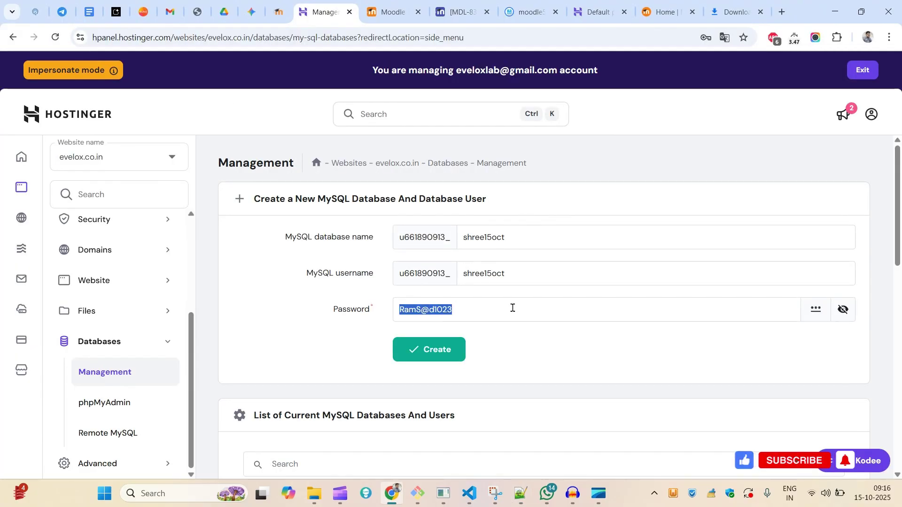
left_click(435, 352)
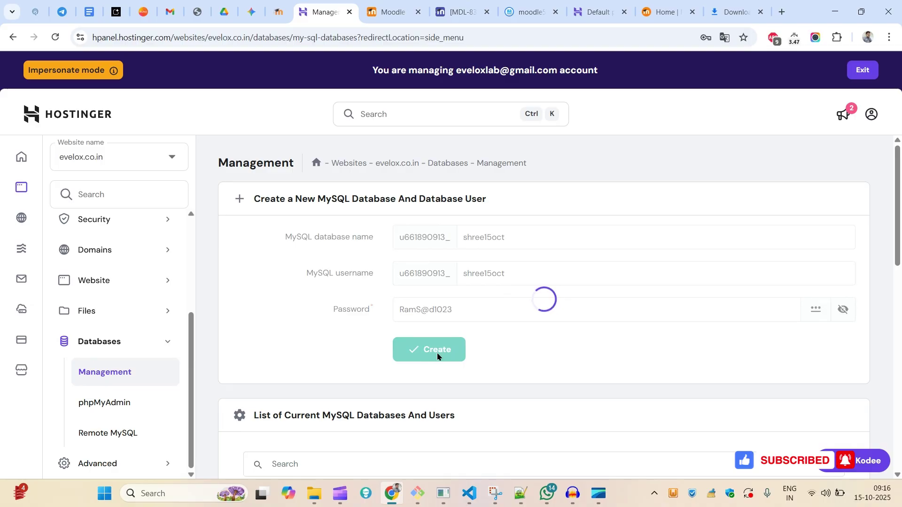
key("alt+Tab")
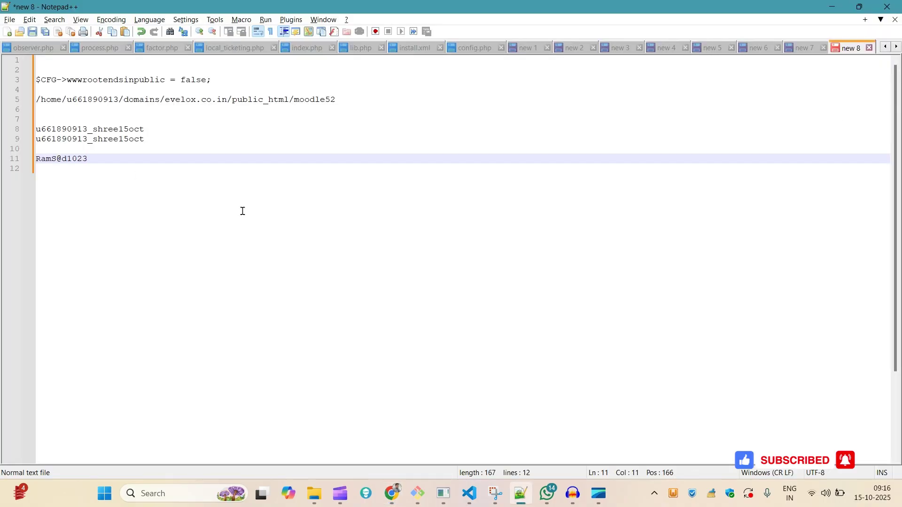
key("alt+Tab")
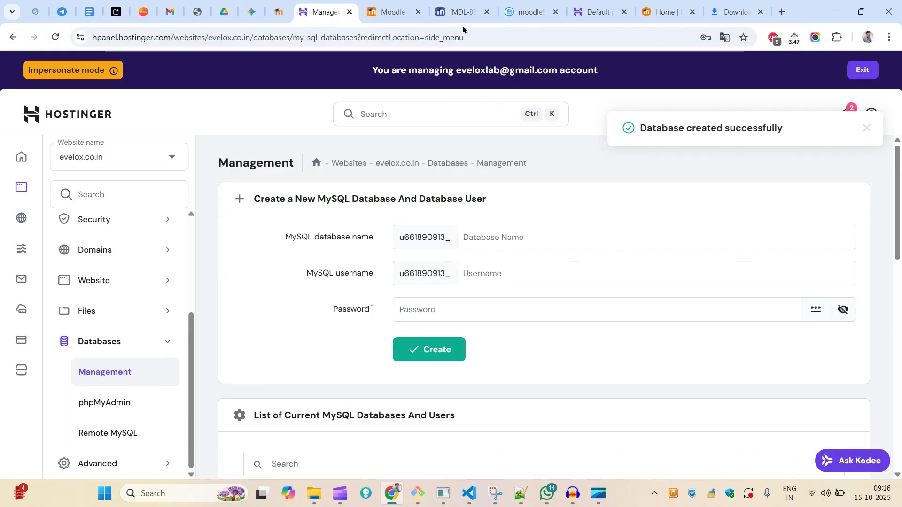
Close the MDL-83424 tracker tab, leaving the moodle52 File Browser in front.
left_click(458, 12)
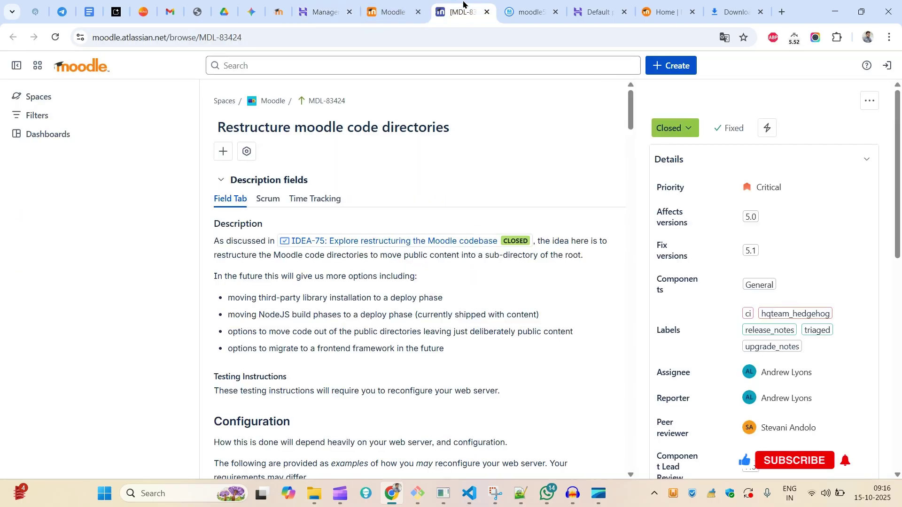
left_click(516, 6)
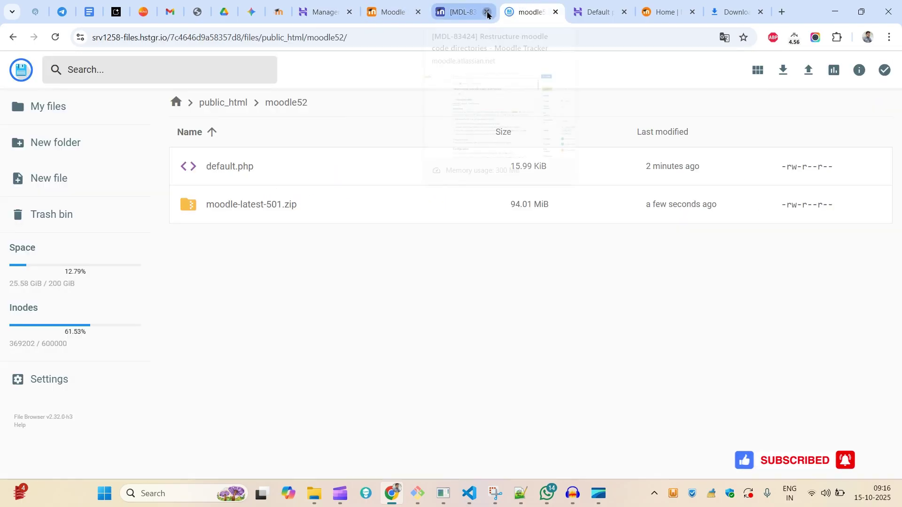
left_click(487, 14)
Extract moodle-latest-501.zip into the current folder using '.' as the folder name.
right_click(253, 206)
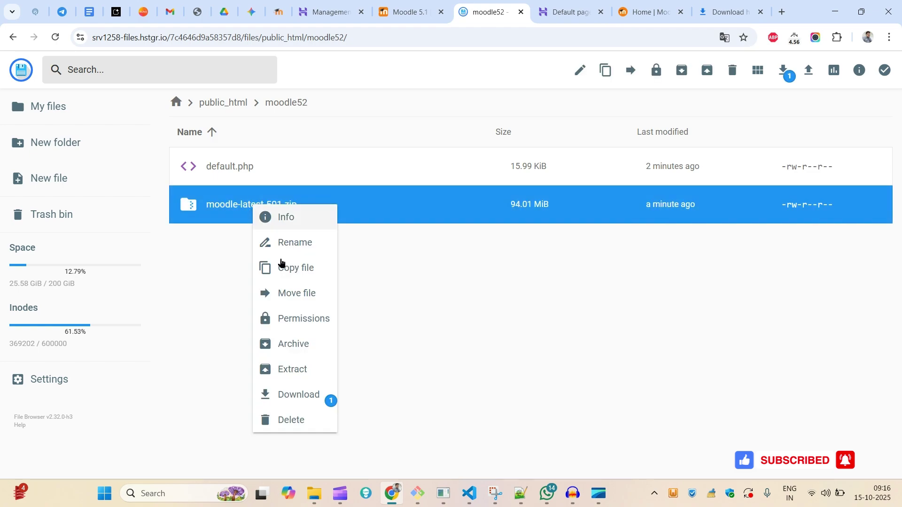
left_click(298, 371)
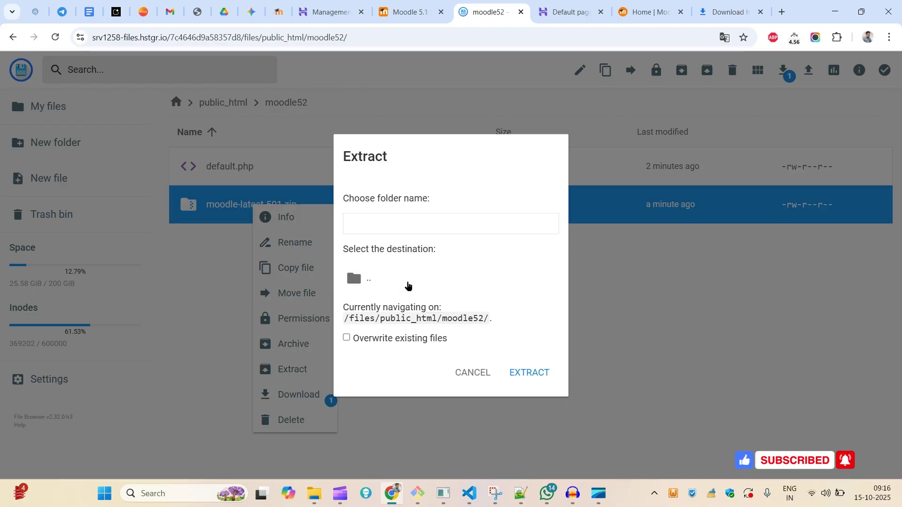
left_click(416, 219)
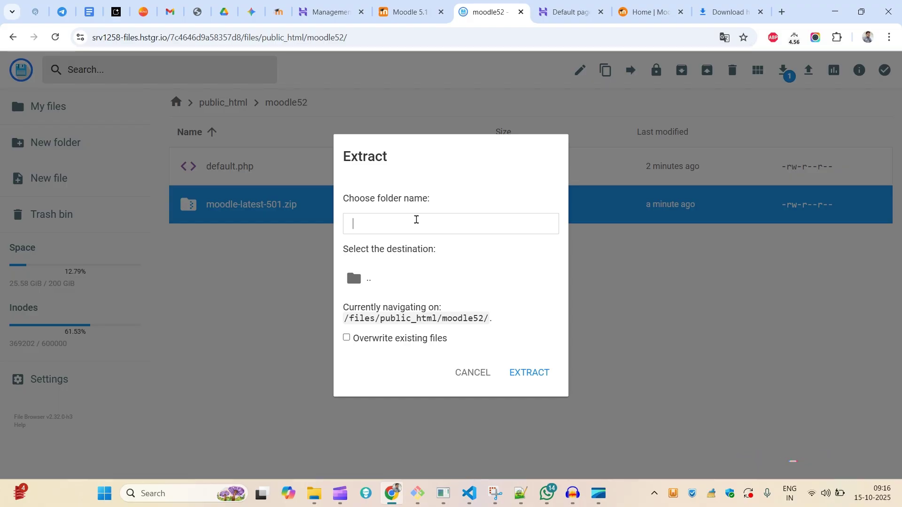
type(".")
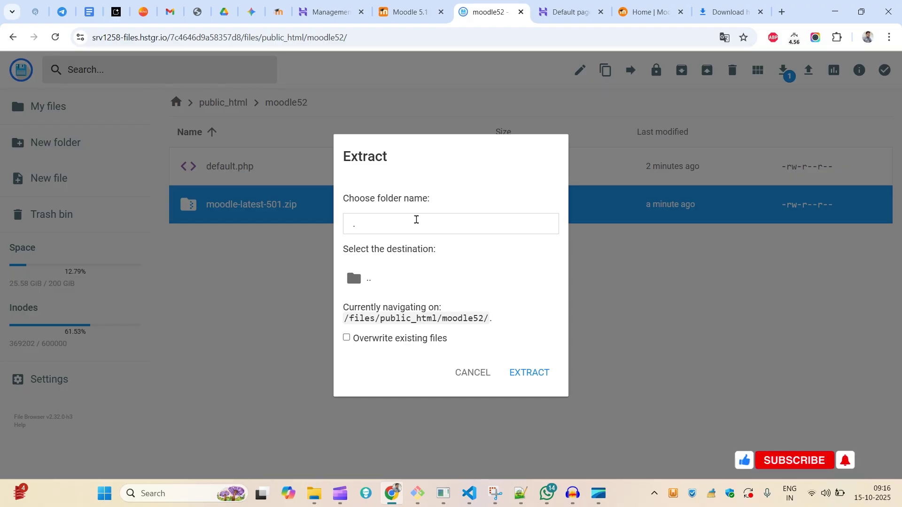
left_click(532, 373)
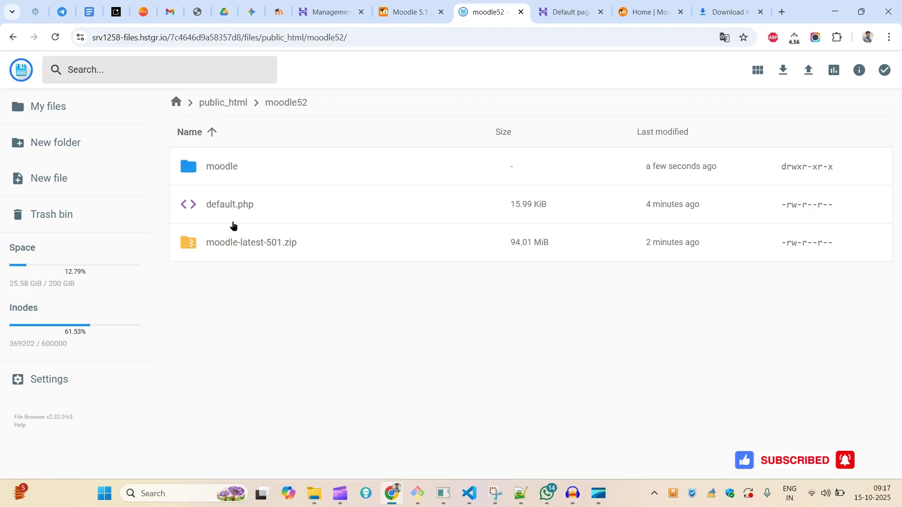
Permanently delete moodle-latest-501.zip and default.php from moodle52.
right_click(230, 247)
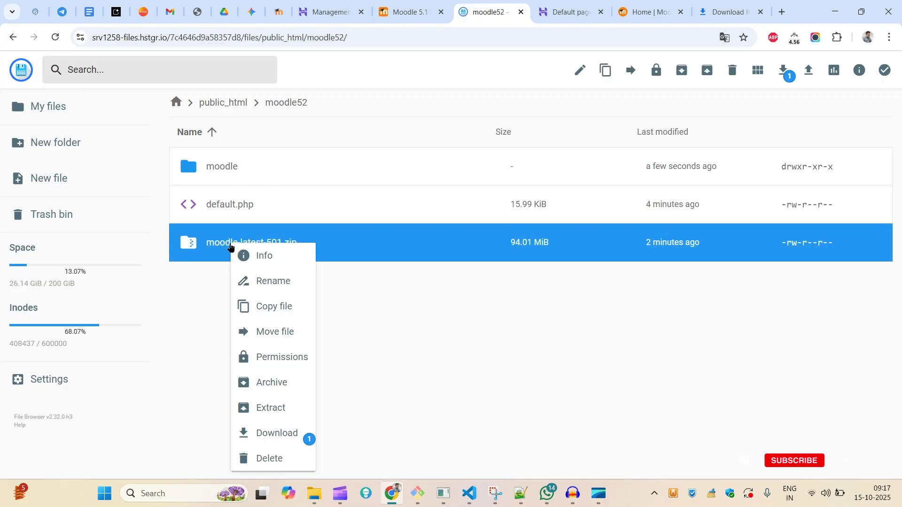
left_click(260, 460)
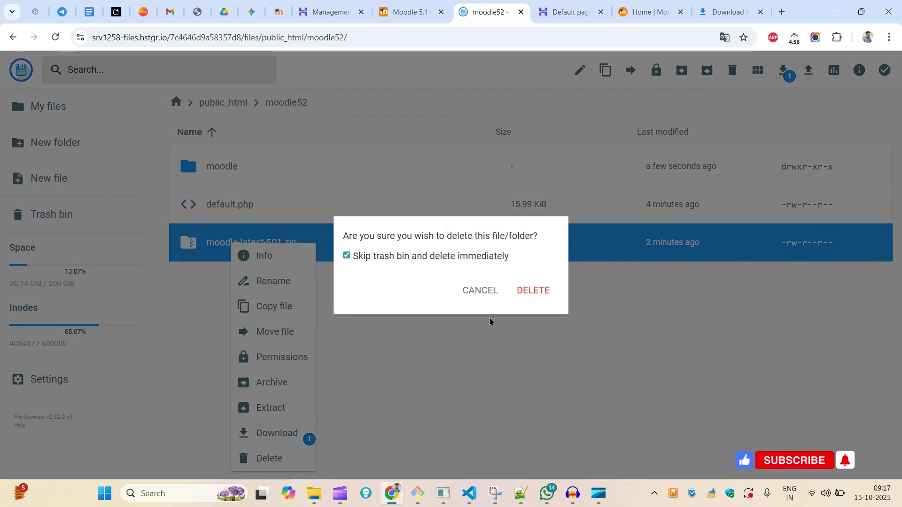
left_click(544, 291)
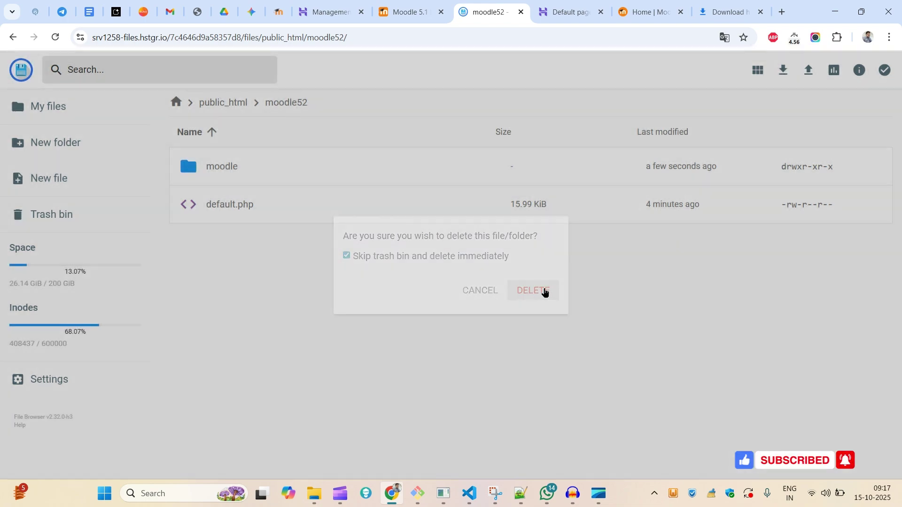
right_click(241, 209)
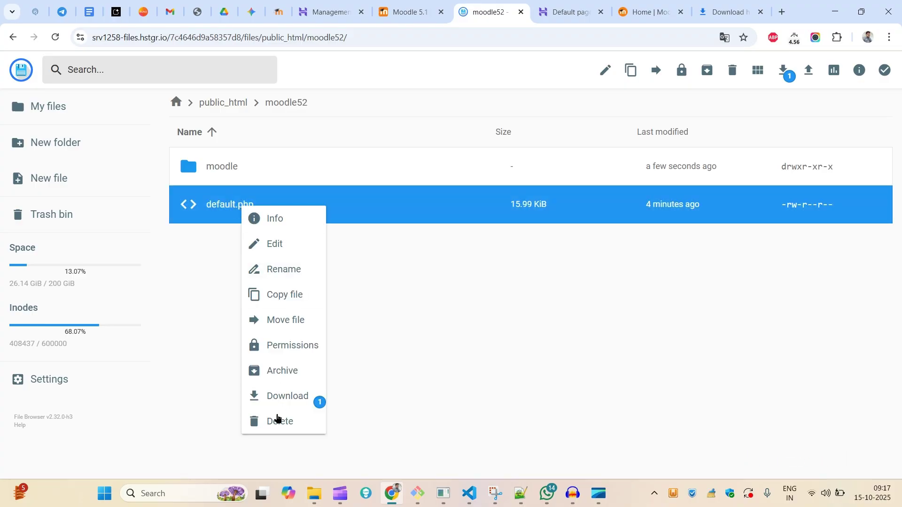
left_click(278, 418)
left_click(525, 295)
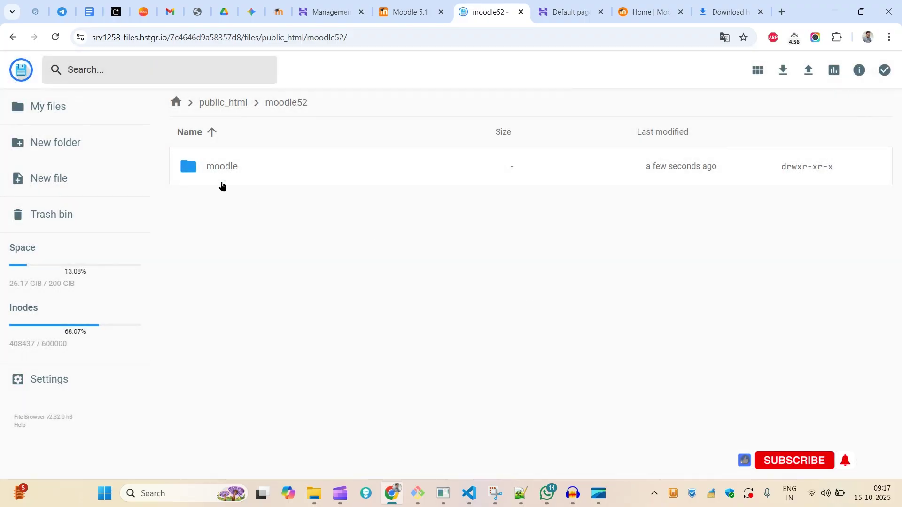
Move every item from the moodle folder up into moodle52.
double_click(212, 170)
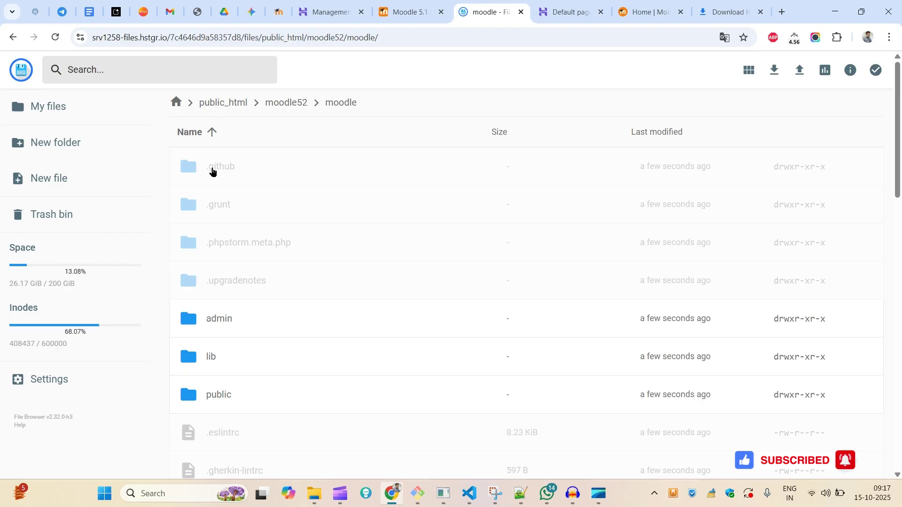
left_click(214, 170)
key("ctrl+a")
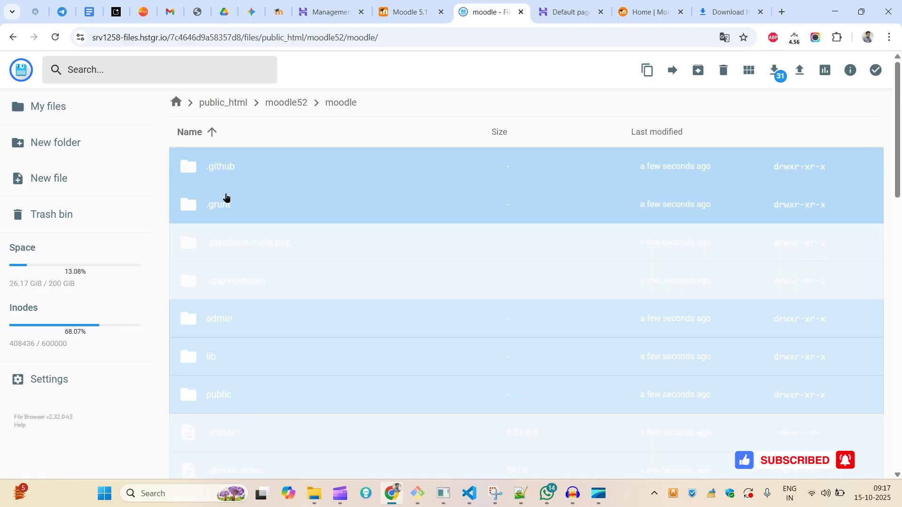
right_click(370, 154)
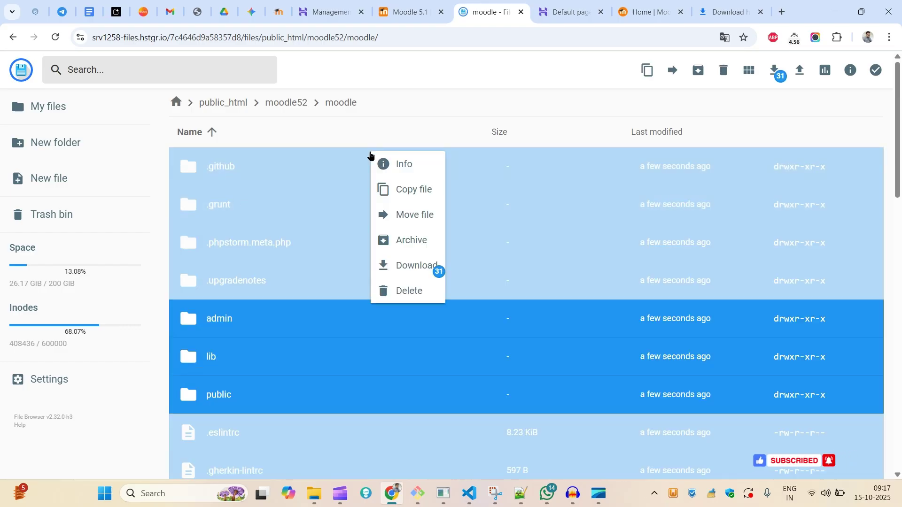
left_click(411, 215)
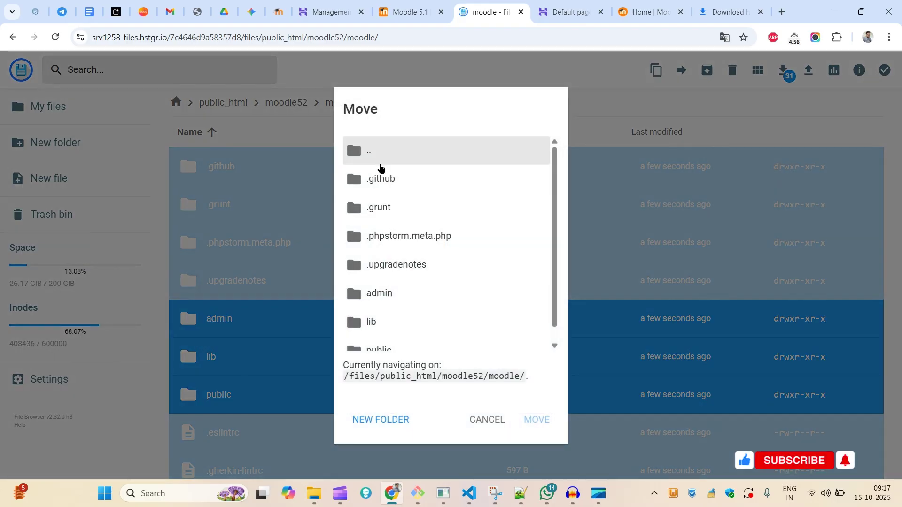
double_click(362, 151)
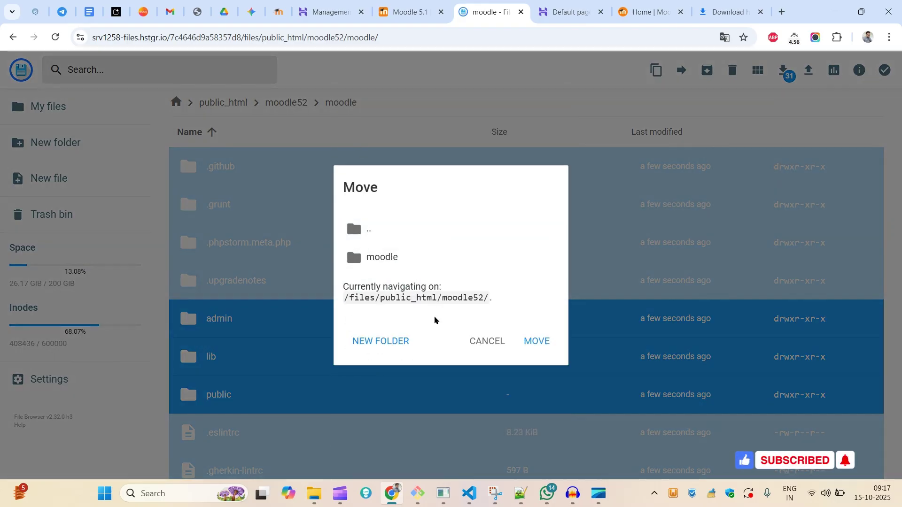
left_click(538, 342)
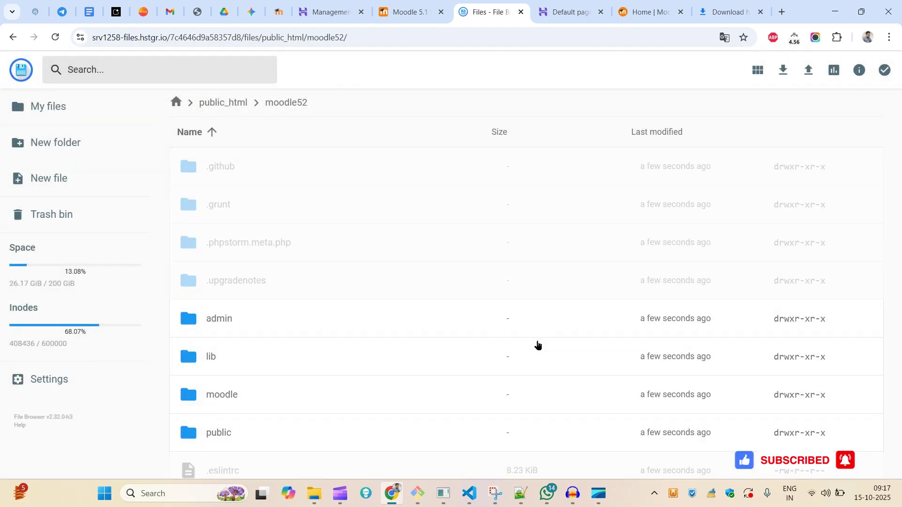
Reopen moodle52 from public_html and switch to the site's default page tab.
left_click(231, 109)
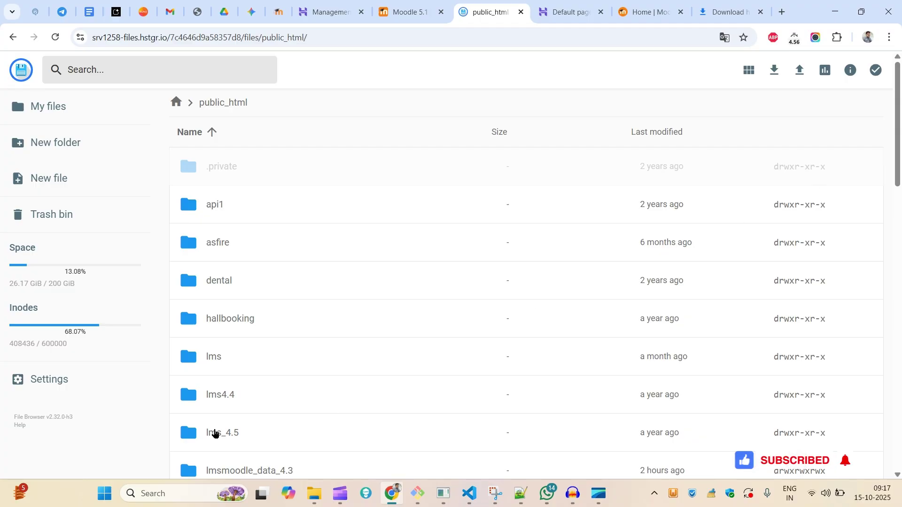
left_click_drag(899, 164, 899, 204)
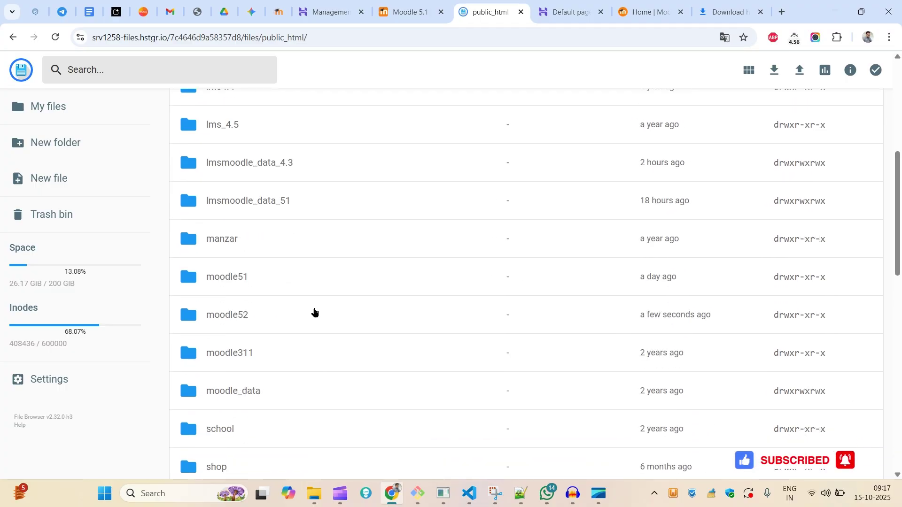
double_click(251, 314)
left_click(570, 11)
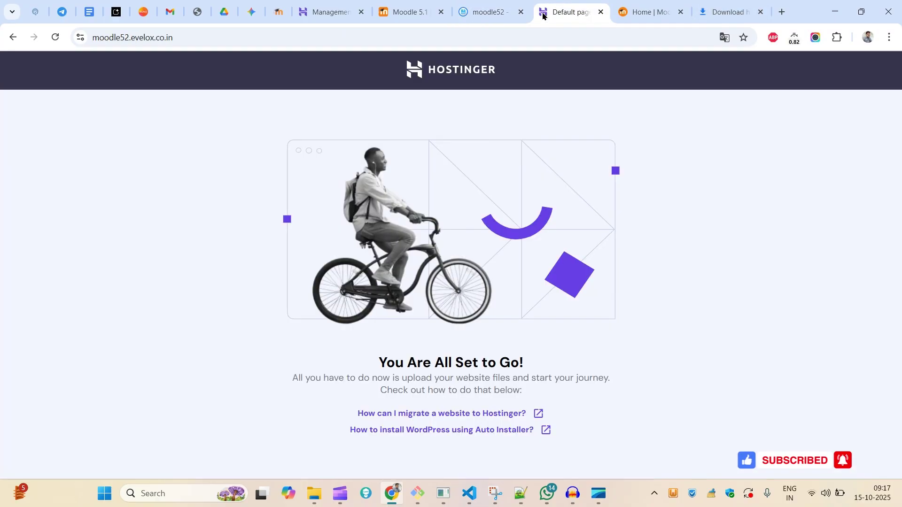
Reload the site to launch the Moodle installer and review the Restructure Moodle code directories note.
right_click(280, 125)
left_click(325, 176)
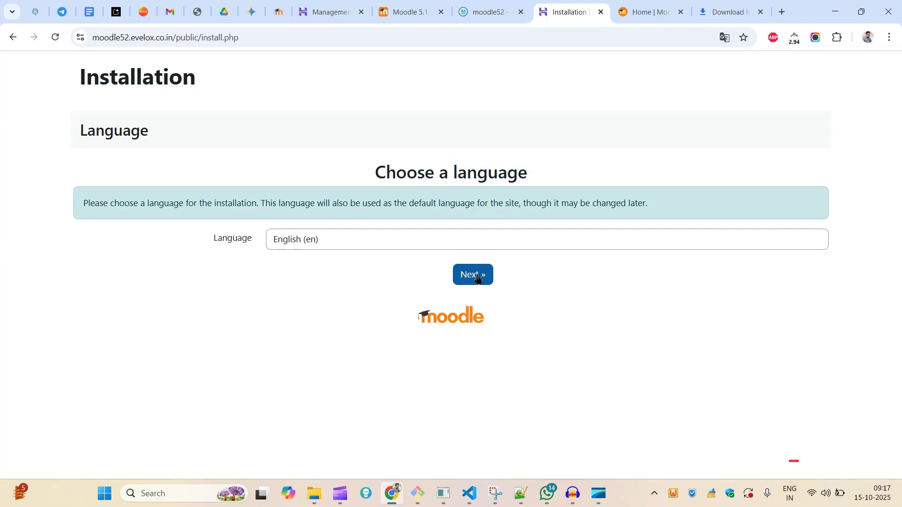
left_click(180, 37)
left_click(407, 5)
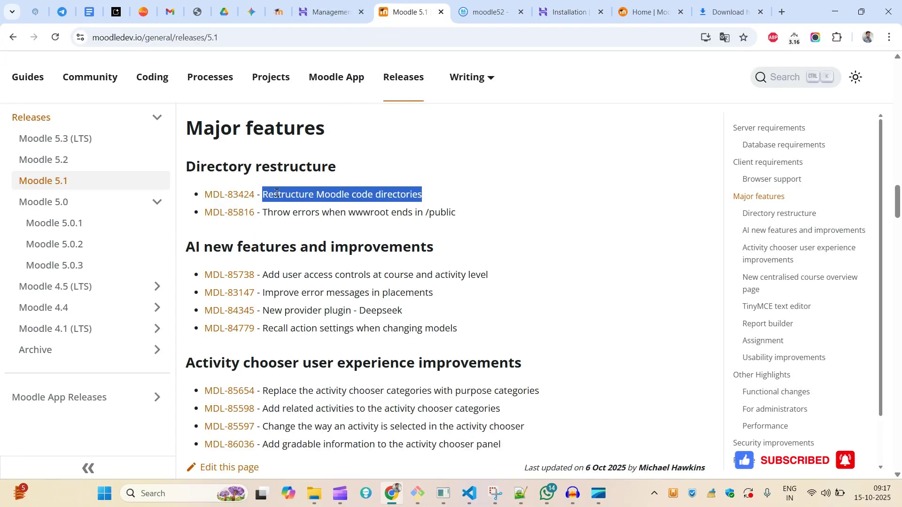
left_click_drag(263, 194, 406, 189)
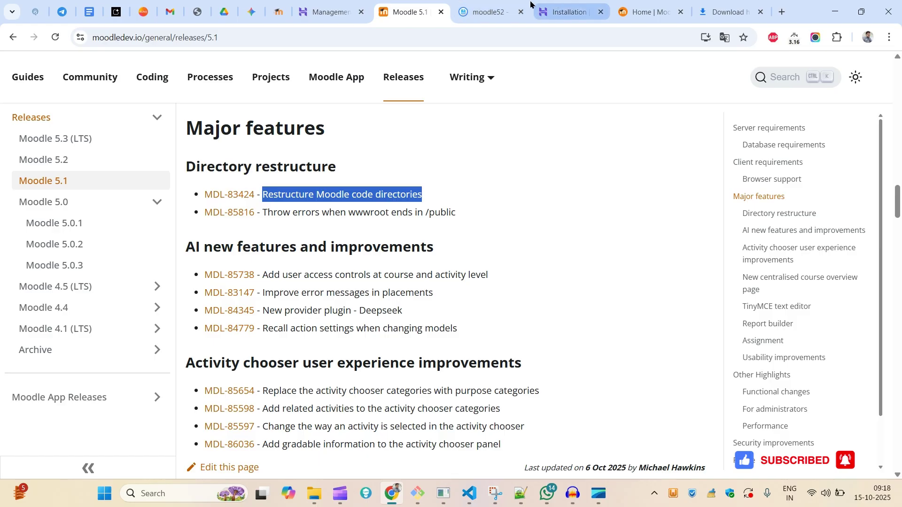
Rearrange the browser tabs and accept English (en) on the installer's language step.
left_click(488, 12)
left_click_drag(554, 10, 489, 10)
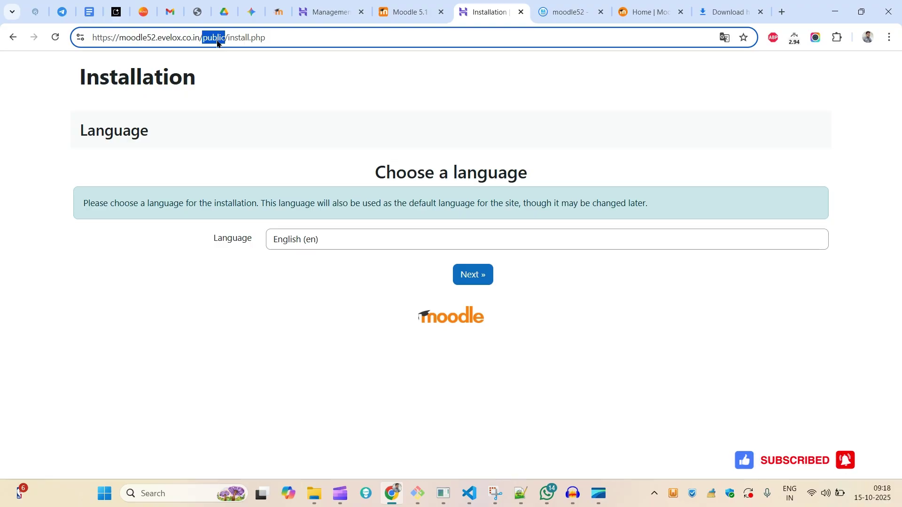
left_click(412, 6)
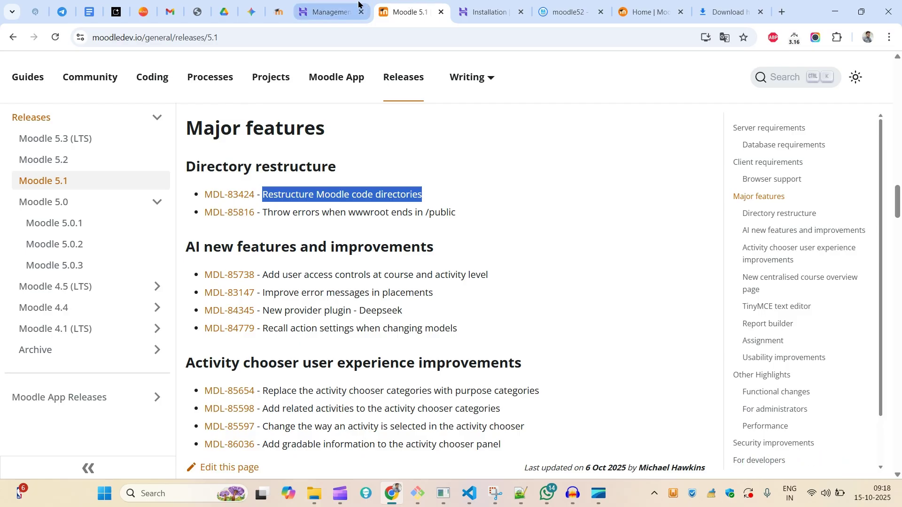
left_click_drag(362, 6, 414, 5)
left_click(483, 4)
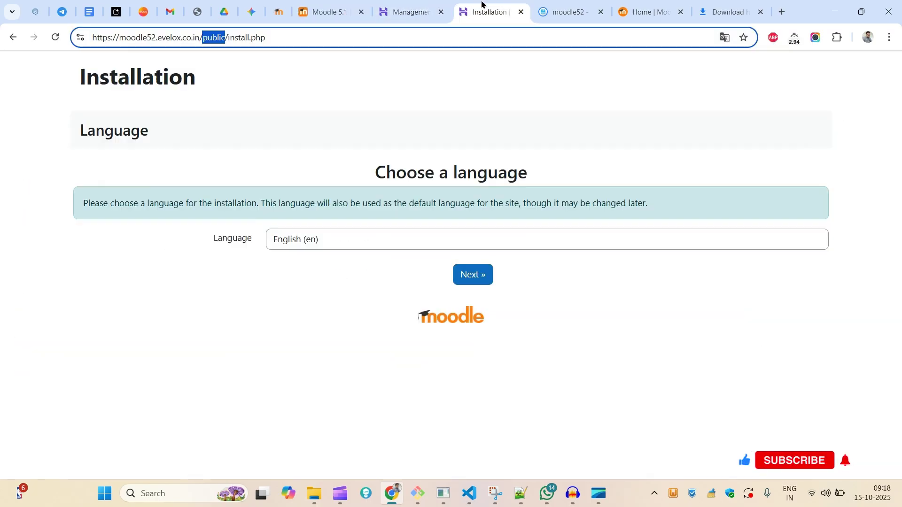
left_click(479, 274)
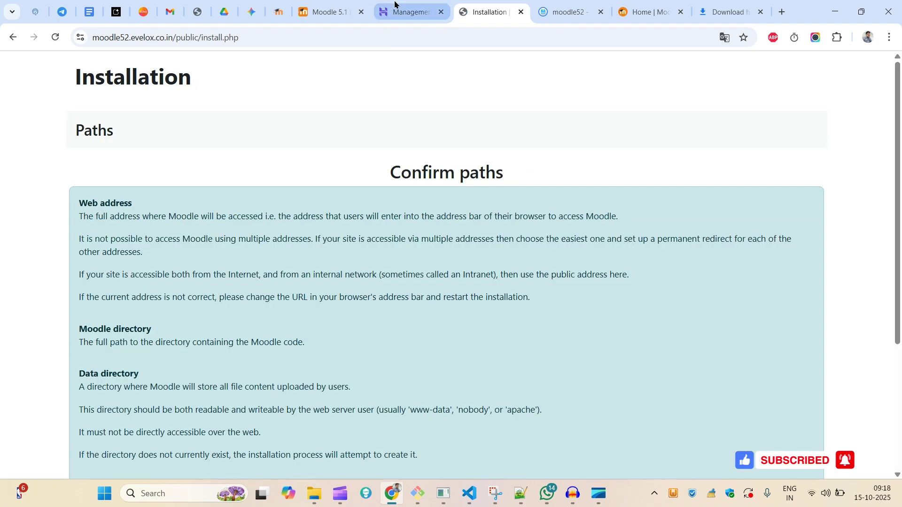
Place the File Browser tab beside hPanel management and go up to public_html.
left_click(391, 11)
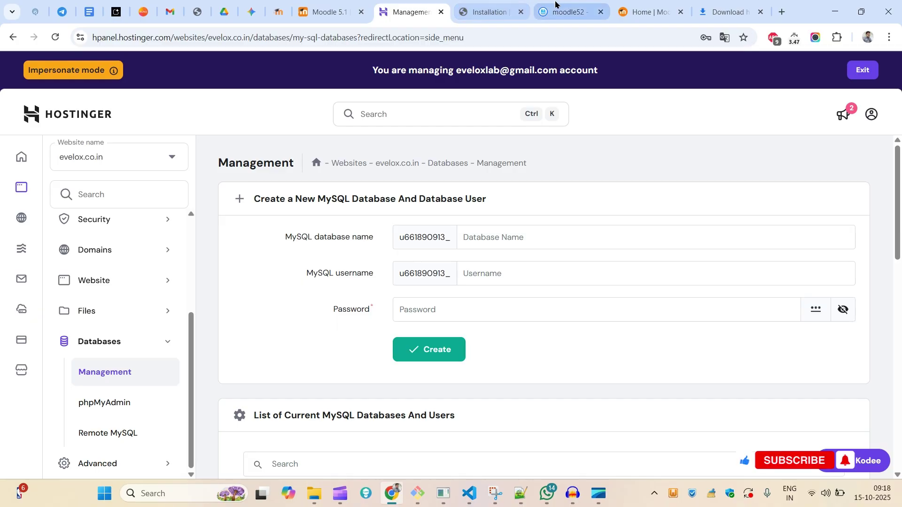
left_click_drag(564, 12, 475, 3)
left_click(218, 103)
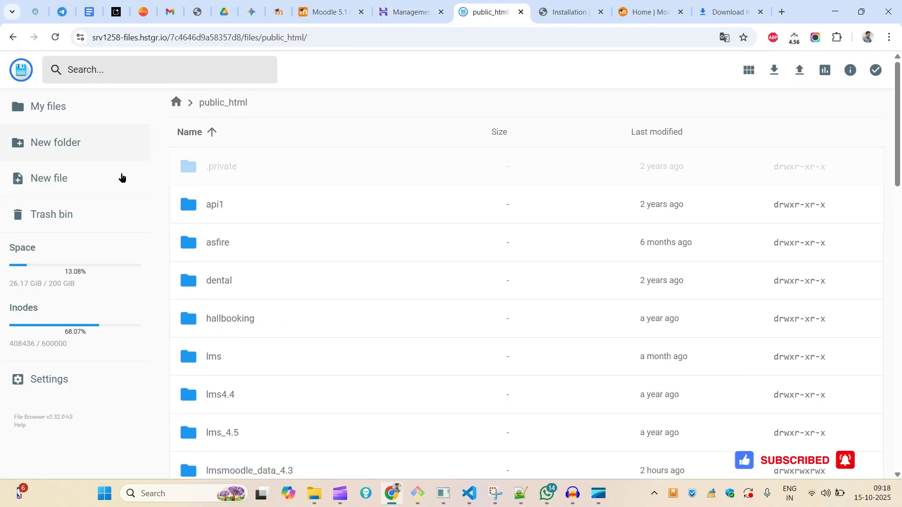
Create a moodledata_moodle52 folder in public_html, copying its name for the notes.
left_click(67, 148)
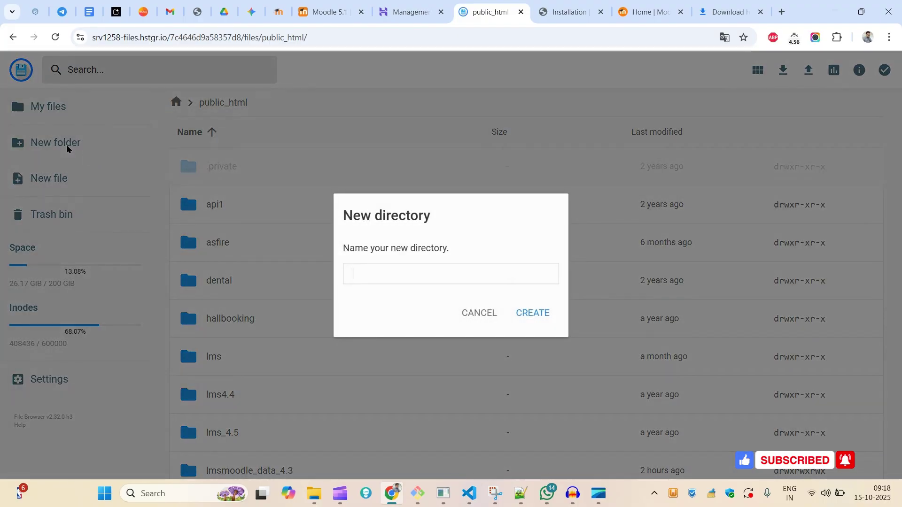
left_click(392, 271)
type("m")
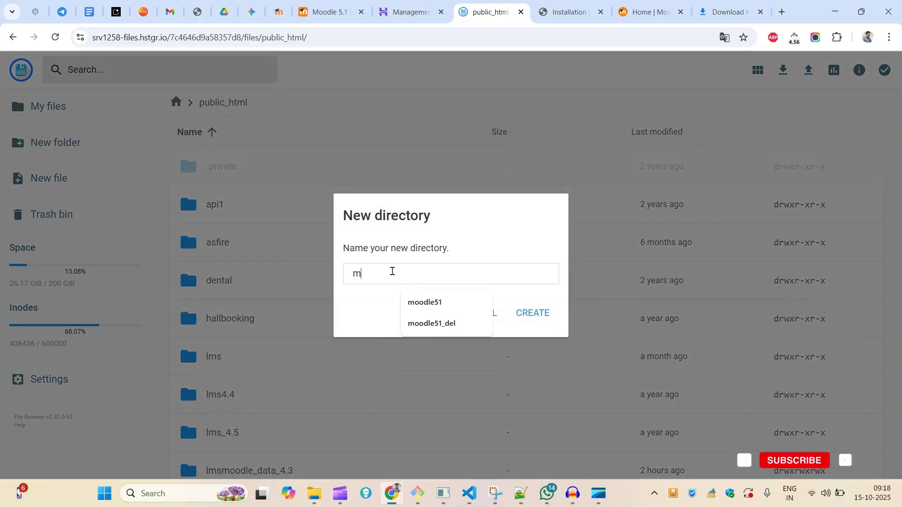
type("oodled")
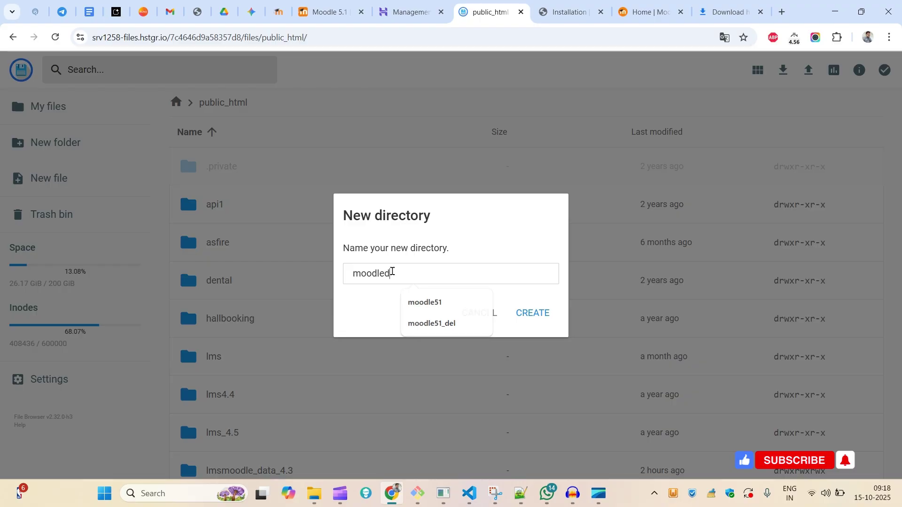
type("ata")
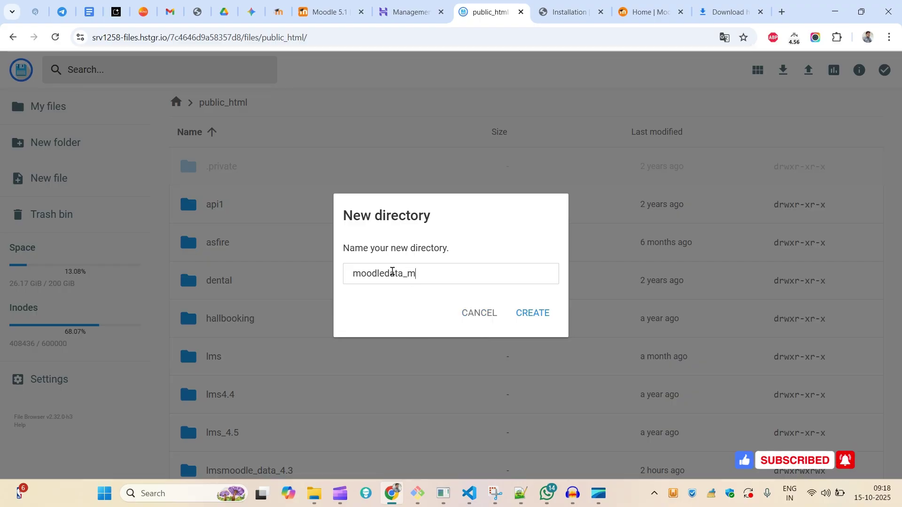
type("_moodle")
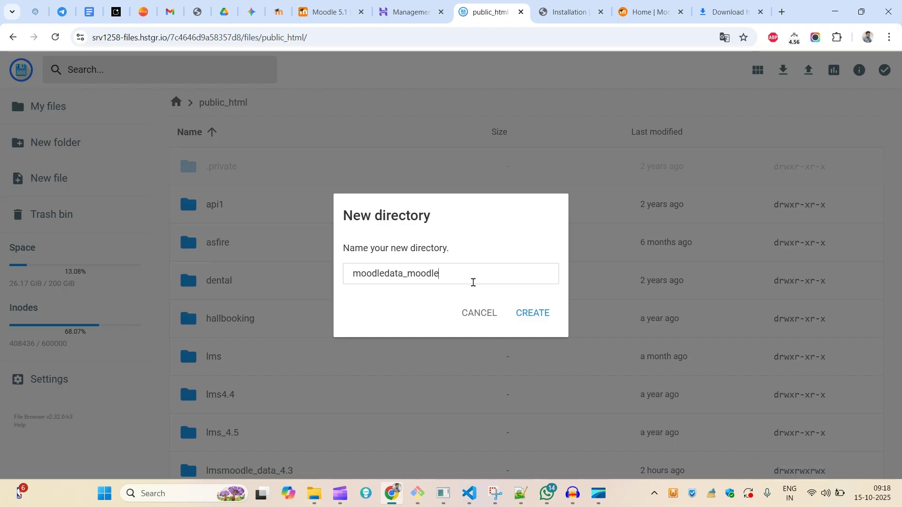
type("5")
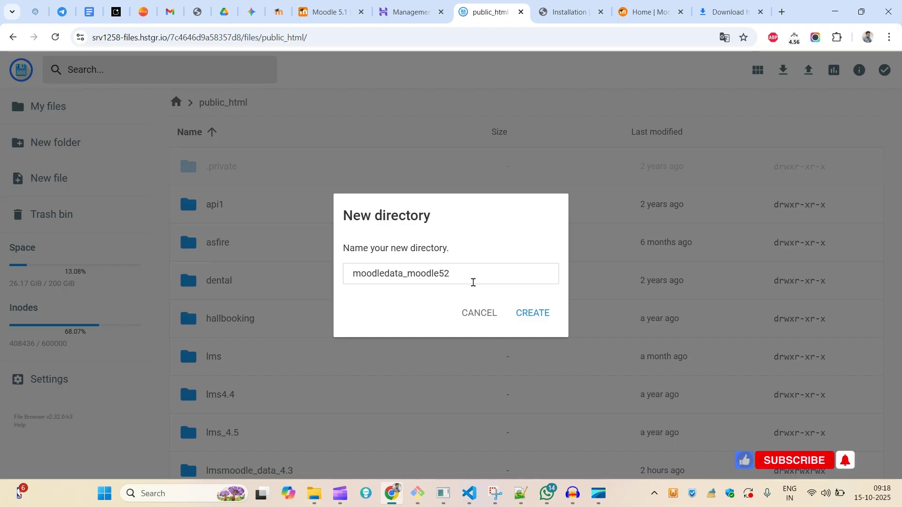
type("2")
key("ctrl+a")
key("ctrl+c")
left_click(537, 314)
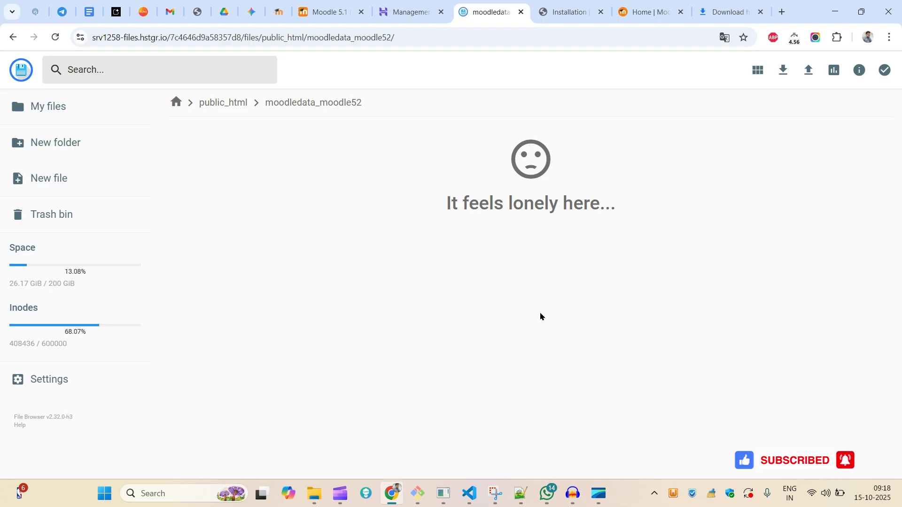
left_click(227, 104)
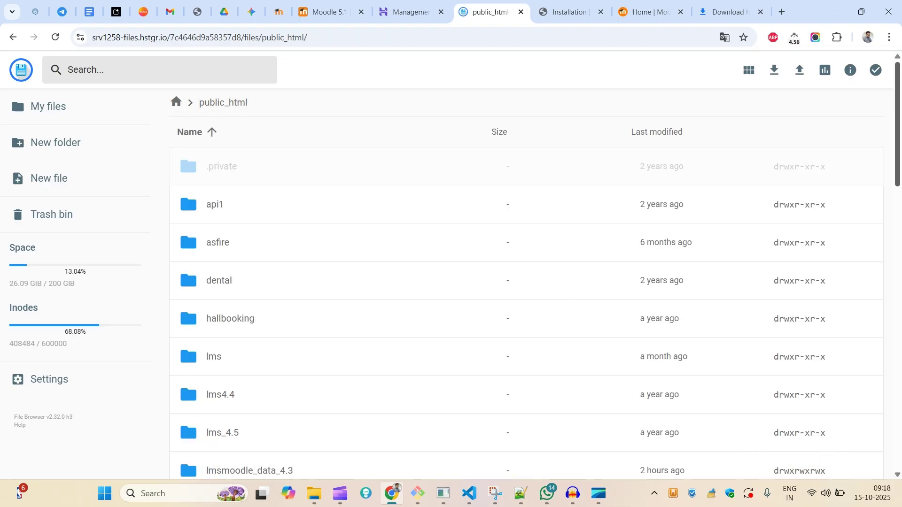
Apply 777 permissions recursively to the moodledata_moodle52 folder.
left_click_drag(898, 157, 898, 295)
right_click(225, 266)
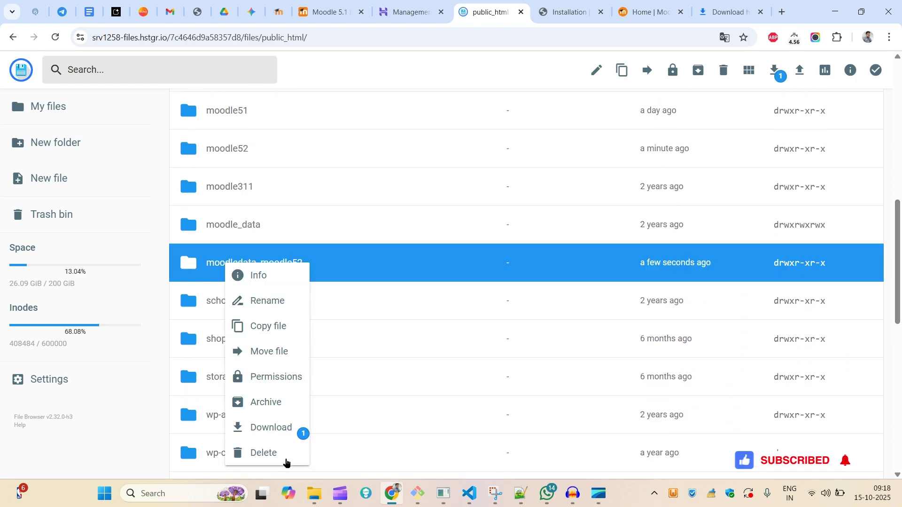
left_click(263, 377)
left_click(449, 217)
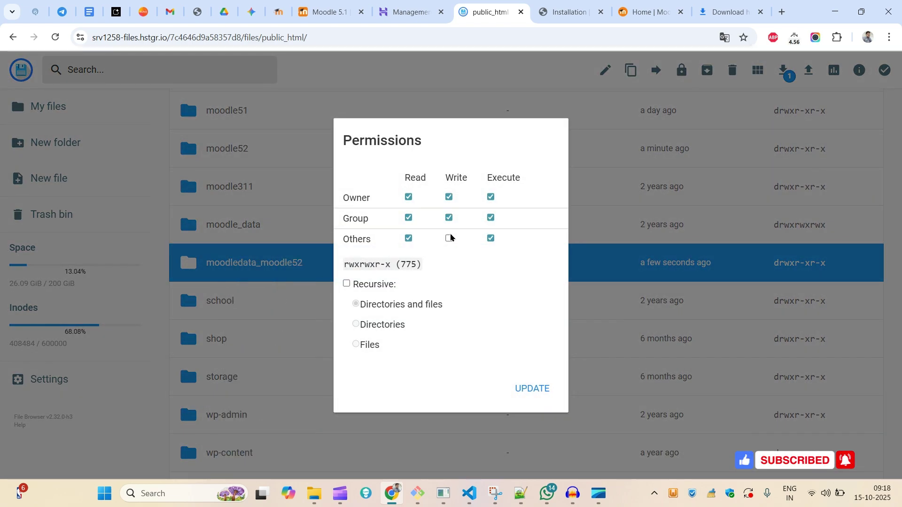
left_click(347, 283)
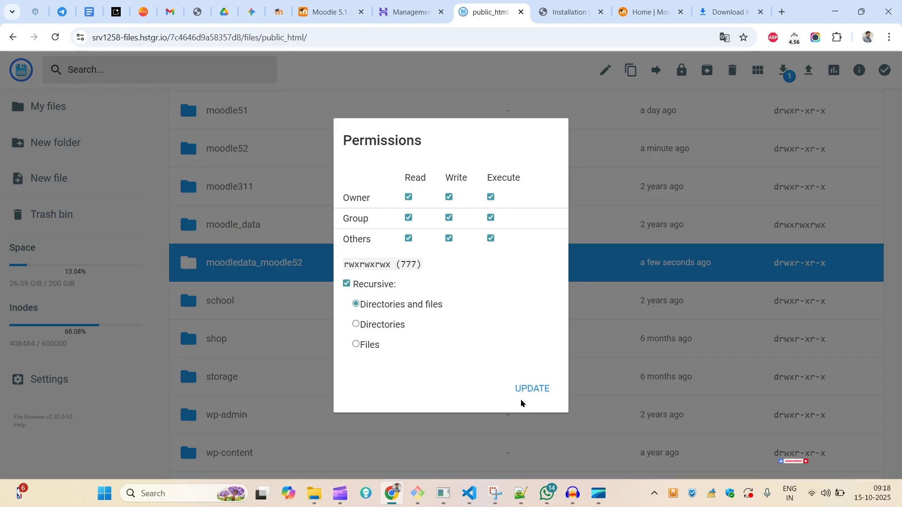
left_click(524, 391)
left_click(520, 493)
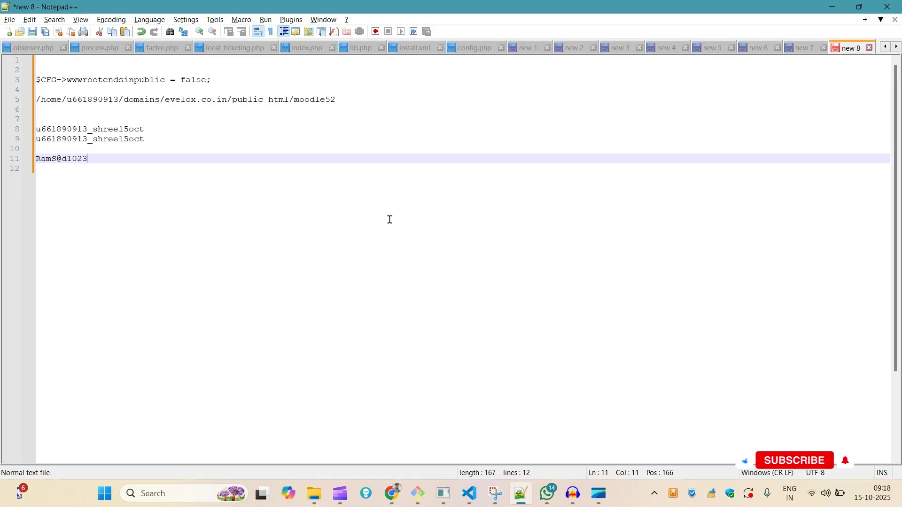
Record moodledata_moodle52 in the Notepad++ installation notes.
left_click(386, 182)
key("ctrl+v")
key("Return")
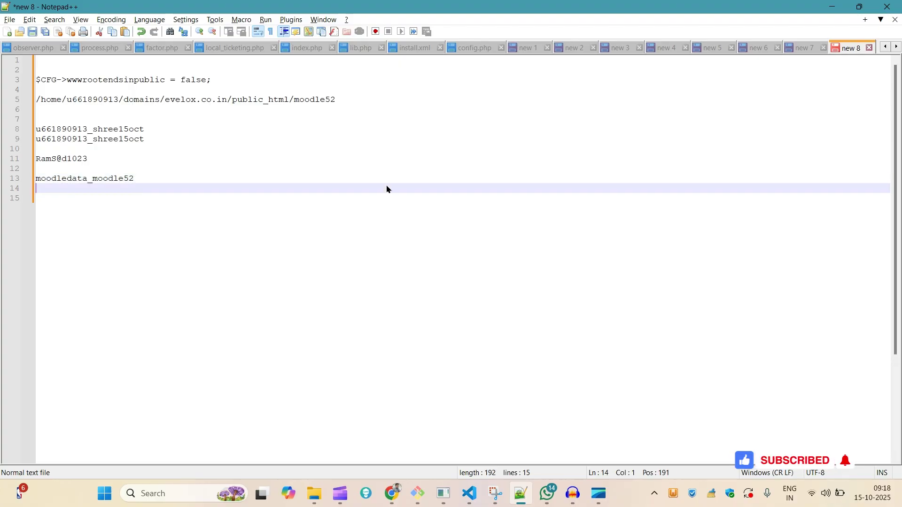
key("alt+Tab")
Reload the installer's Confirm paths page, resubmitting the form.
left_click(567, 4)
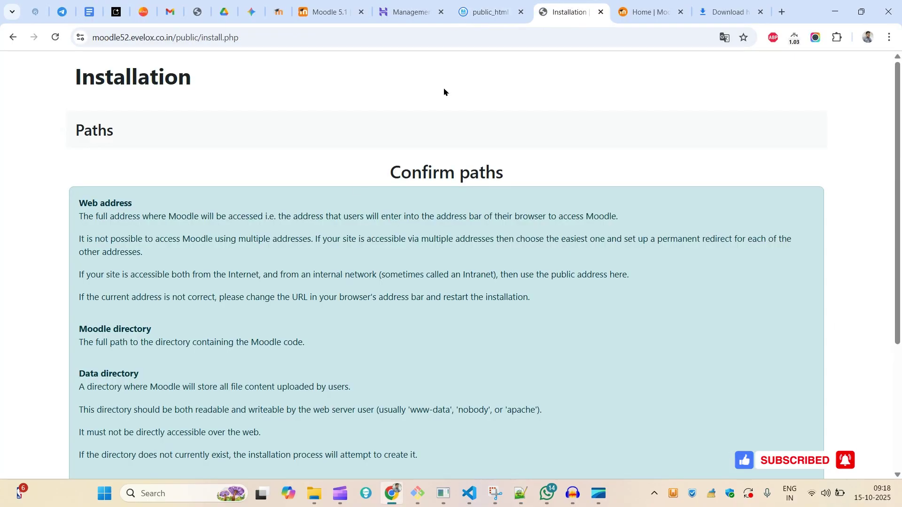
right_click(460, 132)
left_click(508, 177)
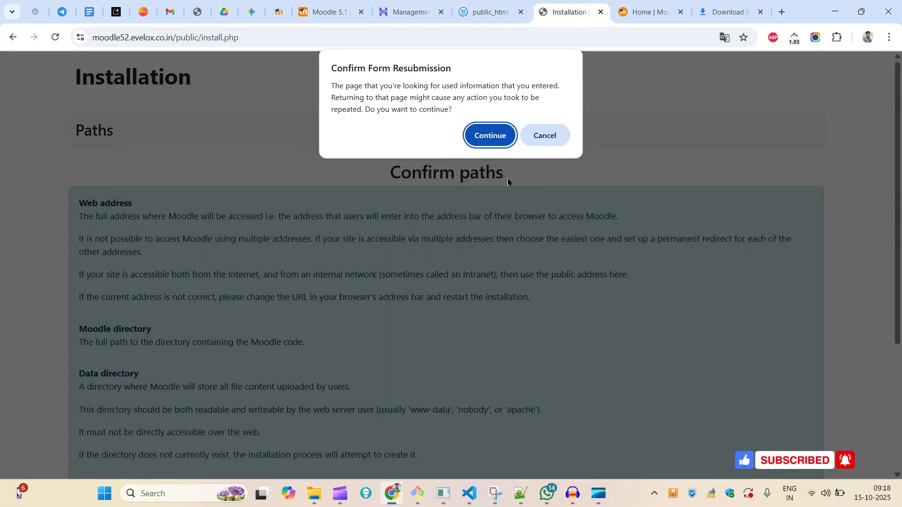
left_click(481, 140)
scroll(352, 205, "down", 4)
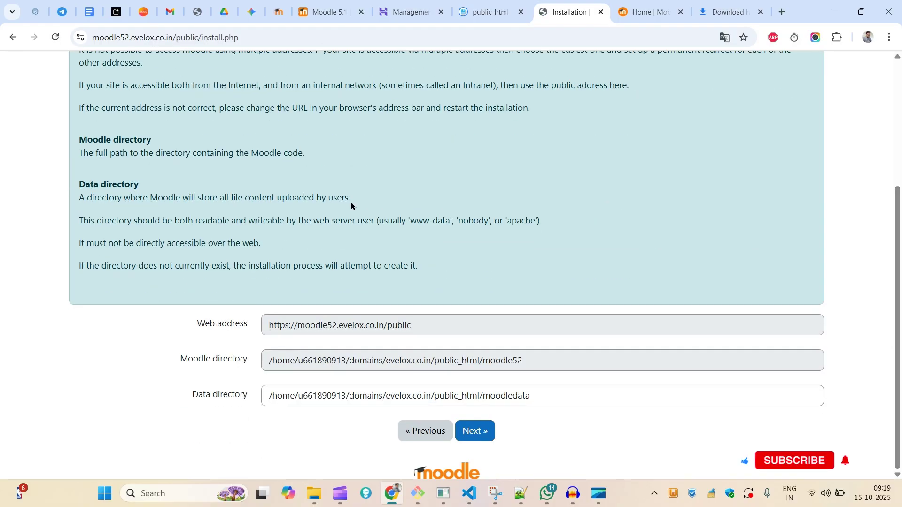
scroll(352, 205, "up", 3)
left_click_drag(86, 192, 215, 194)
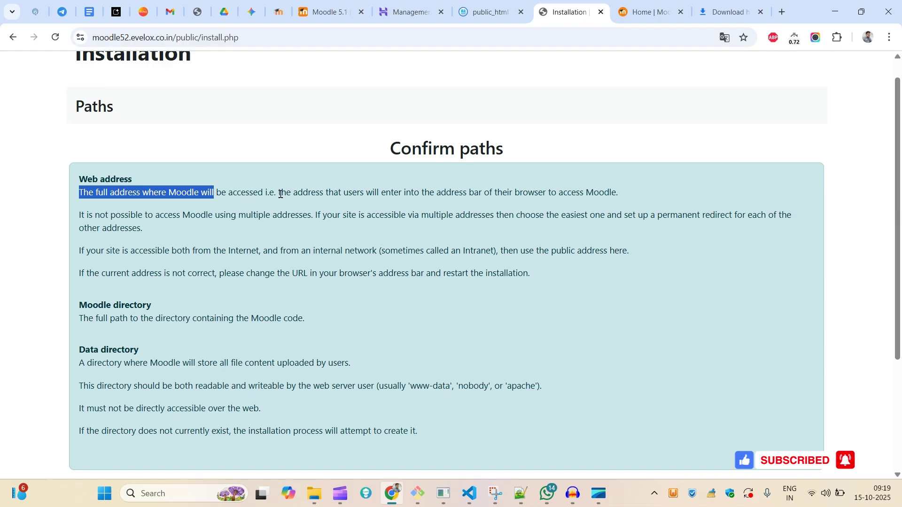
left_click(313, 193)
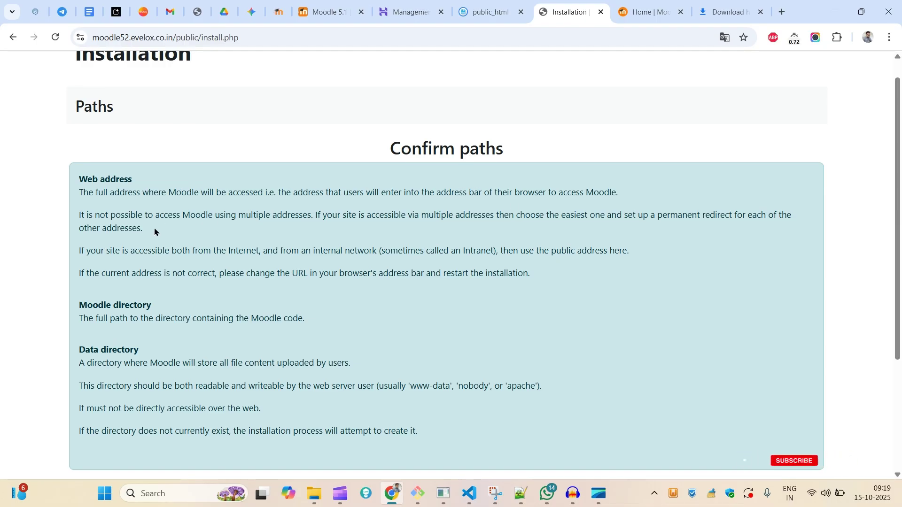
Find 'pub' on the page and inspect the moodle52 Web address field.
key("ctrl+f")
type("pub")
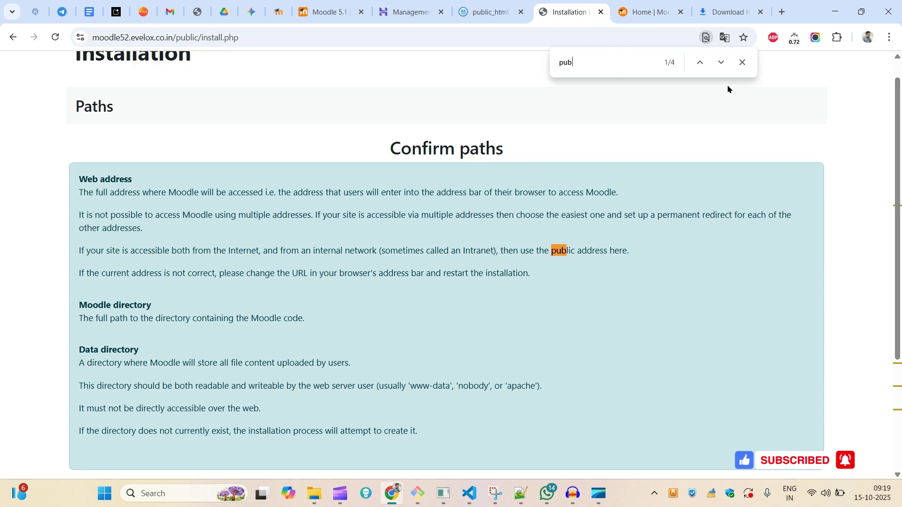
left_click(722, 62)
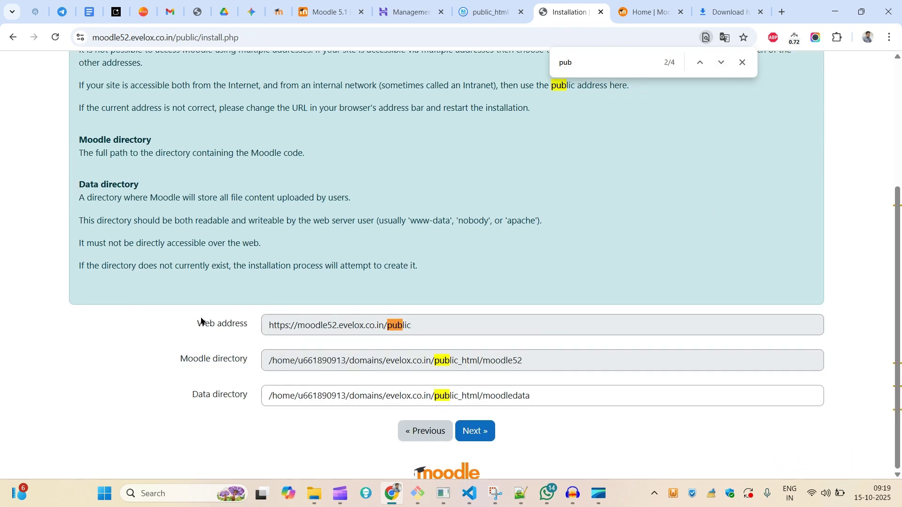
left_click_drag(201, 323, 383, 331)
left_click(375, 331)
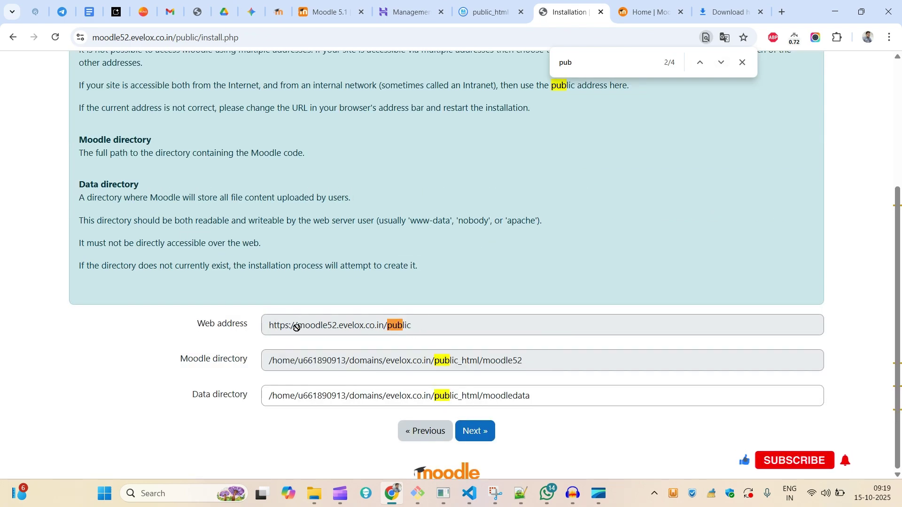
double_click(297, 328)
left_click_drag(270, 327, 381, 327)
triple_click(429, 324)
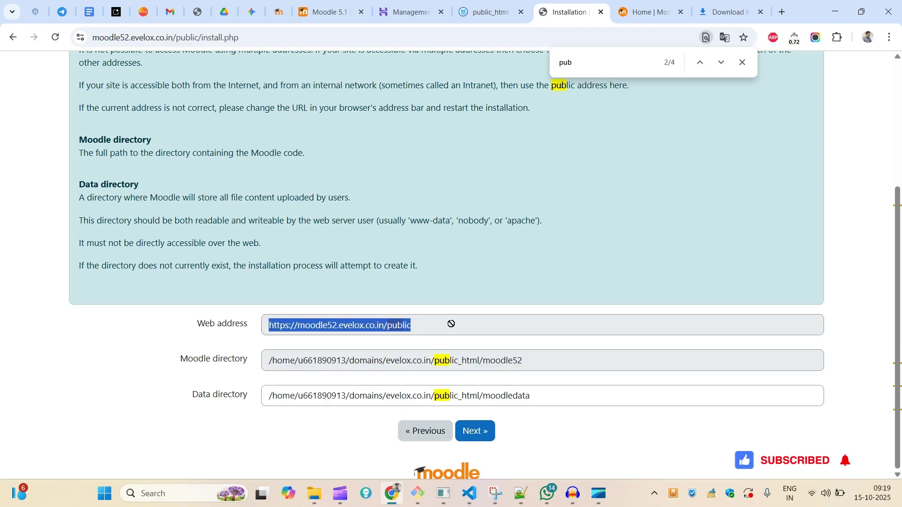
left_click(372, 327)
left_click_drag(383, 326, 302, 329)
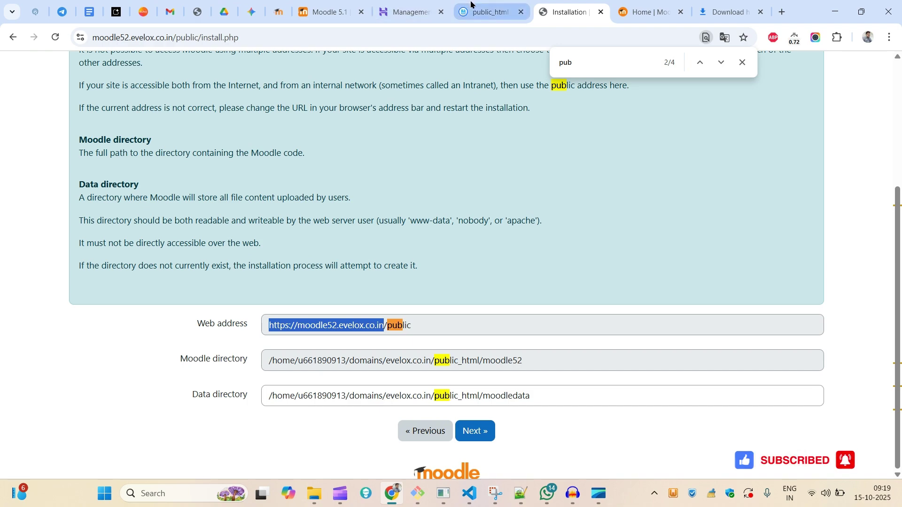
left_click(484, 11)
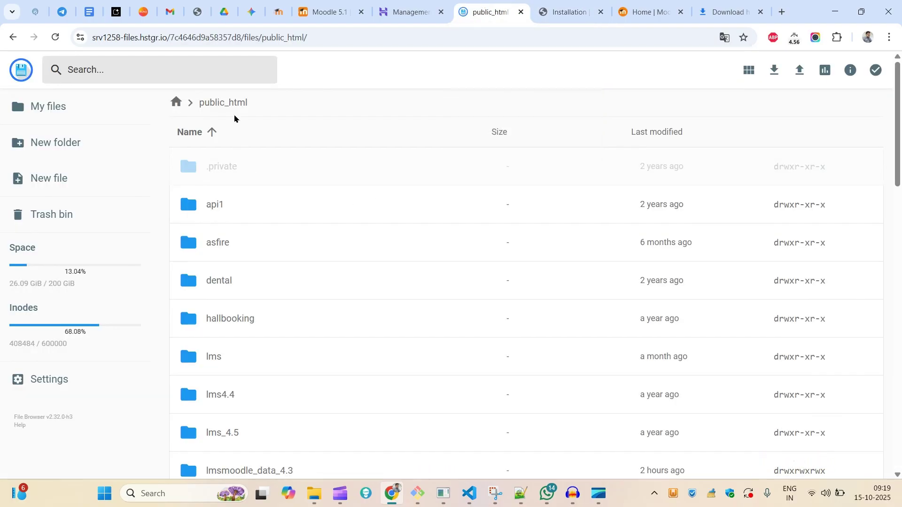
scroll(526, 282, "down", 1)
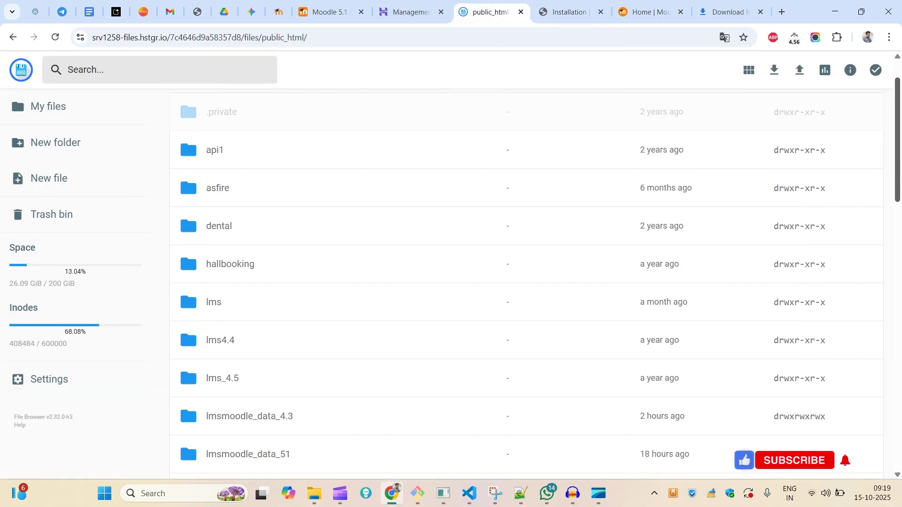
scroll(526, 282, "down", 3)
scroll(526, 282, "down", 3)
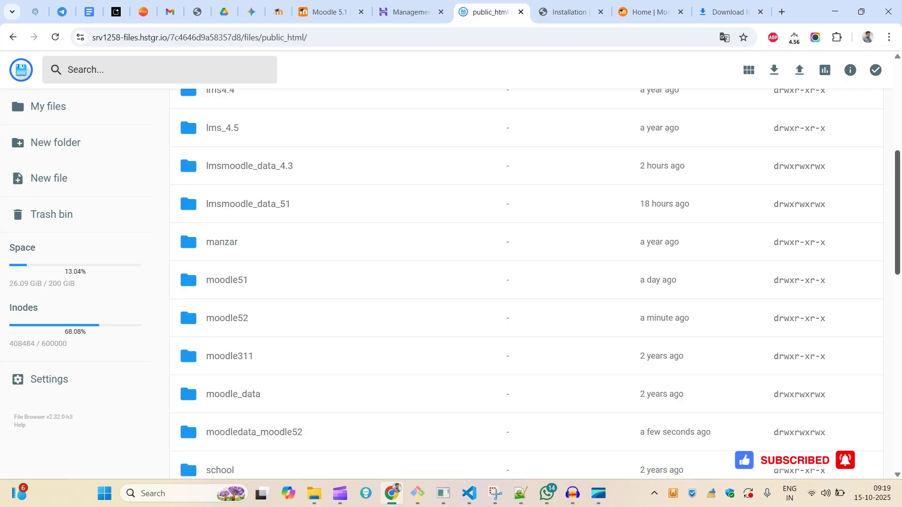
left_click(578, 11)
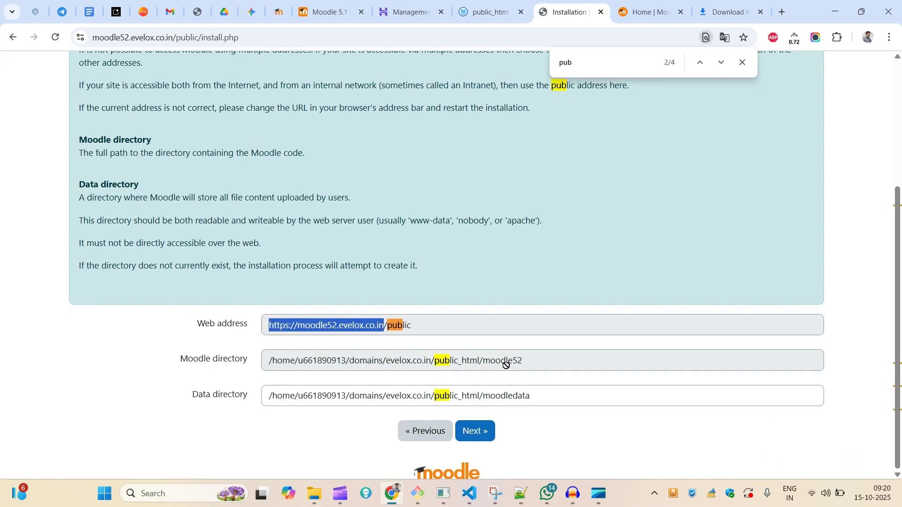
Replace 'moodledata' in the Data directory path with moodledata_moodle52 copied from the Notepad++ notes.
left_click(520, 493)
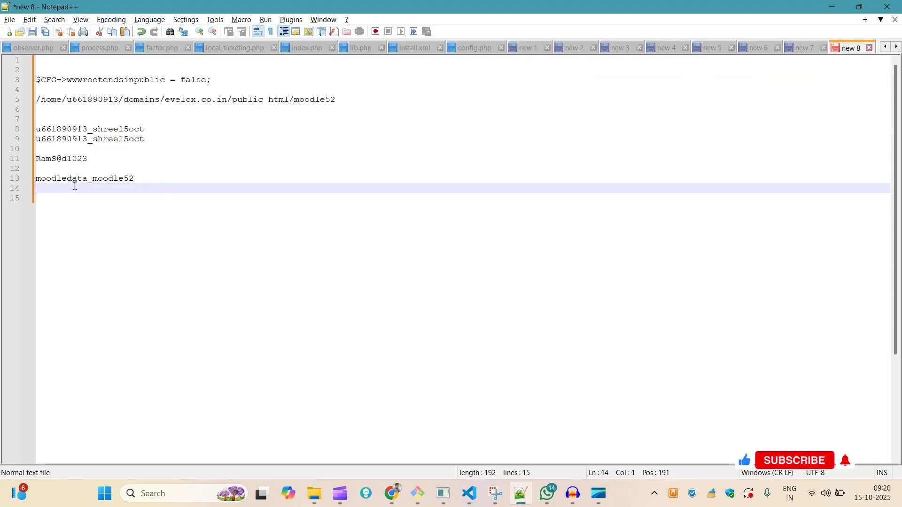
left_click(61, 172)
double_click(83, 179)
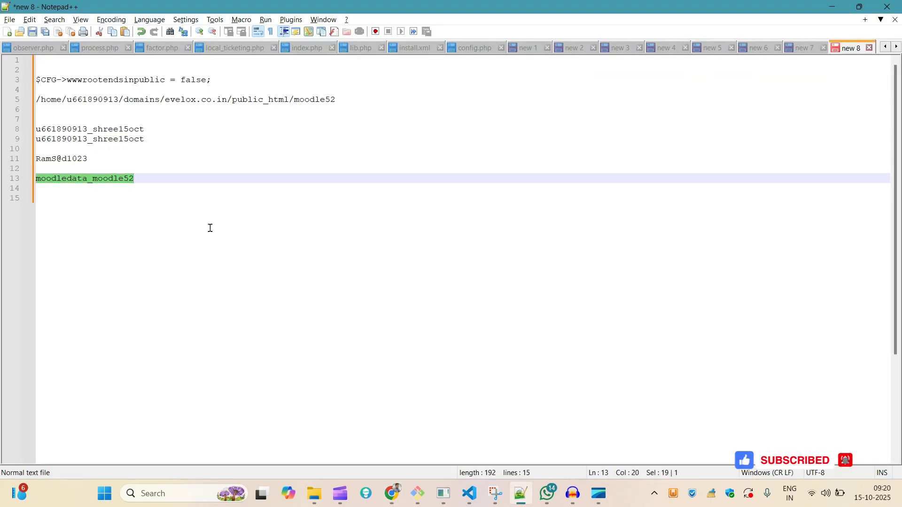
key("ctrl+c")
key("alt+Tab")
double_click(508, 397)
key("ctrl+v")
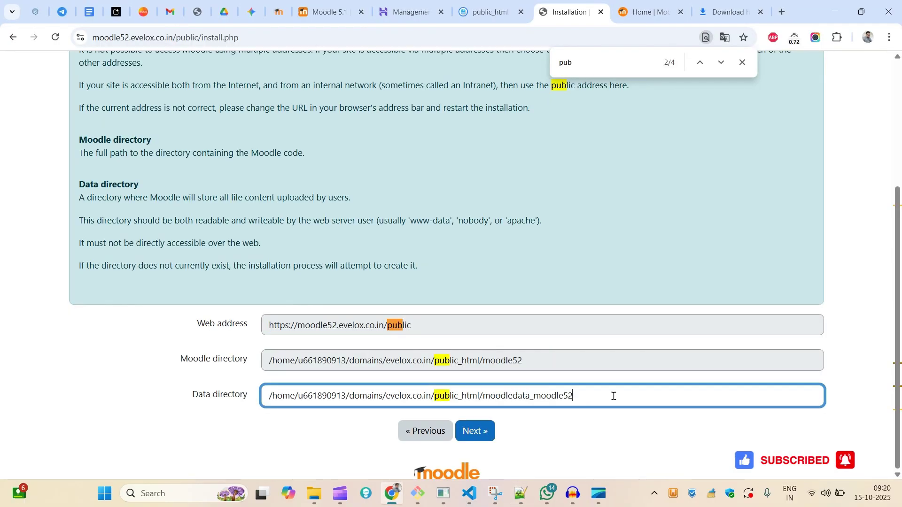
left_click_drag(614, 396, 191, 394)
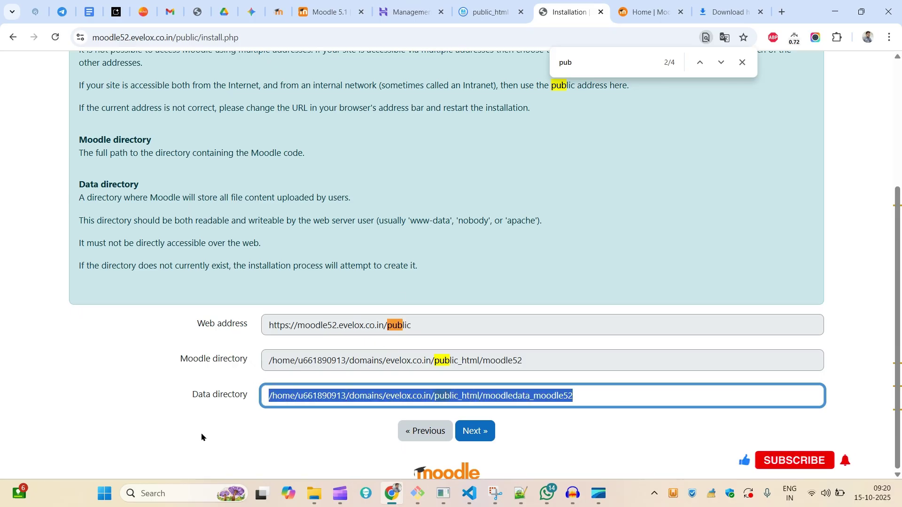
triple_click(334, 322)
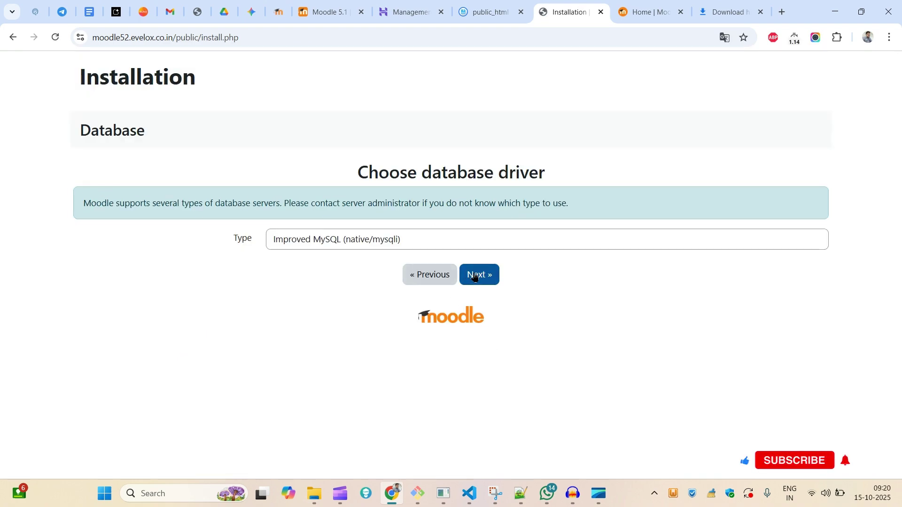
Accept the Improved MySQL driver and paste the database user name from the notes into Database user.
left_click(474, 277)
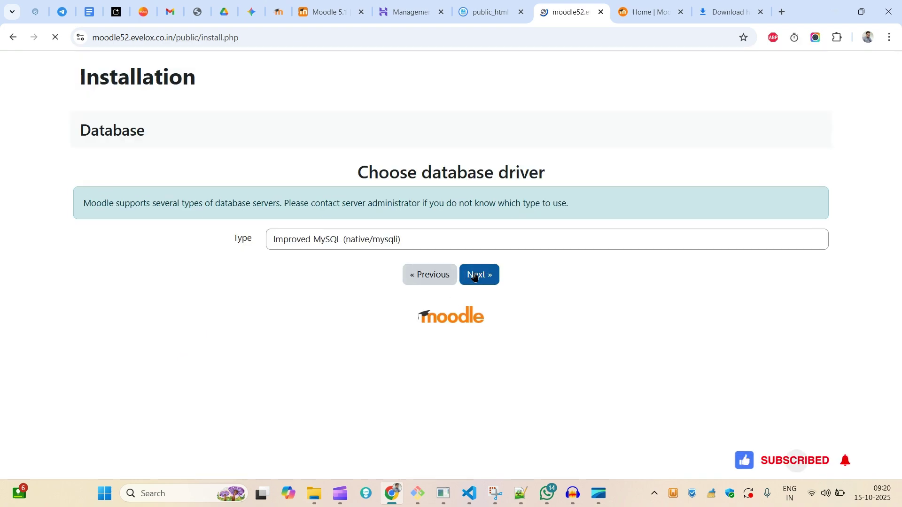
scroll(377, 313, "down", 3)
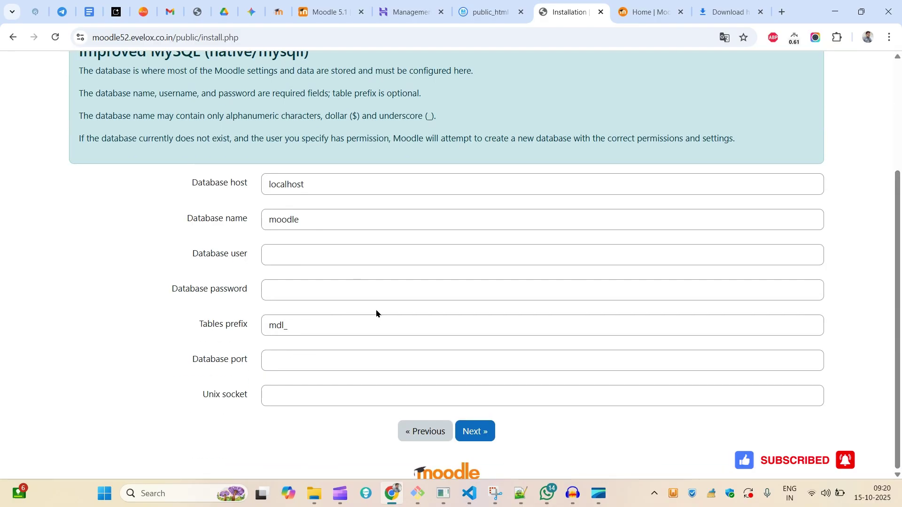
left_click(520, 494)
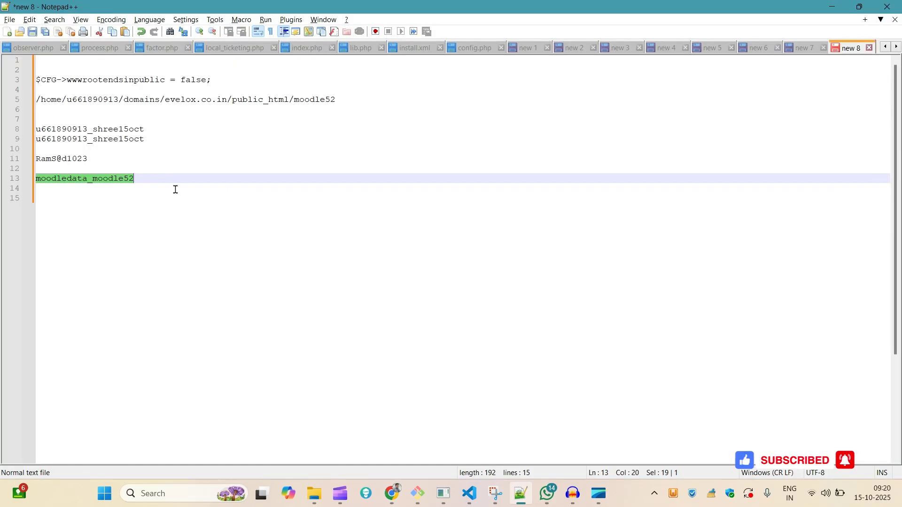
double_click(57, 130)
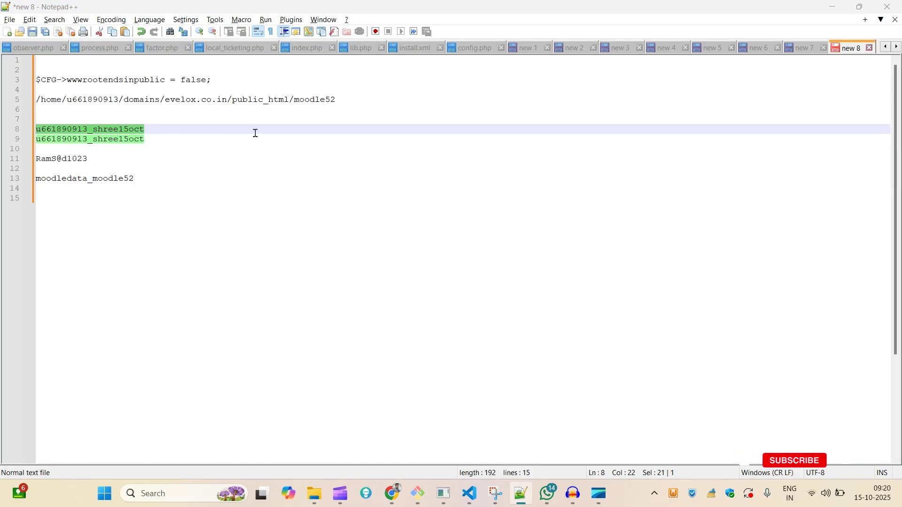
key("alt+Tab")
left_click(313, 247)
key("ctrl+v")
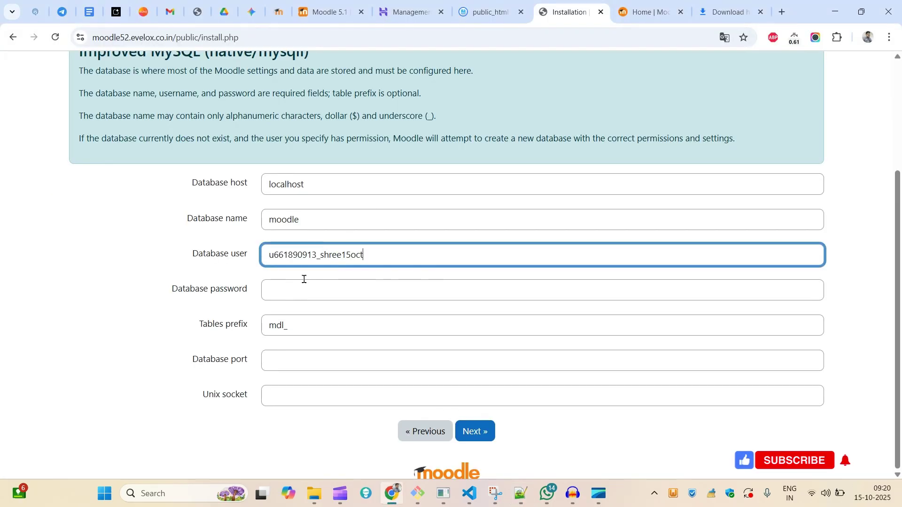
left_click(301, 282)
key("ctrl+v")
key("ctrl+z")
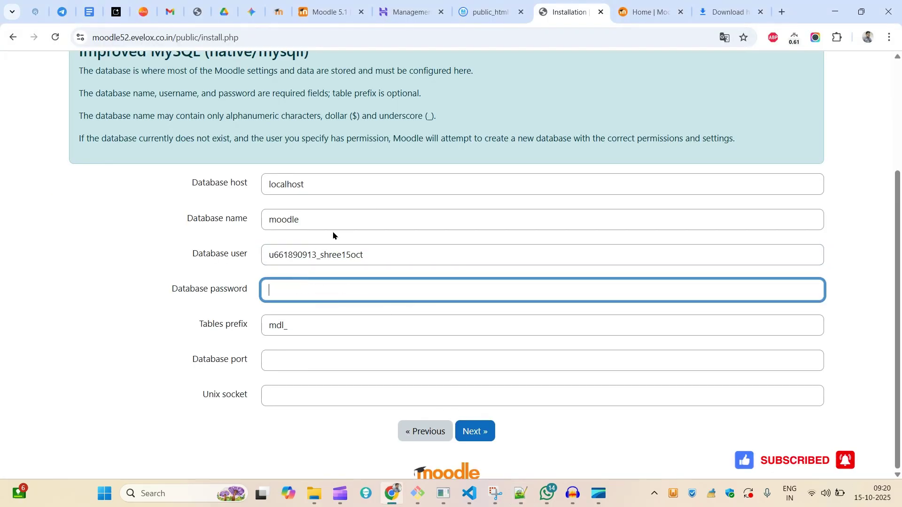
Replace the default database name 'moodle', paste the database password, and submit the settings.
double_click(332, 218)
key("ctrl+v")
key("alt+Tab")
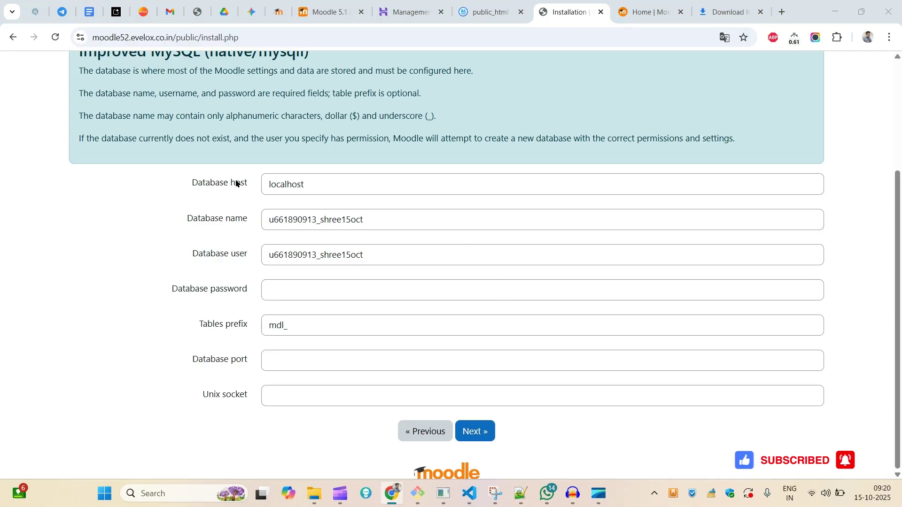
left_click_drag(37, 159, 114, 160)
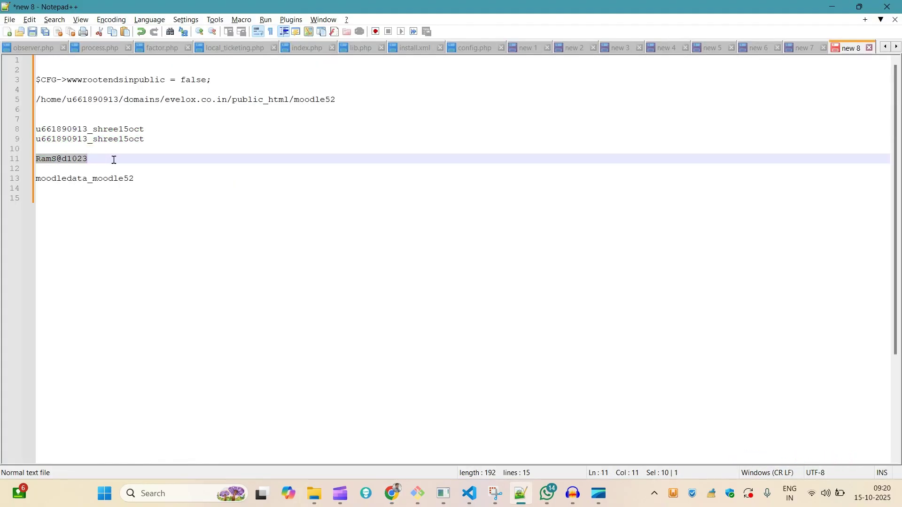
key("ctrl+c")
key("alt+Tab")
left_click(324, 288)
key("ctrl+v")
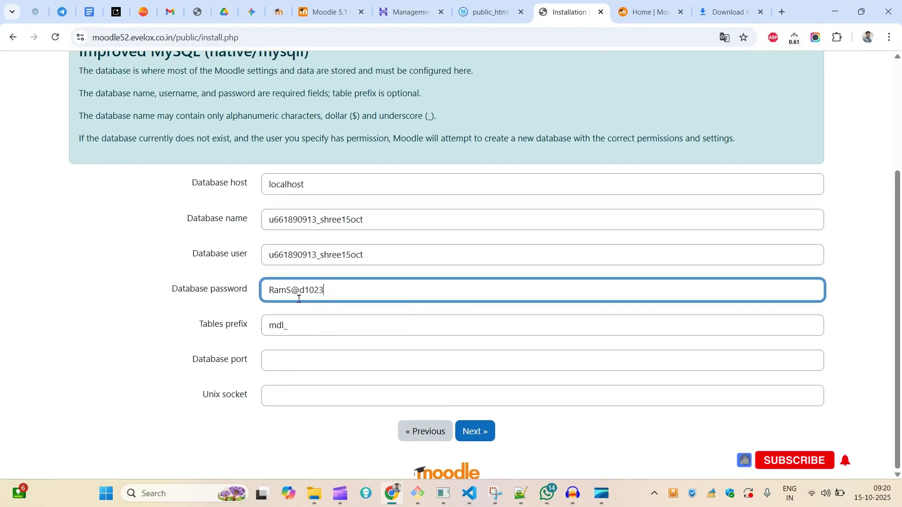
key("Tab")
left_click(483, 430)
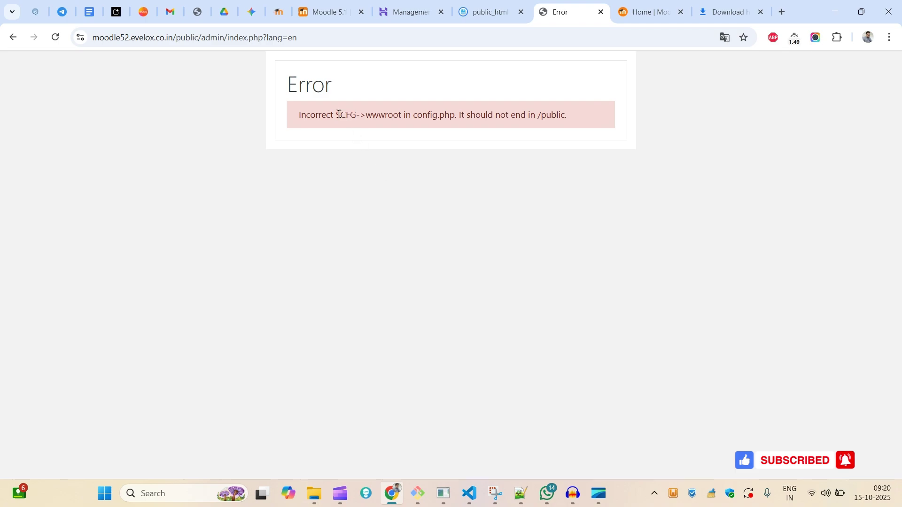
Open the moodle52 folder from the public_html listing in the file browser.
left_click_drag(338, 114, 405, 115)
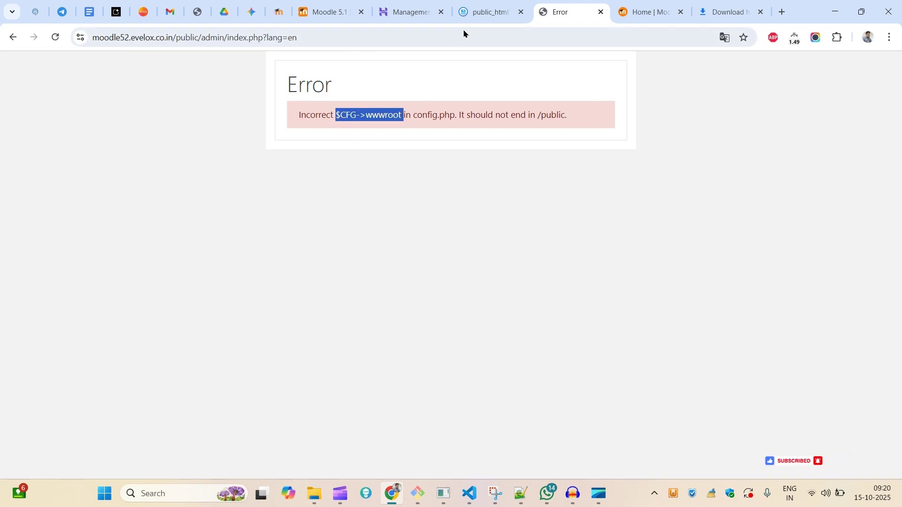
left_click(484, 10)
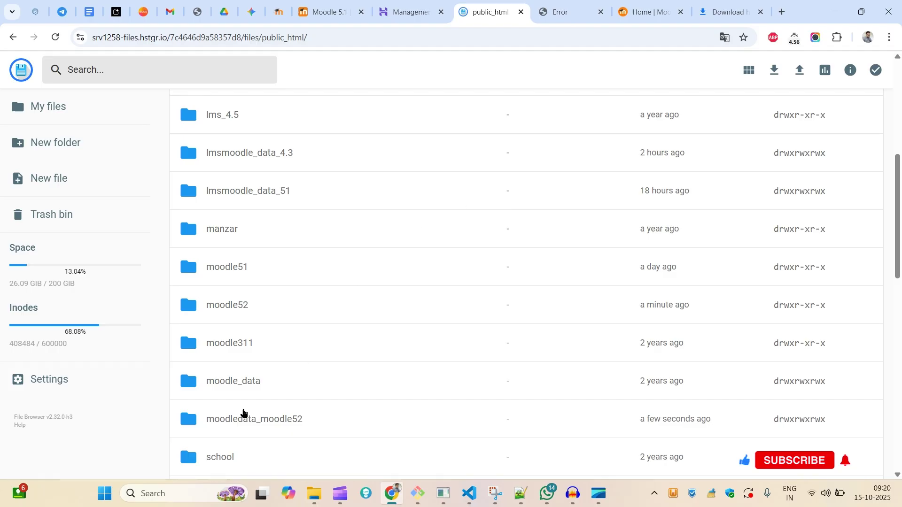
scroll(263, 388, "down", 7)
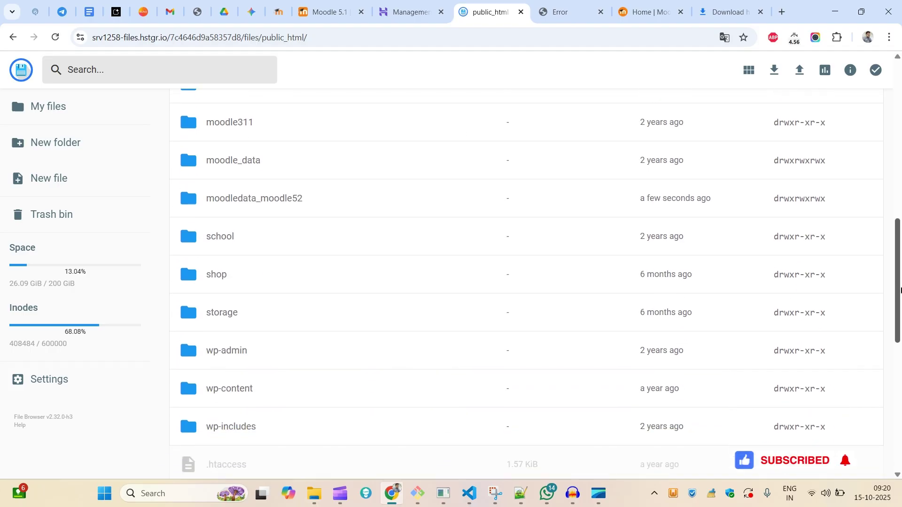
left_click_drag(898, 297, 898, 178)
scroll(898, 178, "up", 4)
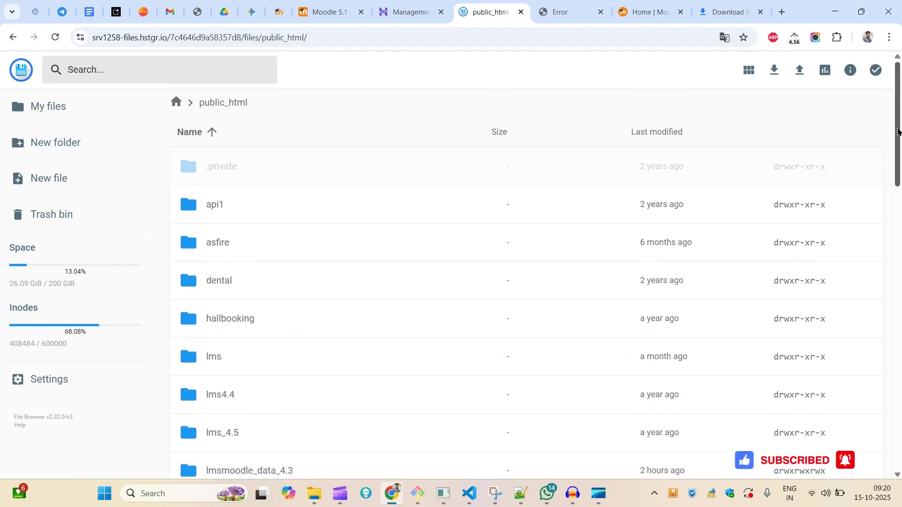
scroll(900, 177, "down", 3)
scroll(900, 177, "down", 6)
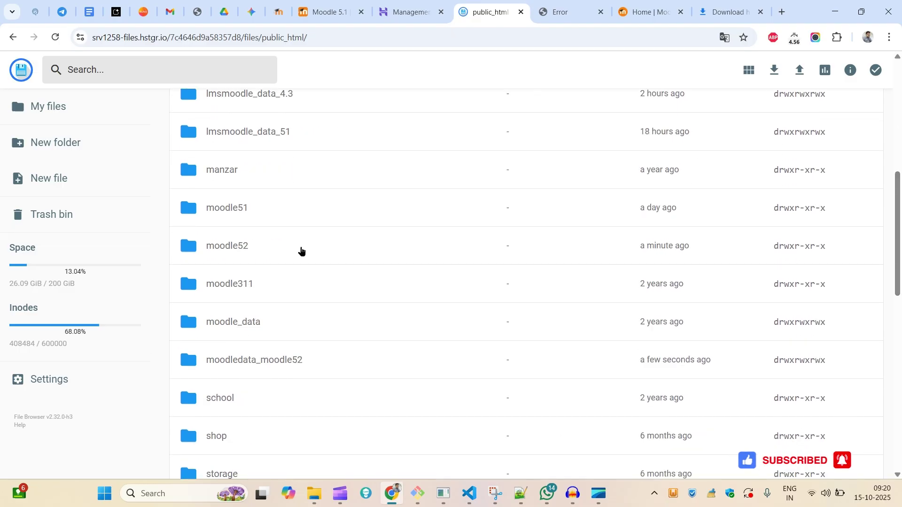
left_click(250, 248)
double_click(251, 248)
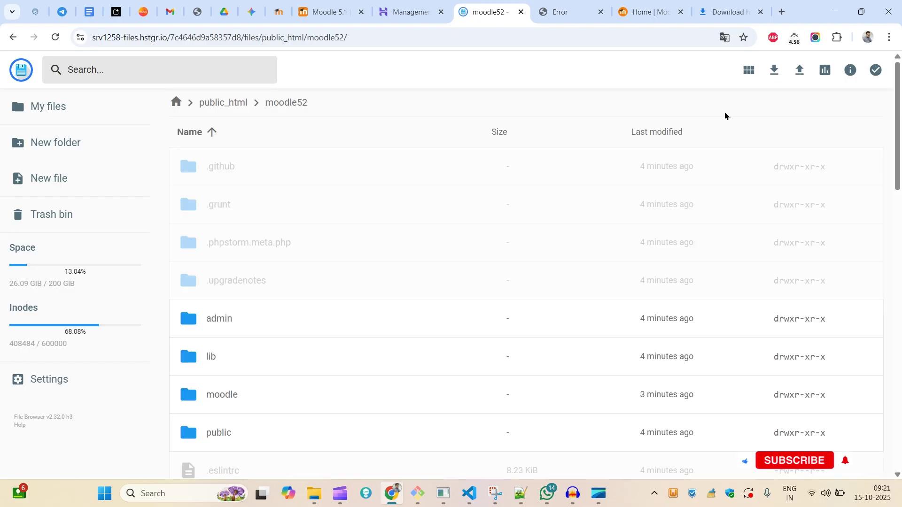
Search for 'config.' and open config.php, examining the wwwroot URL on line 21.
key("ctrl+f")
type("onfig.")
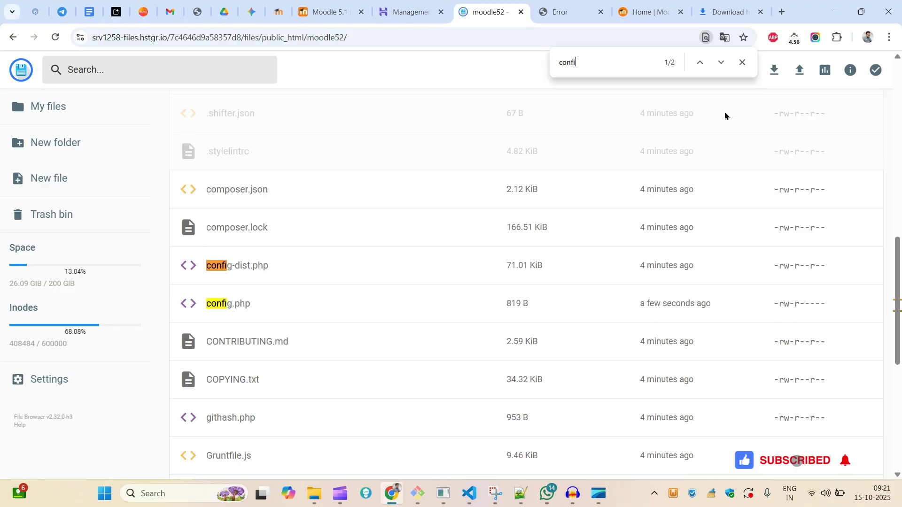
double_click(232, 305)
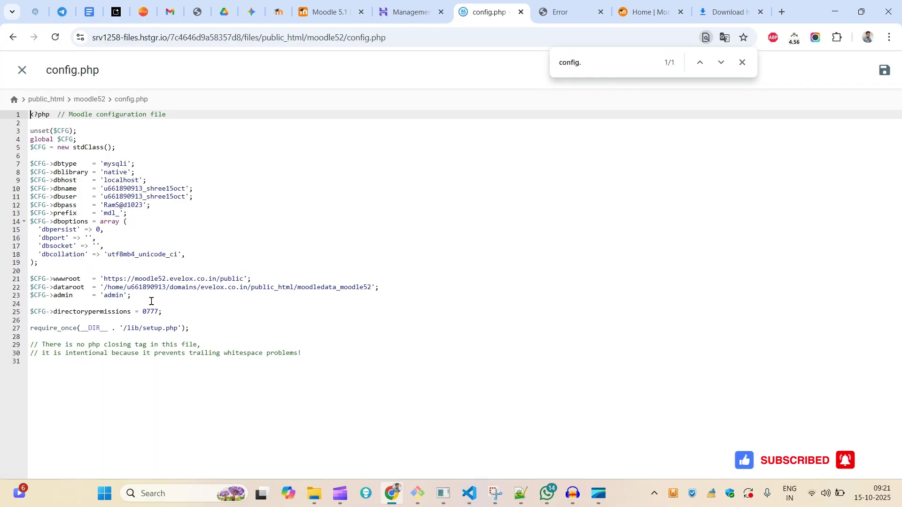
left_click_drag(102, 279, 248, 278)
left_click(293, 275)
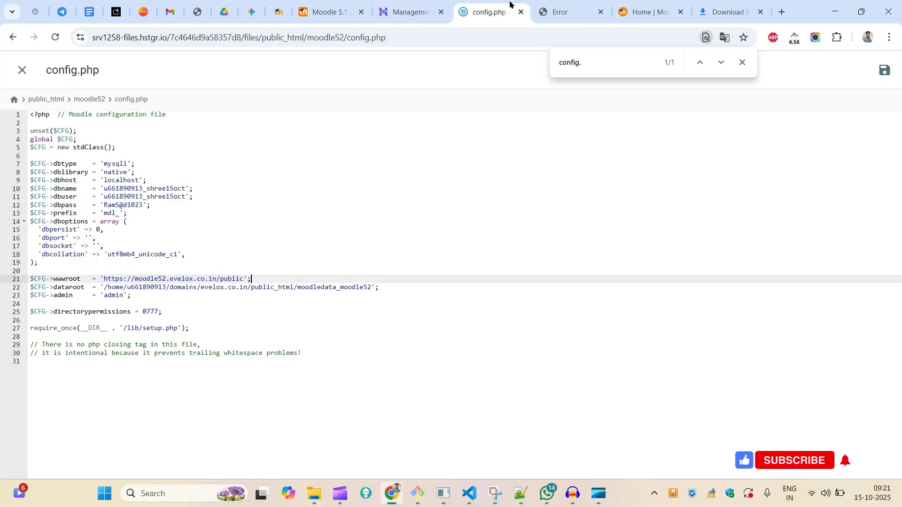
Compare the wwwroot error with the page address, then select the wwwrootendsinpublic line in the notes.
left_click(562, 7)
left_click(403, 214)
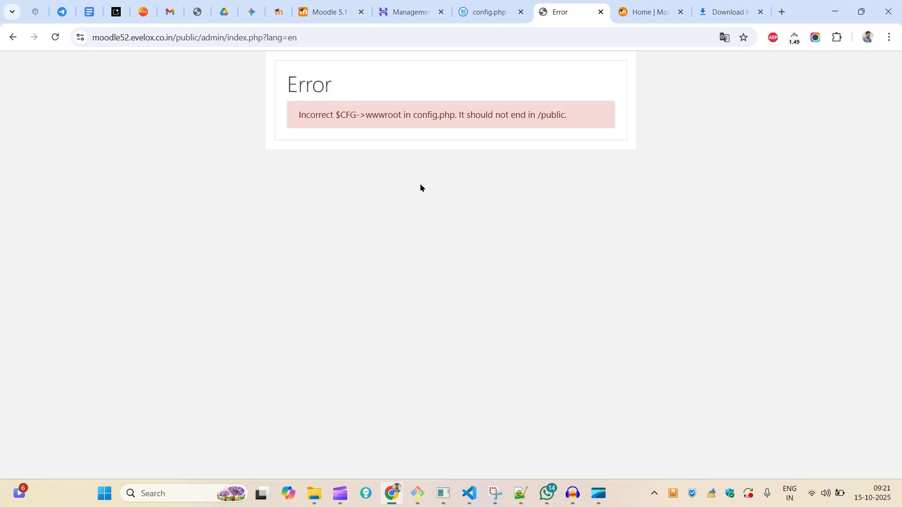
double_click(186, 38)
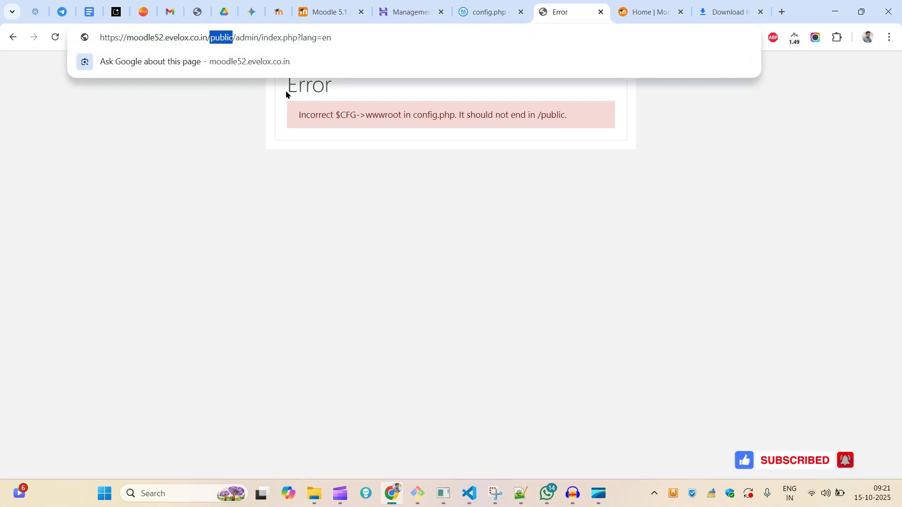
left_click(503, 6)
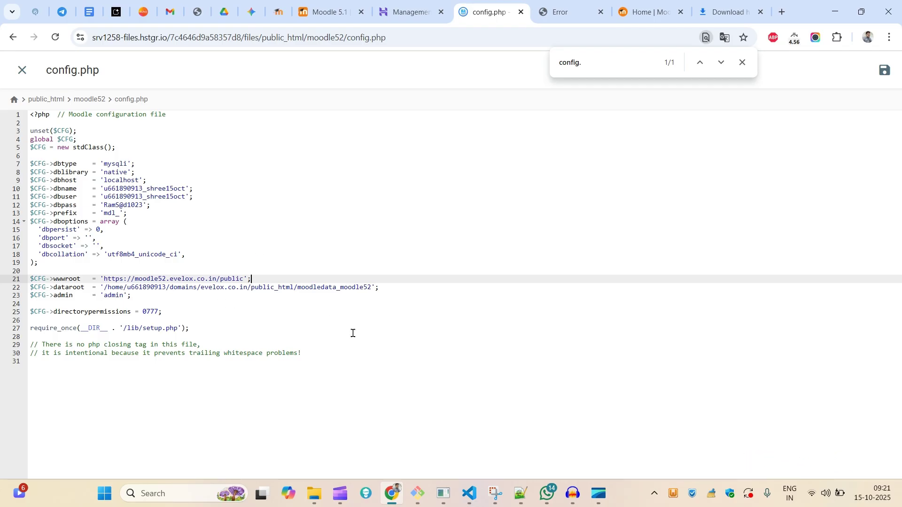
left_click(570, 11)
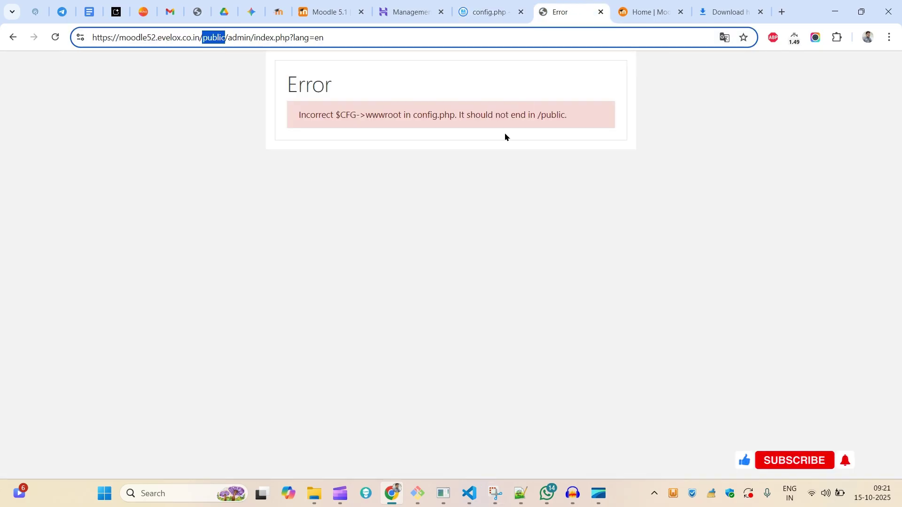
left_click(521, 493)
left_click_drag(241, 88, 70, 85)
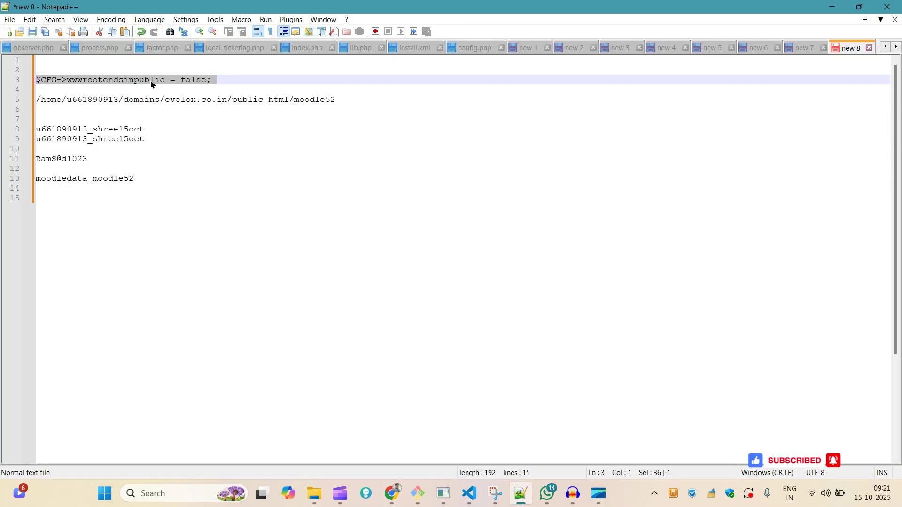
Add $CFG->wwwrootendsinpublic = true; after line 25 of config.php and save the file.
right_click(153, 84)
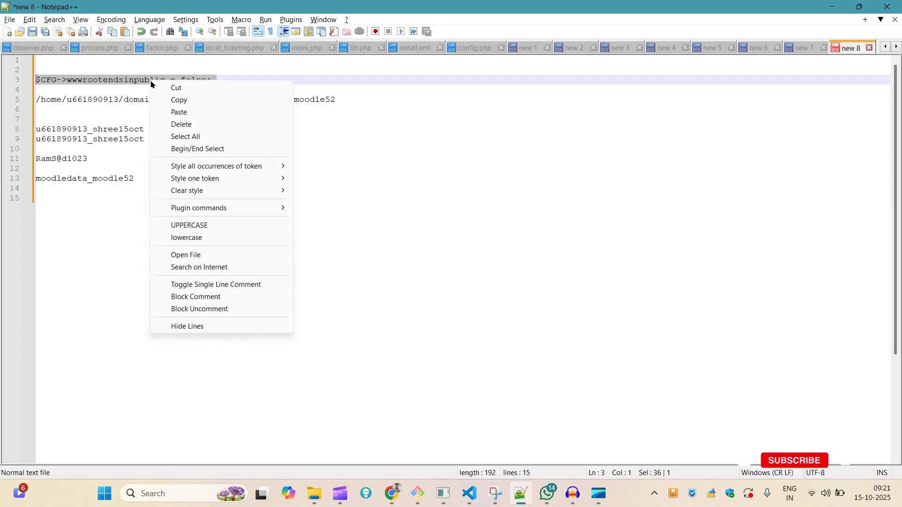
left_click(185, 100)
key("alt+Tab")
left_click(479, 4)
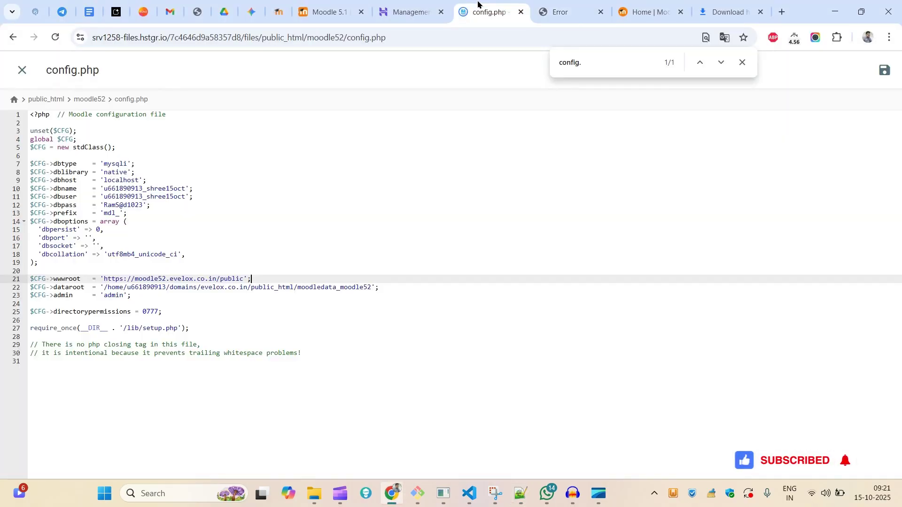
left_click(195, 310)
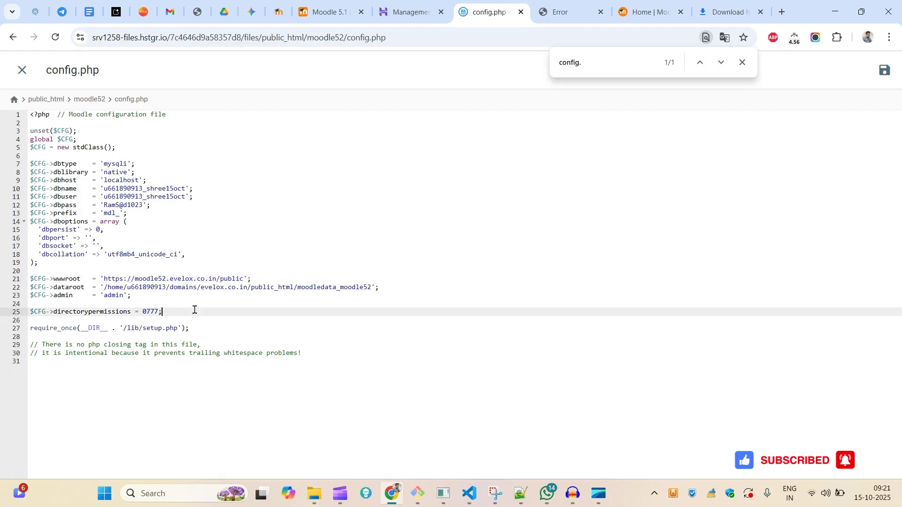
key("Return")
key("ctrl+v")
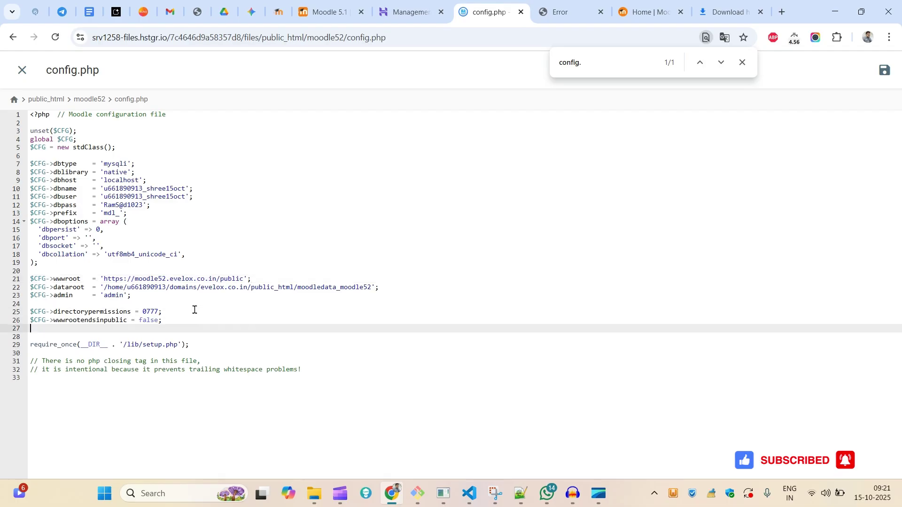
double_click(154, 321)
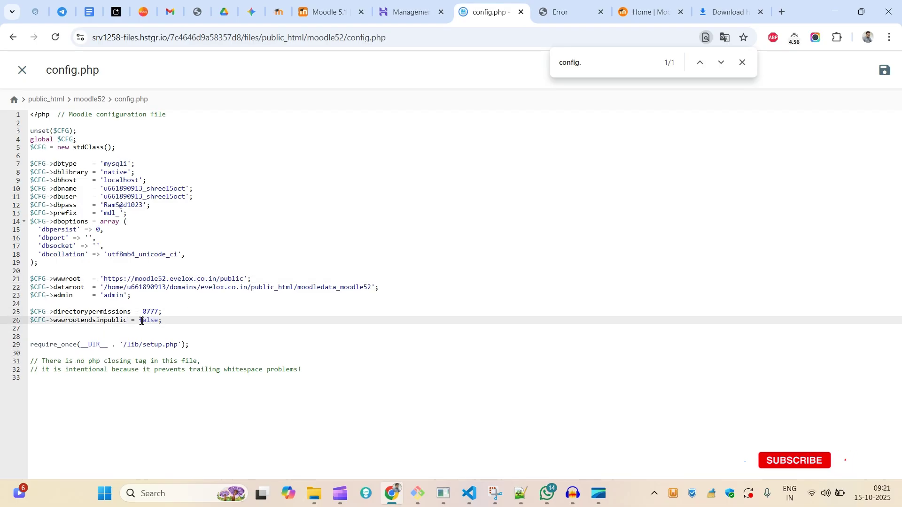
type("true")
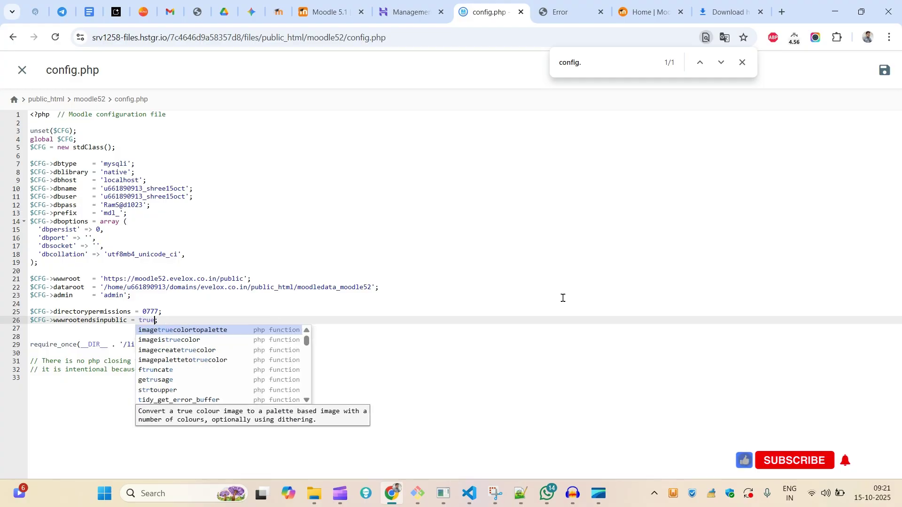
left_click(470, 282)
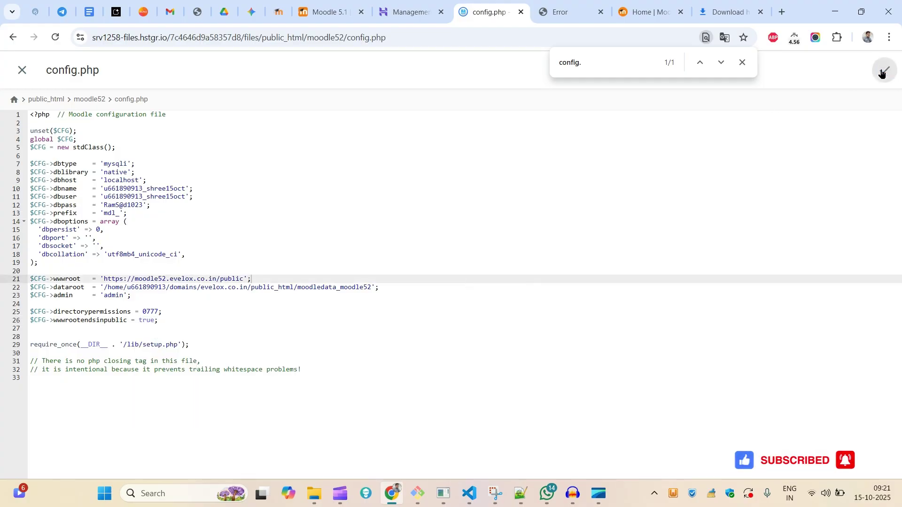
left_click(882, 73)
Reload the Moodle installer error page.
left_click(561, 11)
right_click(399, 102)
left_click(436, 148)
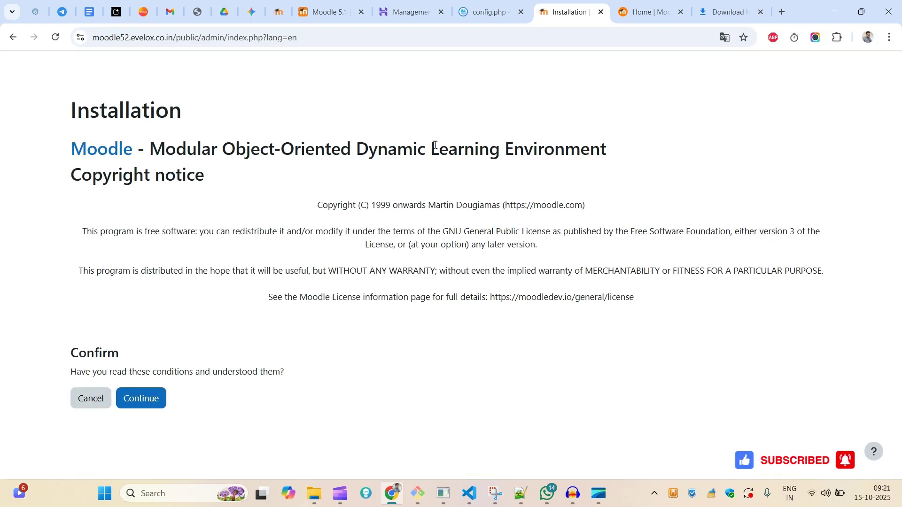
Accept the copyright notice and copy 'mariadb' from the dbtype server check message.
left_click(139, 397)
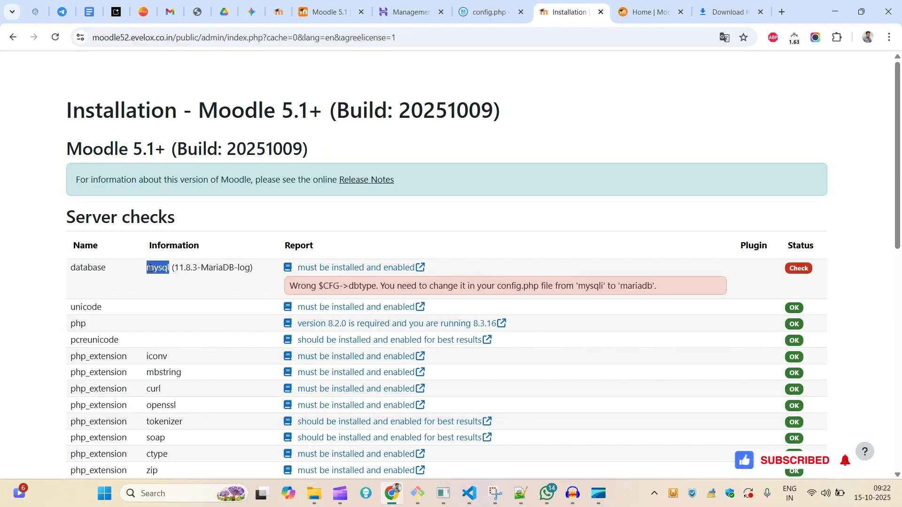
double_click(205, 272)
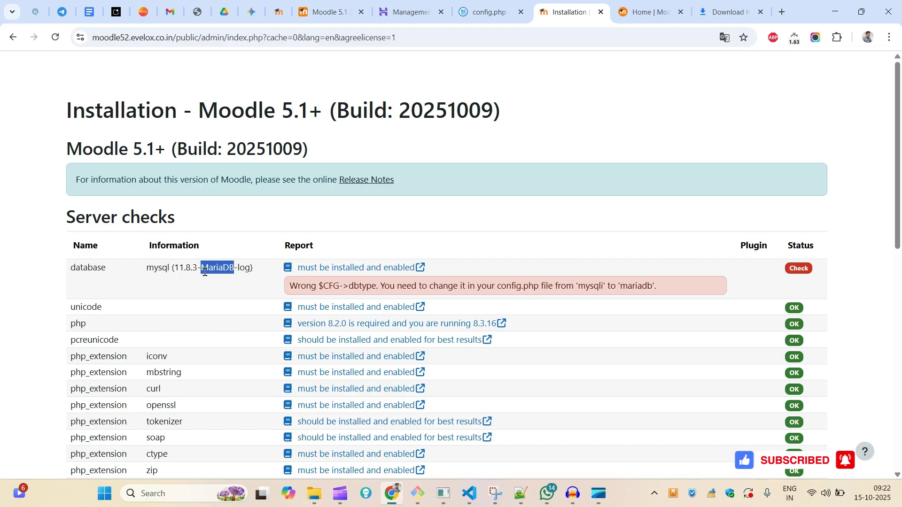
left_click_drag(319, 286, 376, 291)
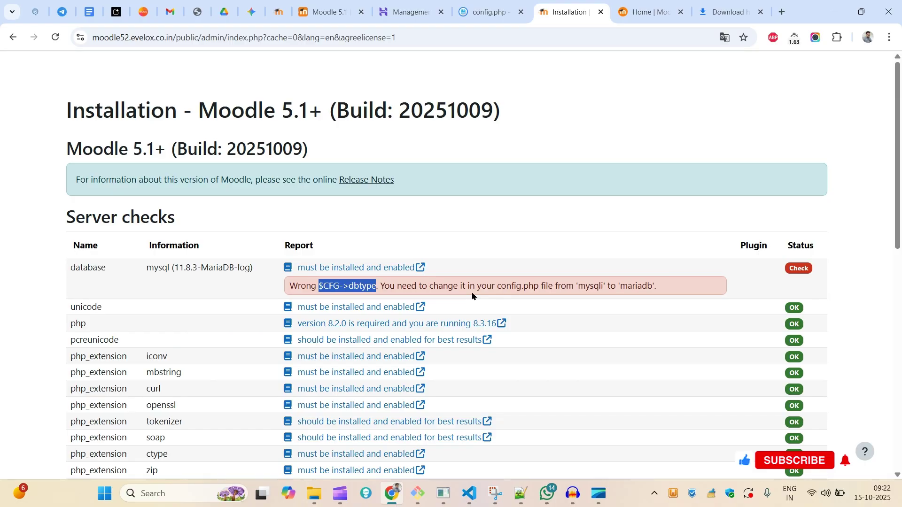
double_click(601, 287)
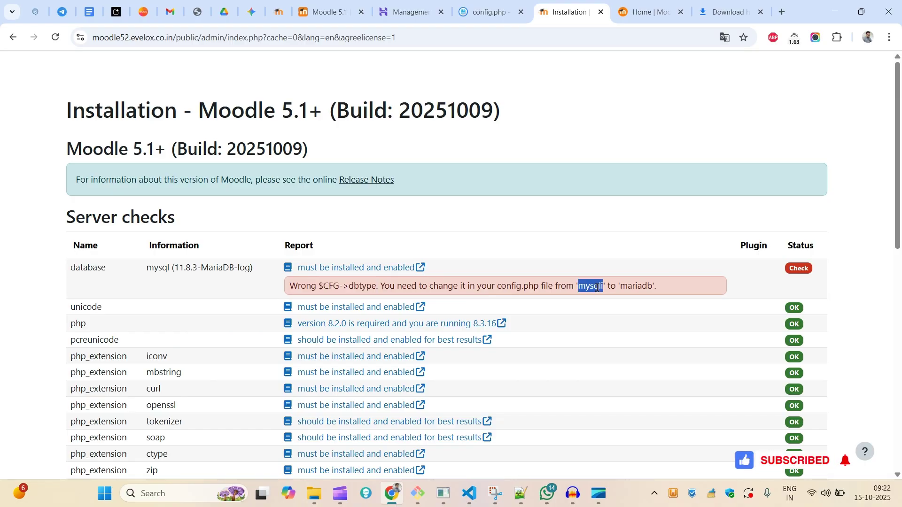
right_click(601, 289)
left_click(643, 296)
double_click(638, 287)
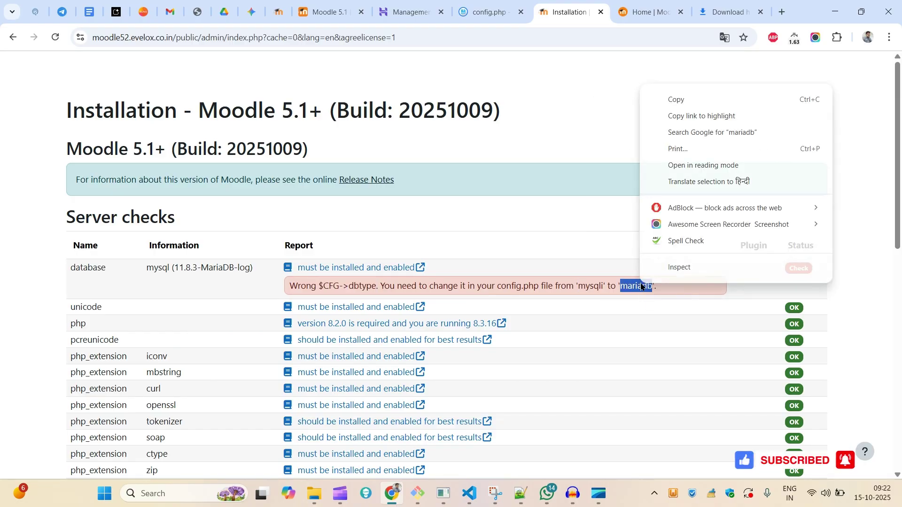
right_click(640, 286)
left_click(687, 101)
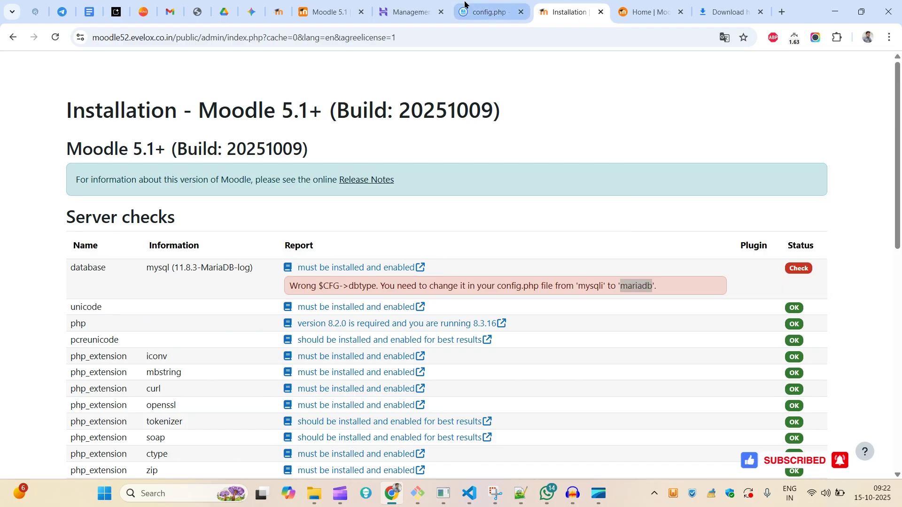
Select 'mysqli' on the dbtype line of config.php.
left_click(487, 12)
double_click(111, 163)
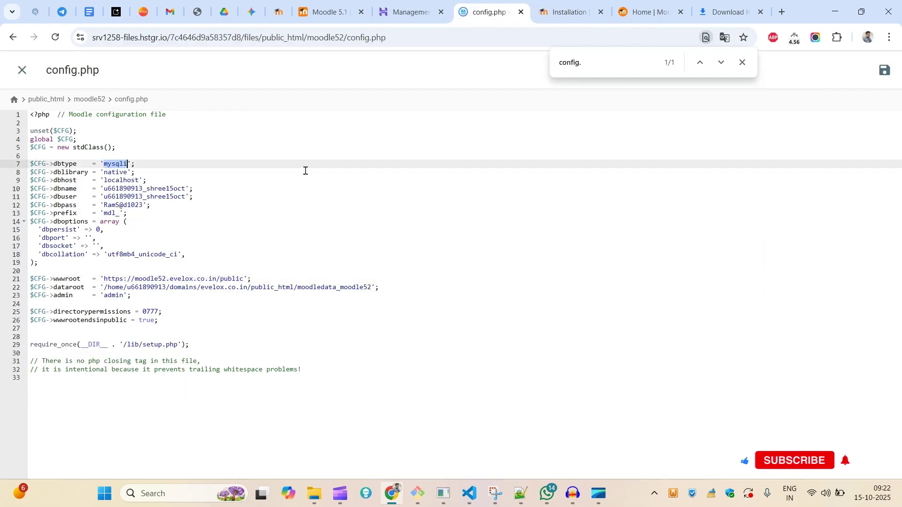
left_click(743, 62)
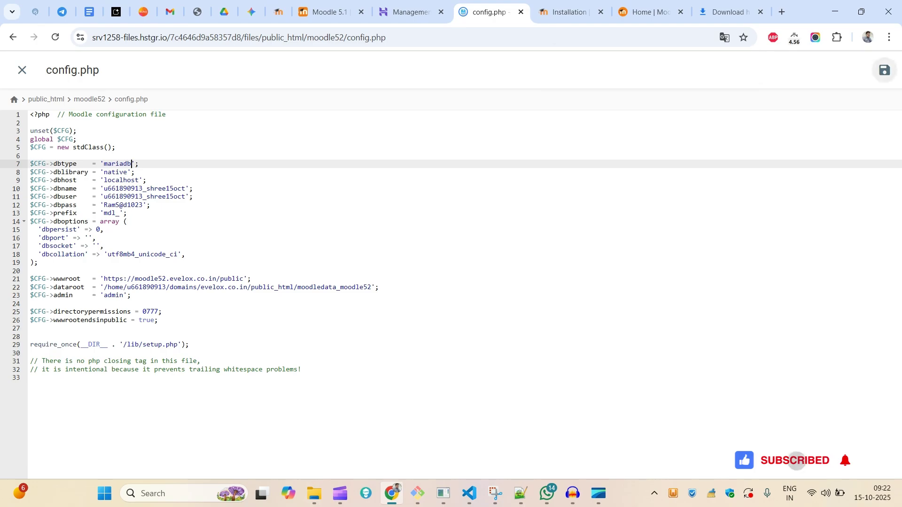
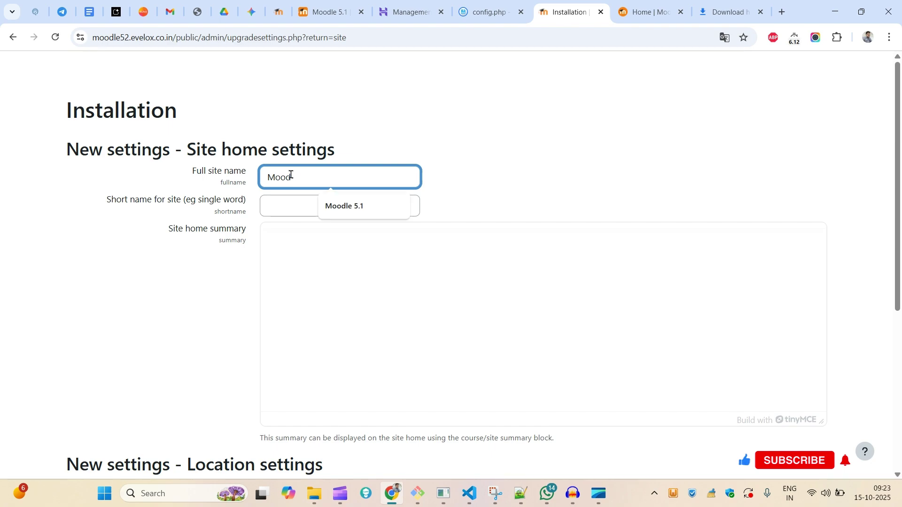
Name the site 'Moodle 5.2 Demo' and reuse that name as the short name and home summary.
type("le 4")
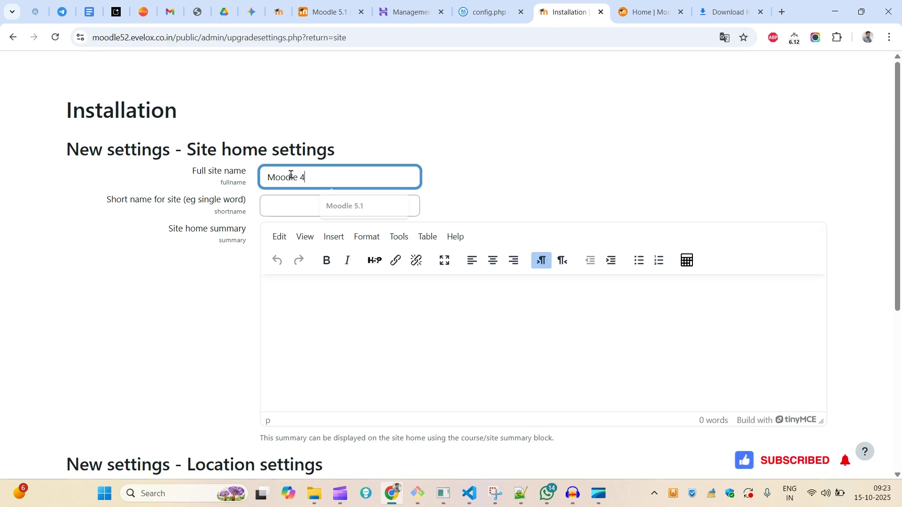
key("BackSpace")
type("5.2 Demo")
key("ctrl+a")
key("ctrl+c")
left_click(299, 203)
key("ctrl+v")
left_click(429, 358)
key("ctrl+v")
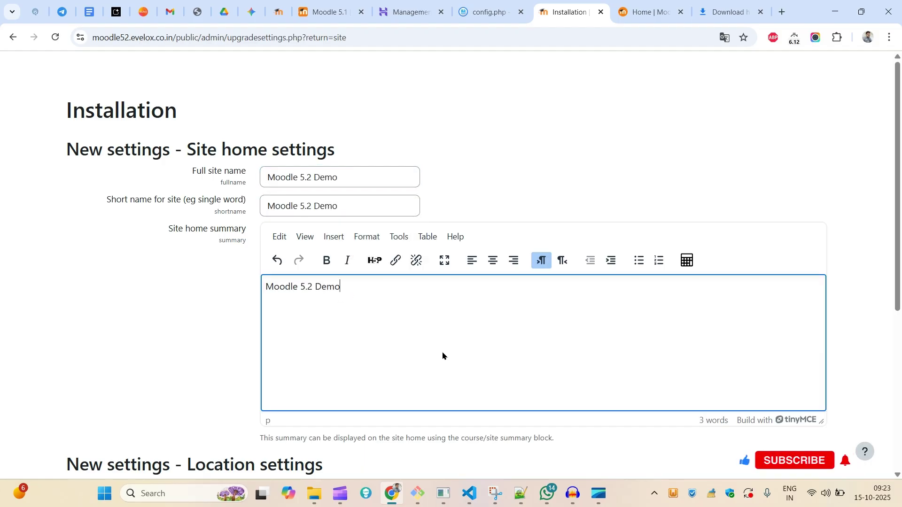
Set the default timezone to Asia/Kolkata.
scroll(731, 437, "down", 5)
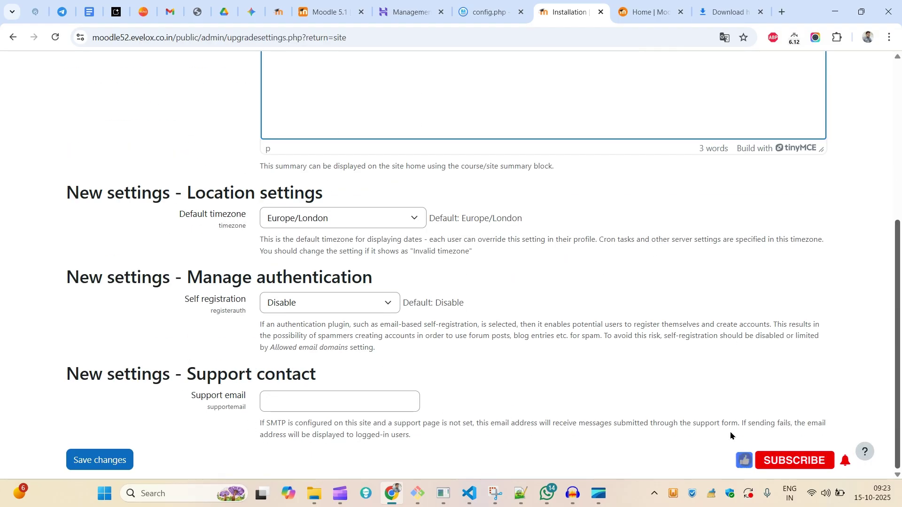
left_click(332, 224)
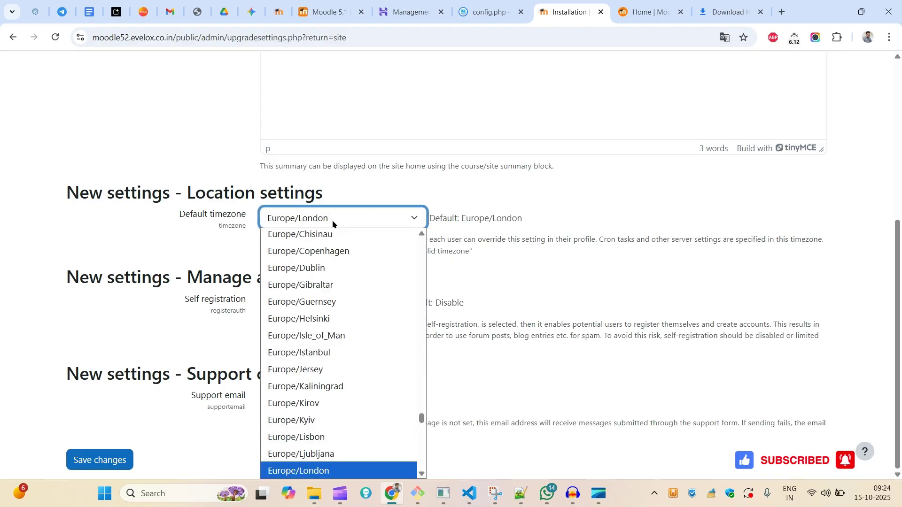
key("a")
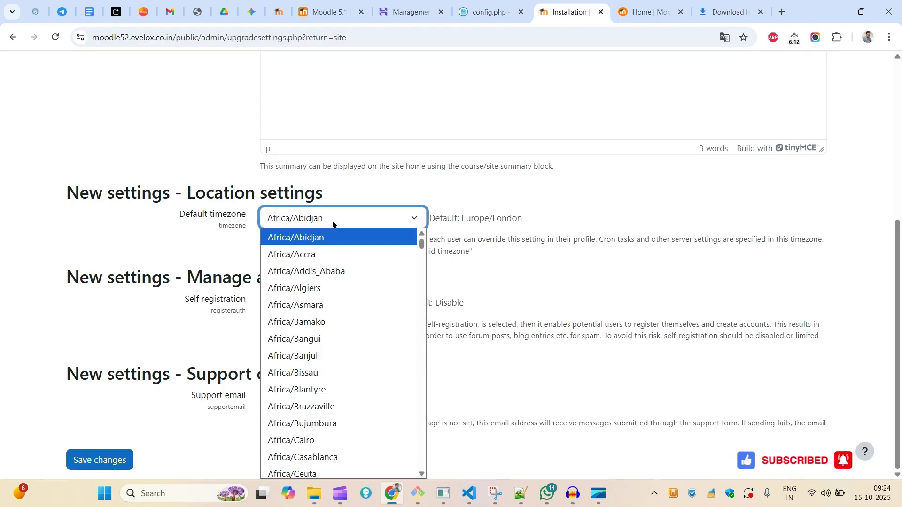
key("a")
key("s")
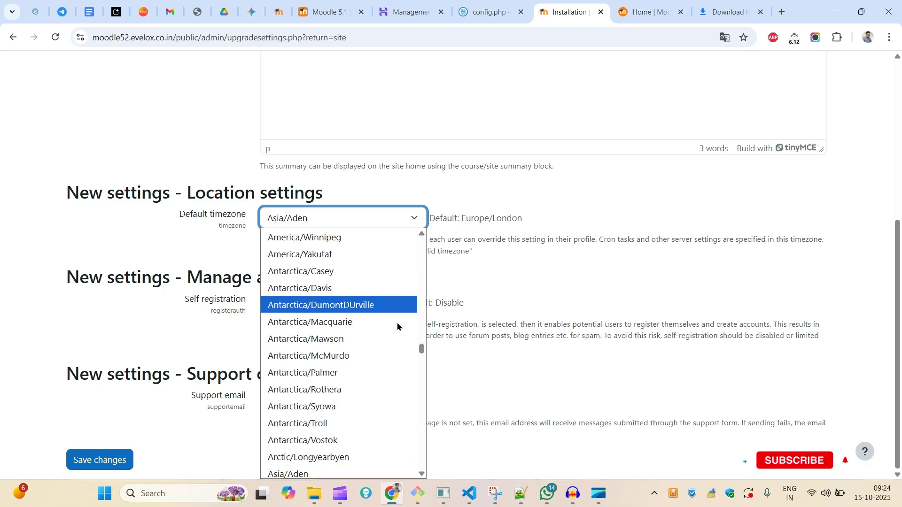
left_click_drag(425, 353, 422, 377)
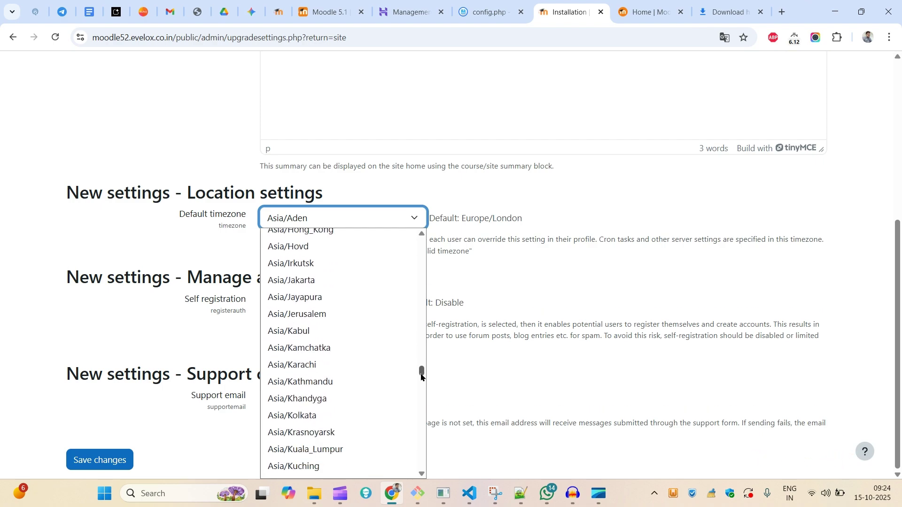
left_click(312, 415)
Fill in the support email address and save the site settings.
left_click(317, 403)
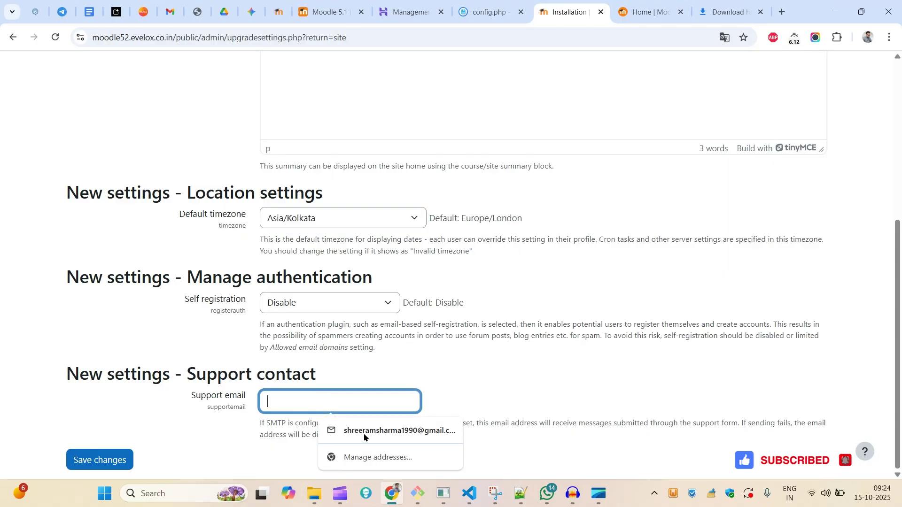
left_click(367, 435)
left_click(88, 457)
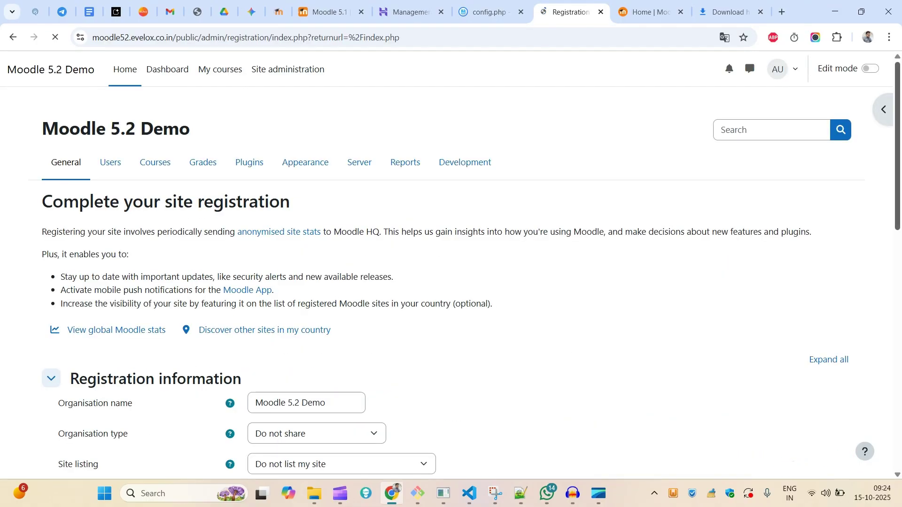
Skip site registration and begin a new course in Category 1 via course management.
scroll(900, 295, "down", 3)
scroll(125, 473, "down", 5)
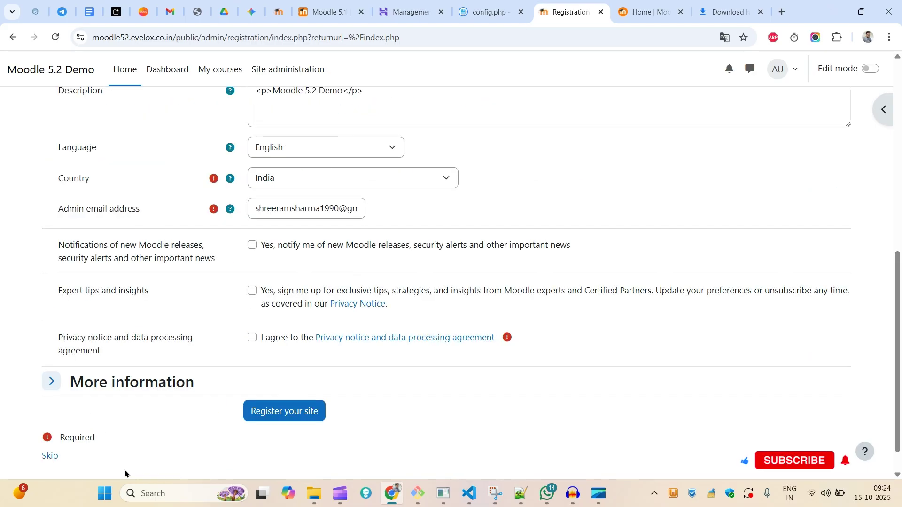
left_click(50, 456)
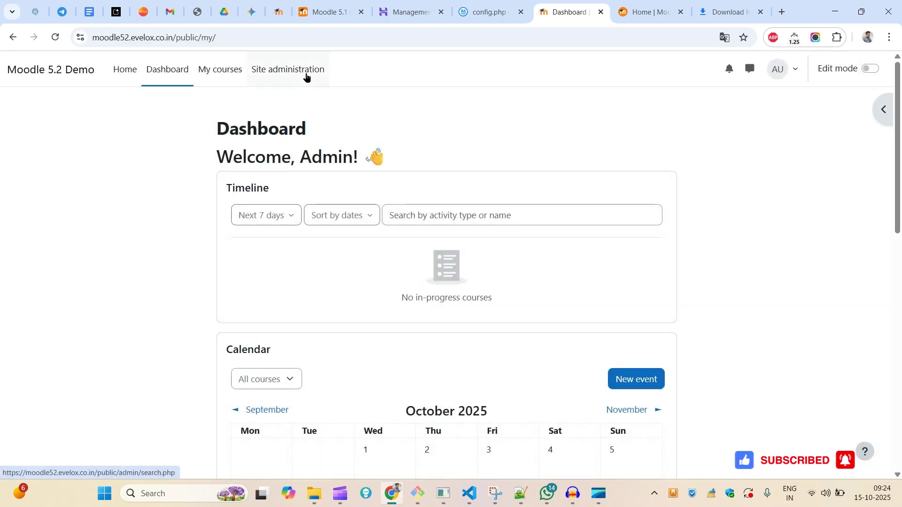
left_click(306, 77)
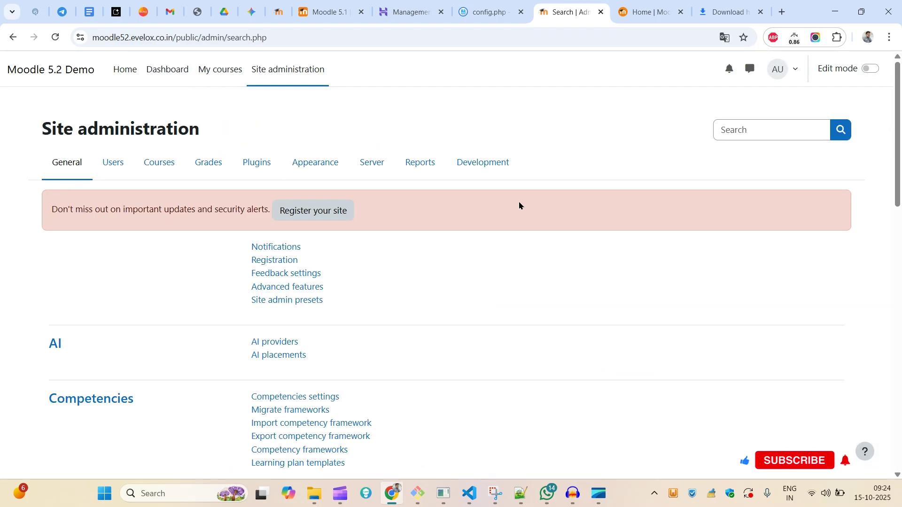
left_click(158, 169)
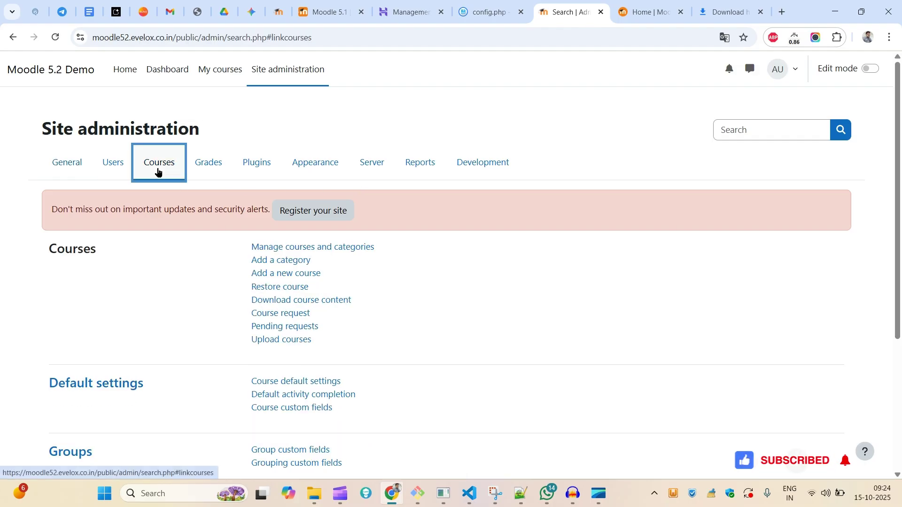
left_click(301, 249)
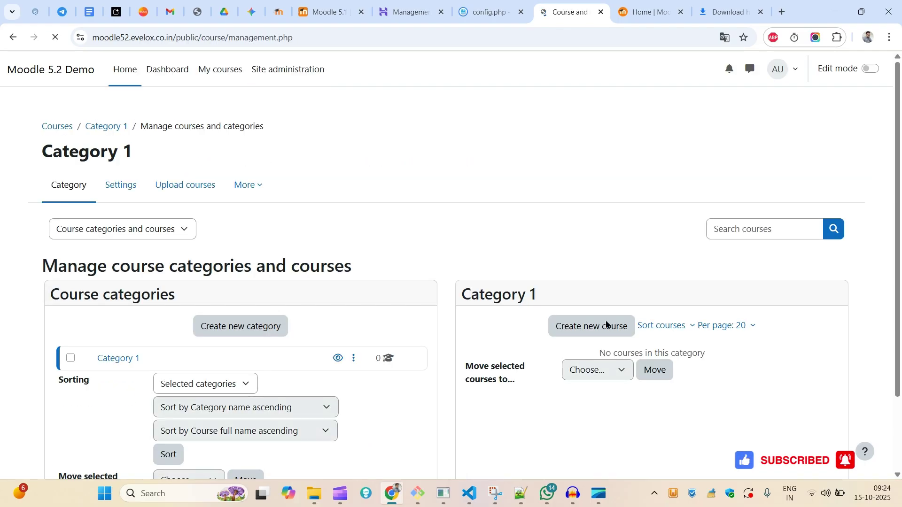
left_click(599, 326)
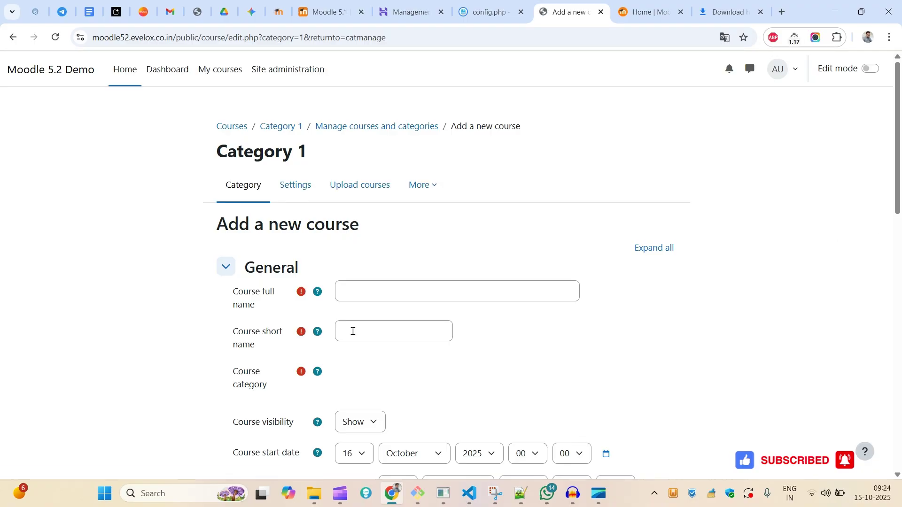
Name the course 'sample course' with the same short name, then save and display it.
left_click(362, 291)
type("sample course")
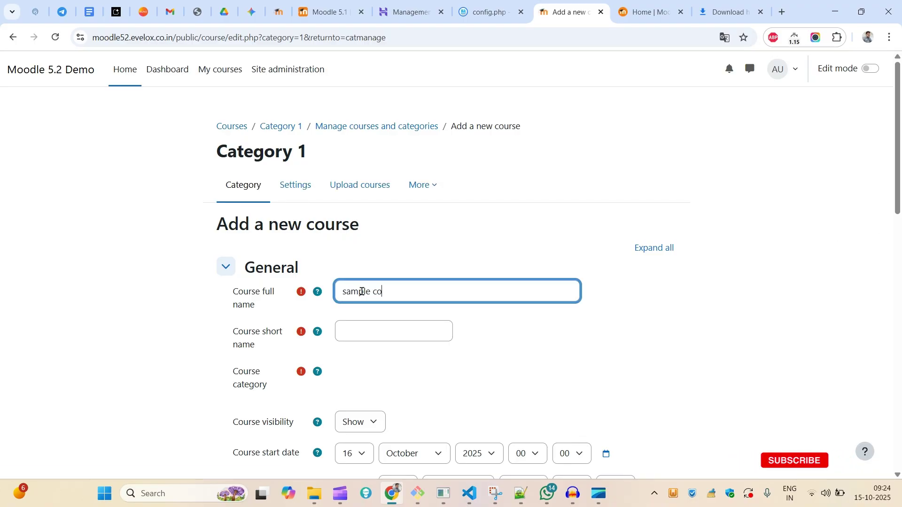
key("ctrl+a")
key("ctrl+c")
left_click(374, 325)
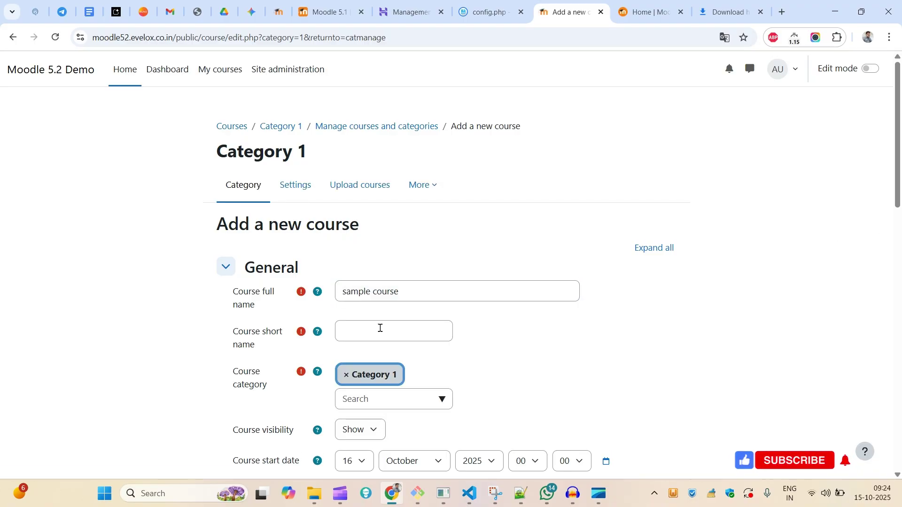
key("ctrl+v")
scroll(892, 420, "down", 5)
scroll(892, 421, "down", 10)
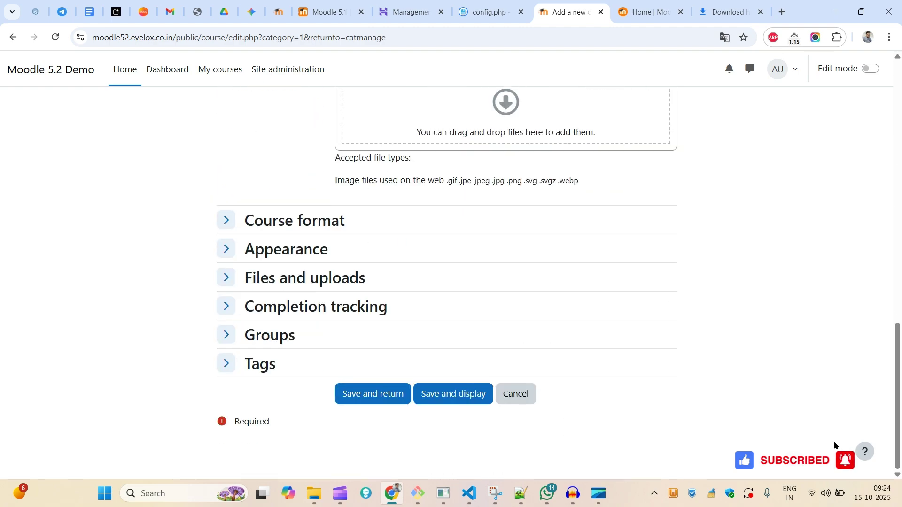
left_click(455, 395)
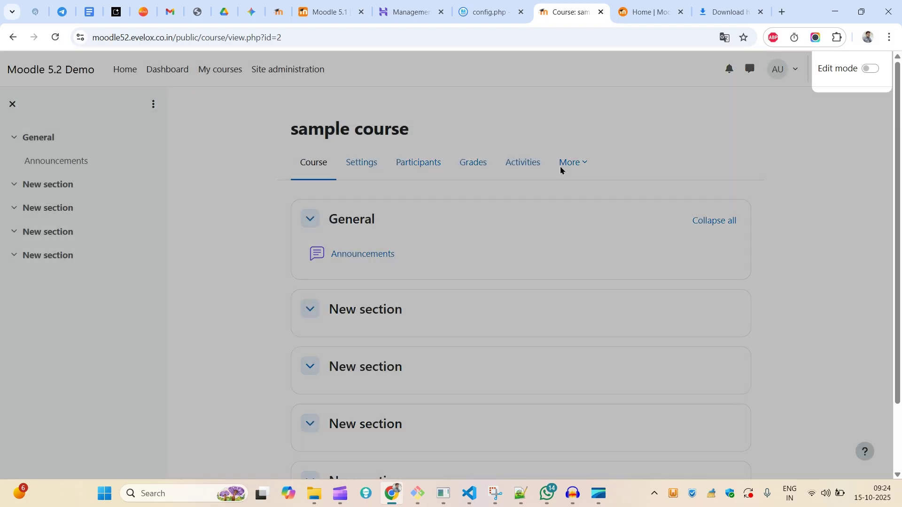
Open the sample course's Question banks page and highlight the mod_qbank\task\transfer_questions task in its warning.
left_click(583, 168)
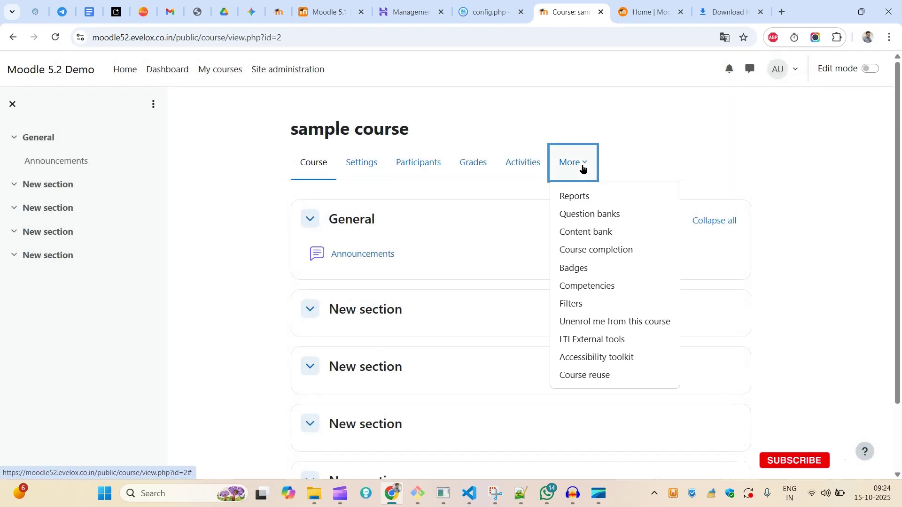
left_click(591, 216)
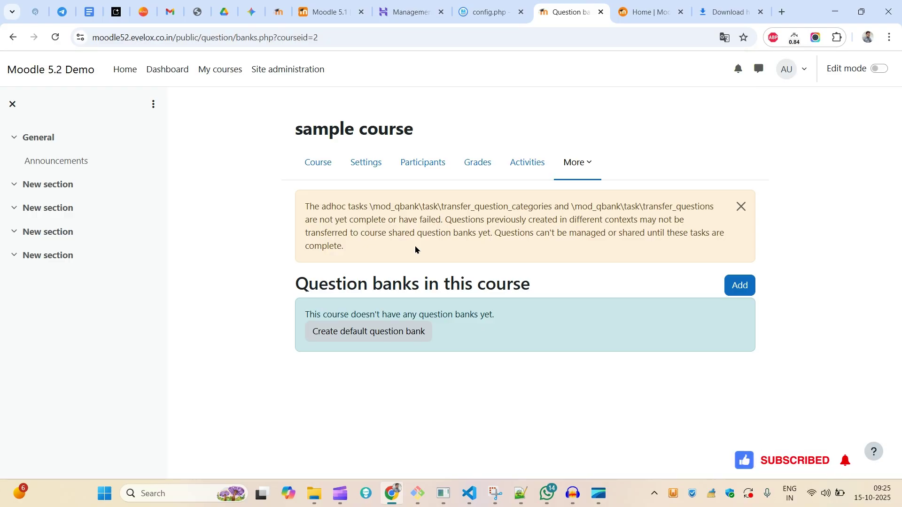
triple_click(319, 216)
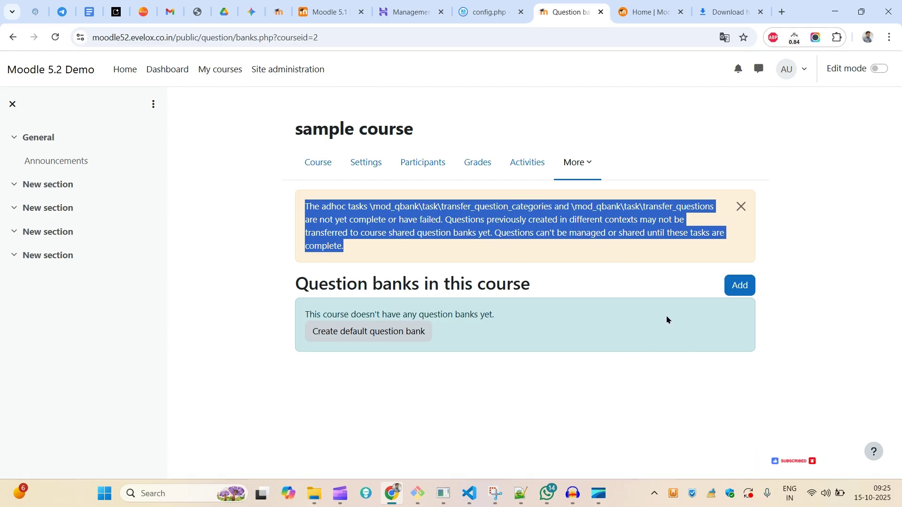
left_click(649, 260)
left_click_drag(575, 206, 685, 205)
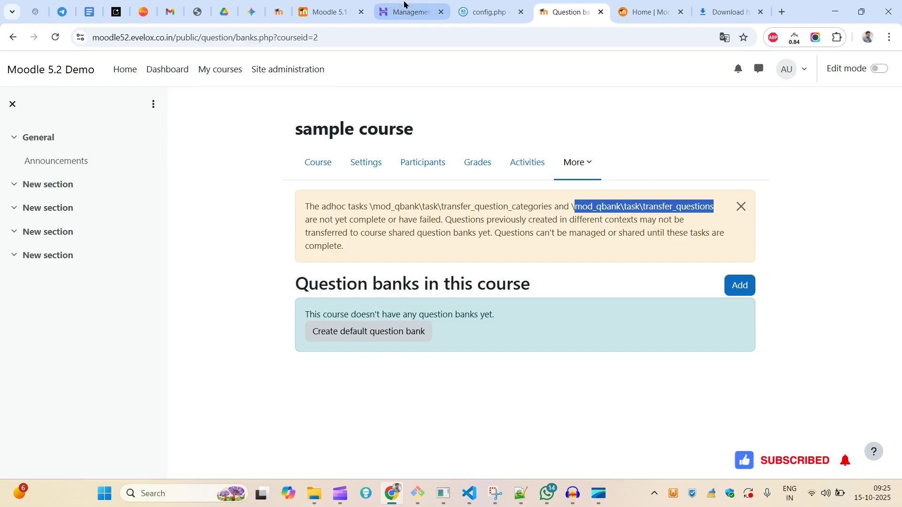
Read release note MDL-85816 in the Moodle 5.1 notes about wwwroot ending in /public.
left_click(336, 11)
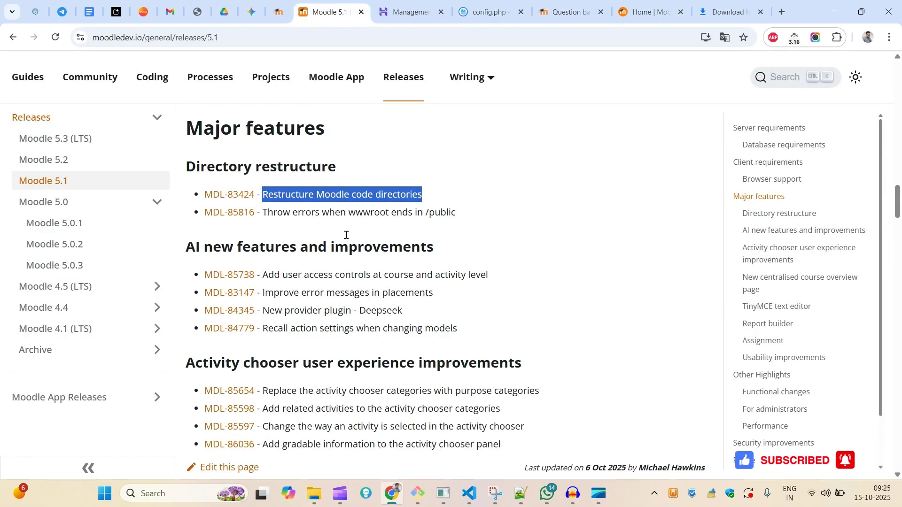
double_click(268, 213)
left_click_drag(268, 212, 207, 213)
triple_click(321, 193)
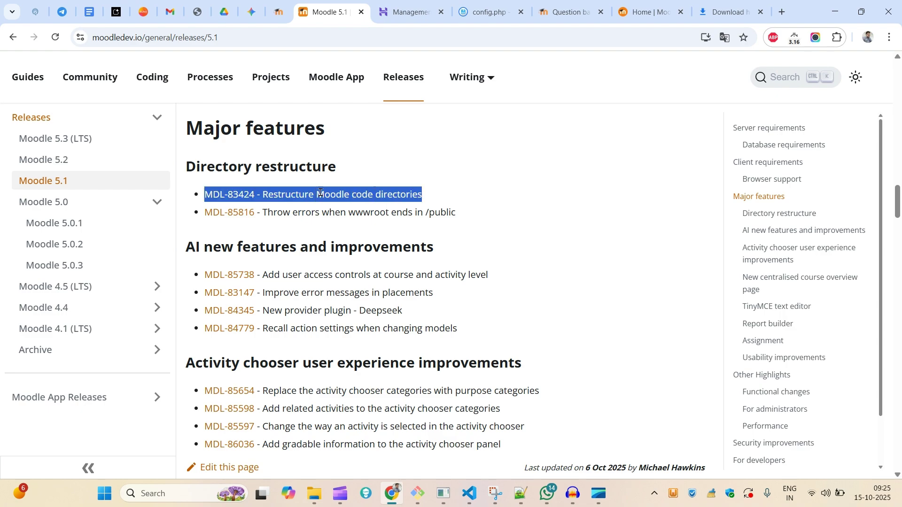
double_click(277, 212)
left_click_drag(278, 212, 235, 214)
left_click(439, 213)
double_click(439, 212)
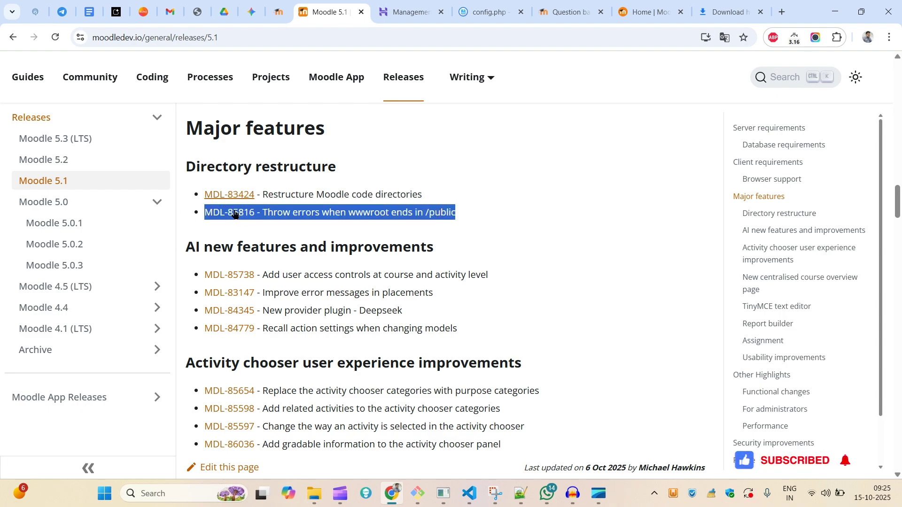
left_click(474, 217)
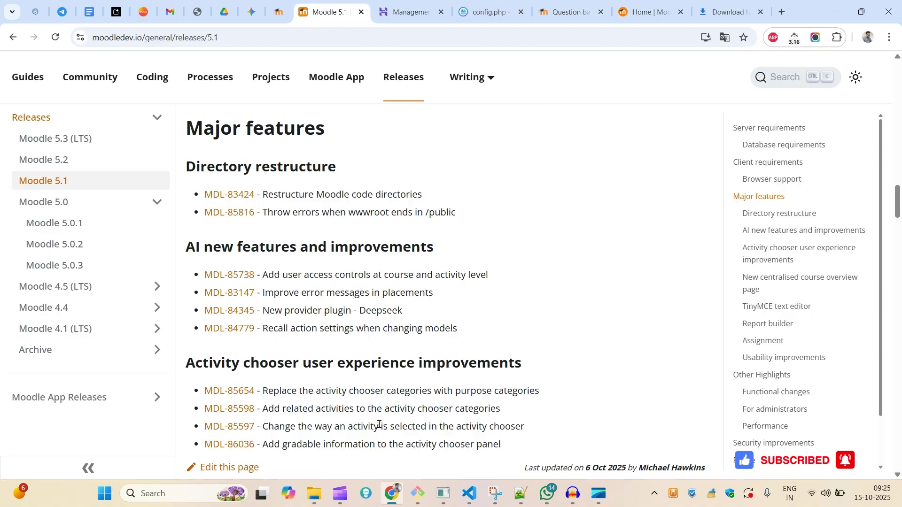
Search the release notes for 'categories', then for 'question' to find core_question.
double_click(410, 392)
key("ctrl+f")
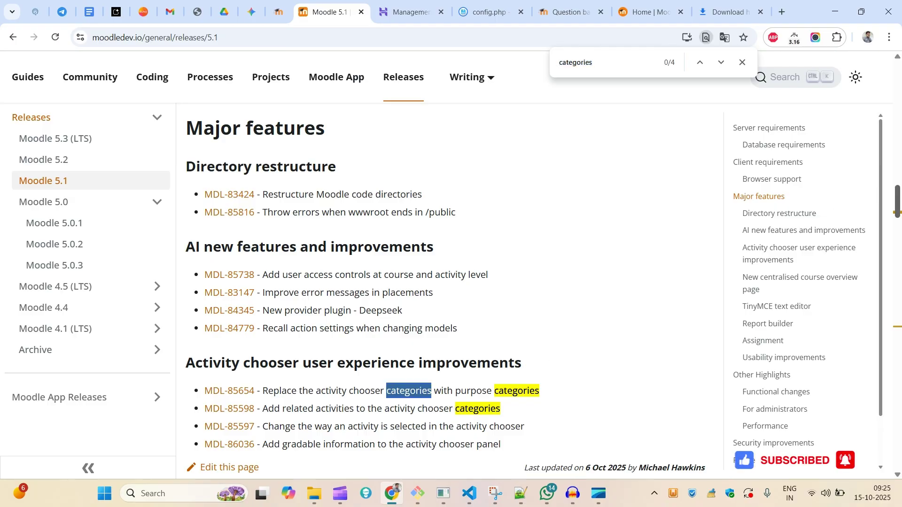
scroll(542, 360, "down", 2)
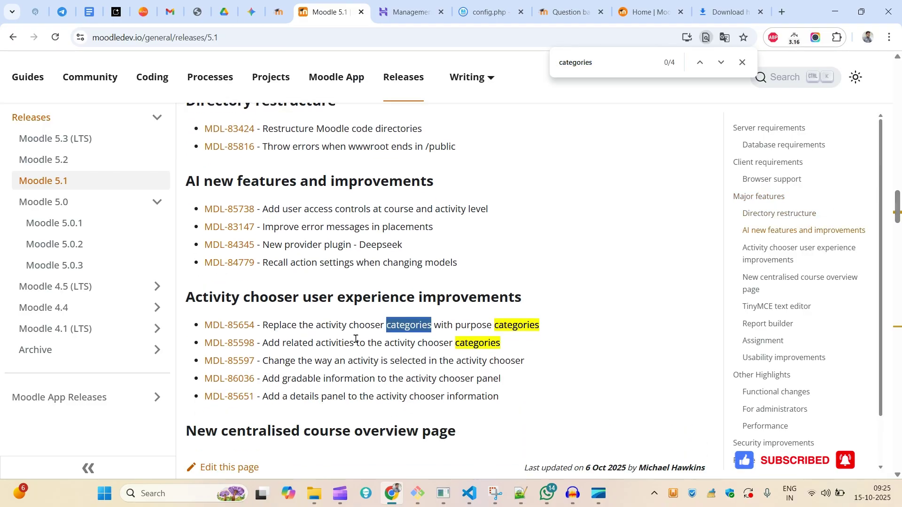
left_click(567, 12)
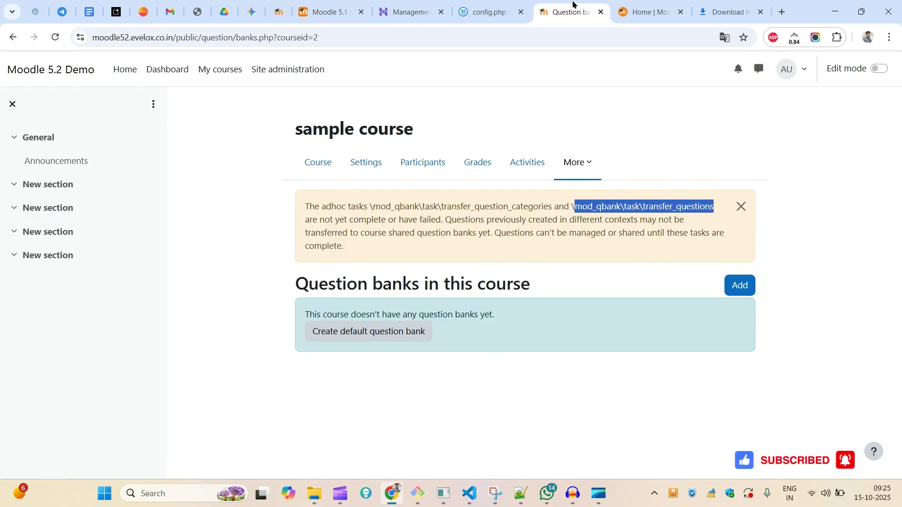
double_click(666, 206)
left_click(676, 207)
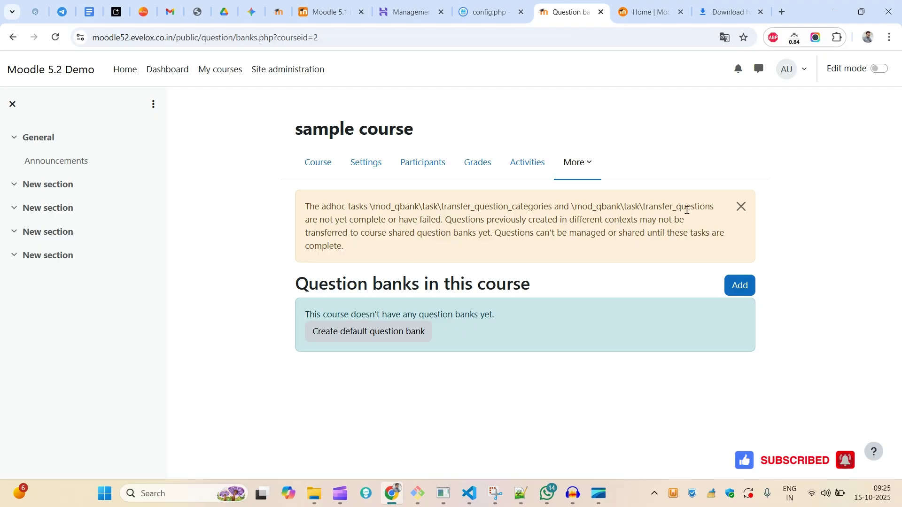
left_click(526, 19)
left_click(409, 12)
left_click(323, 7)
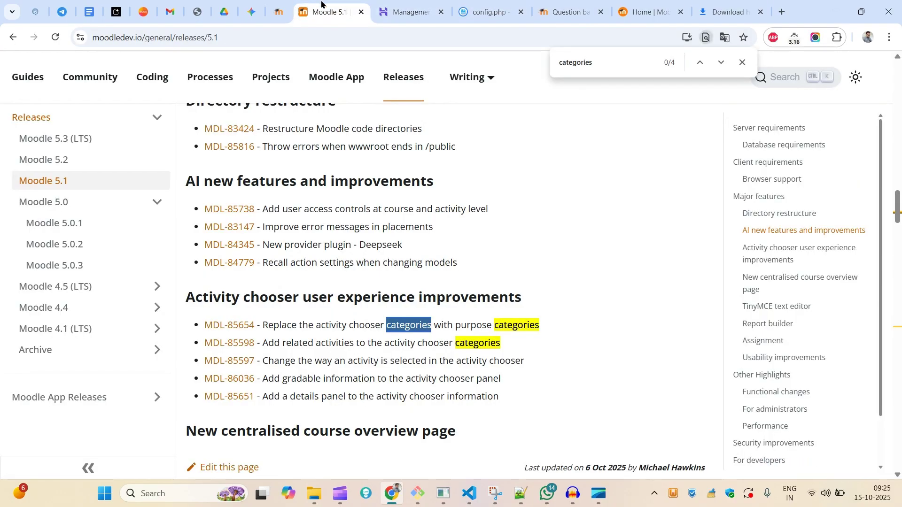
key("ctrl+f")
type("questions")
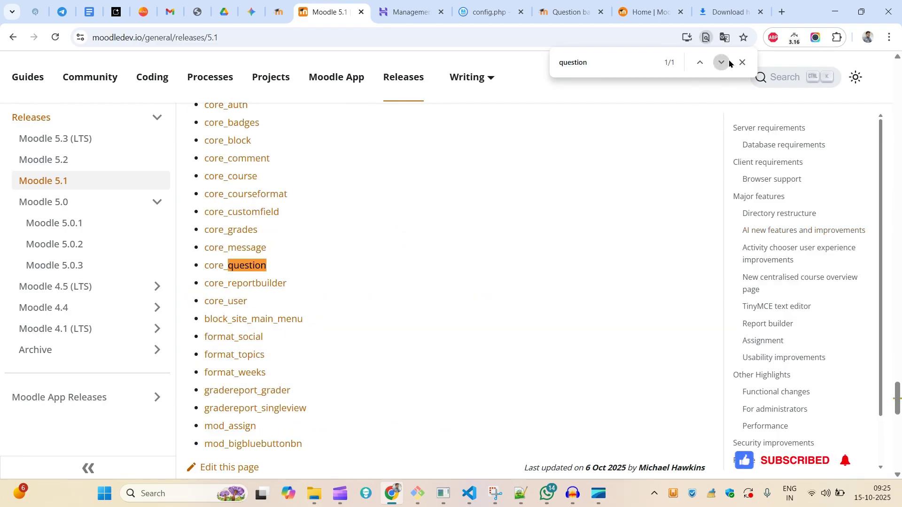
Create a question bank named 'aasdad' with description 'asdasd' and open it.
left_click(579, 5)
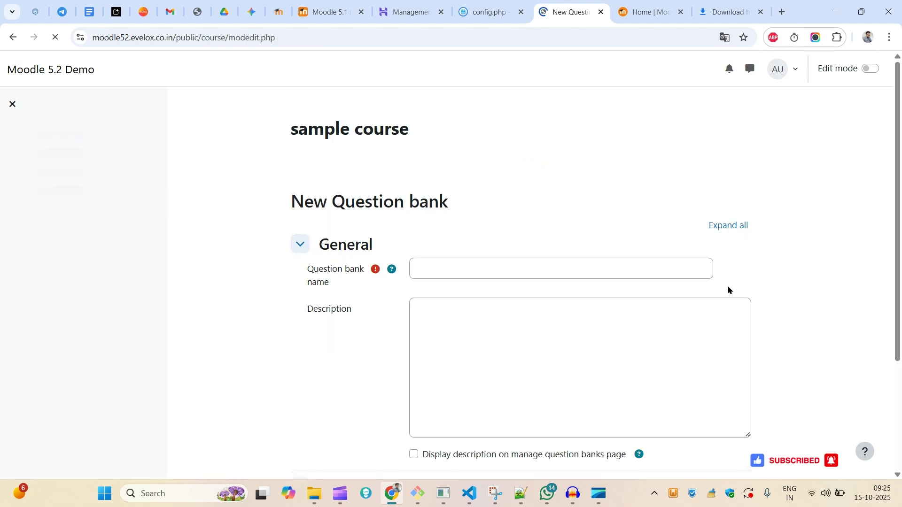
left_click(494, 275)
type("aasdad")
left_click(531, 366)
type("asdasd")
scroll(674, 392, "down", 3)
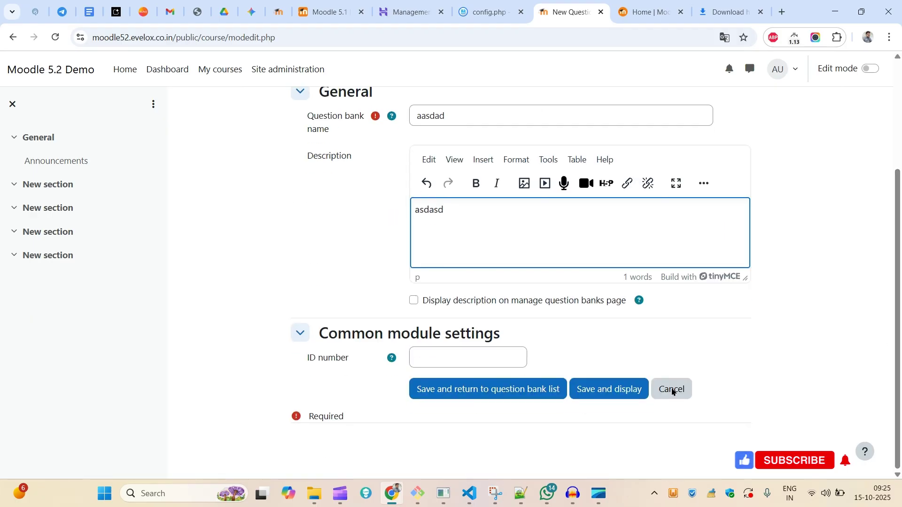
left_click(601, 391)
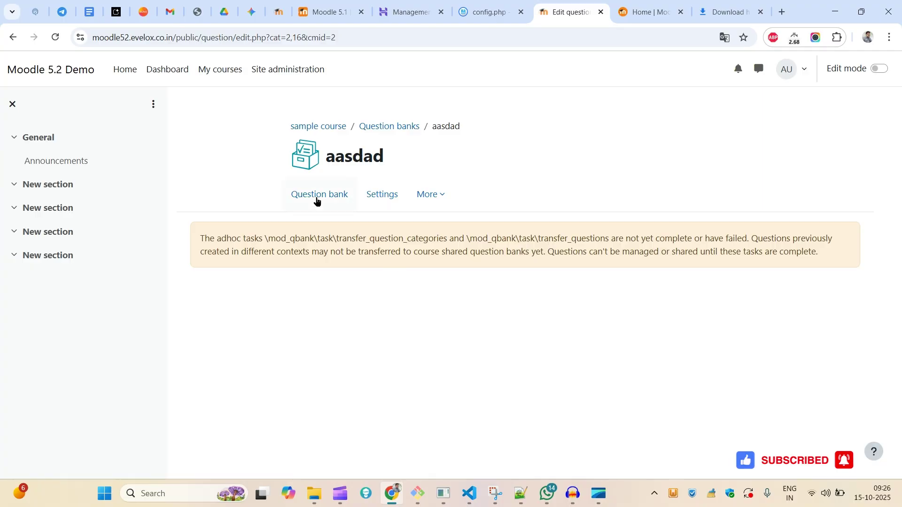
View the aasdad bank's questions, return to the banks list, and open Site administration in a new tab.
left_click(323, 183)
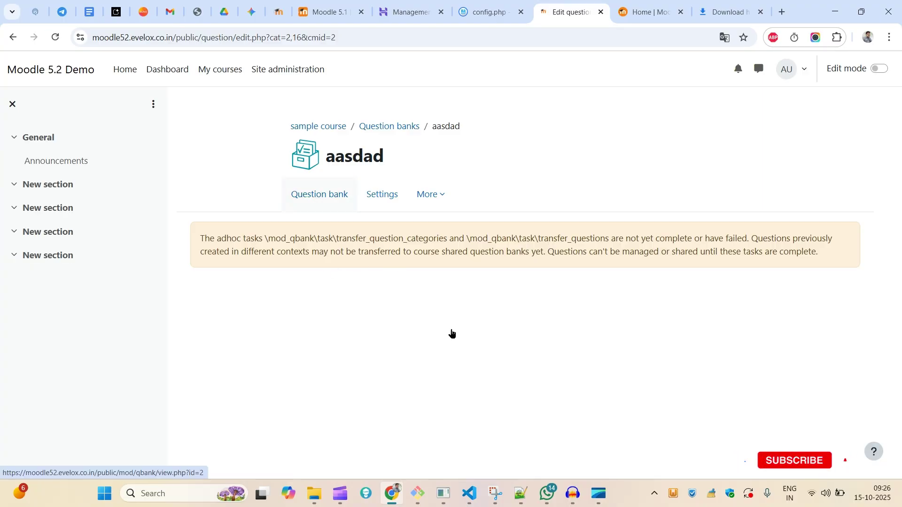
left_click(389, 126)
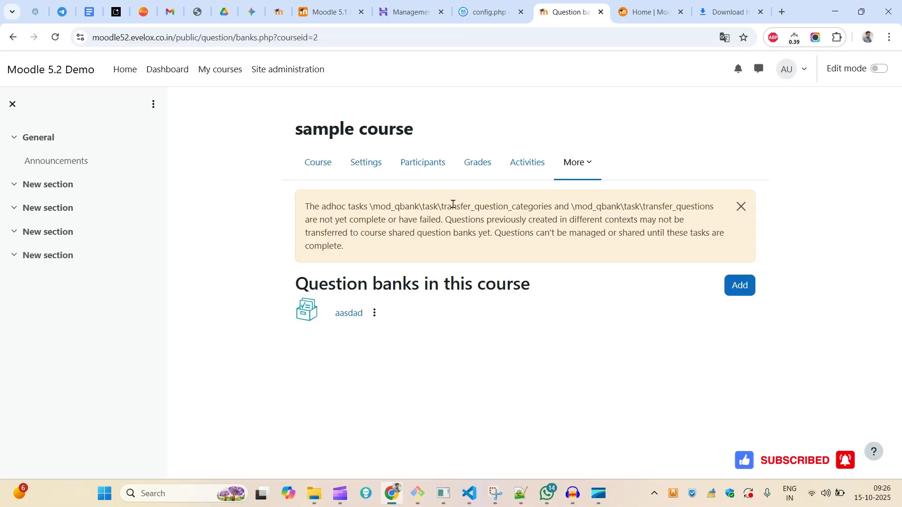
middle_click(288, 69)
Go to Site administration > Server > System paths.
left_click(606, 4)
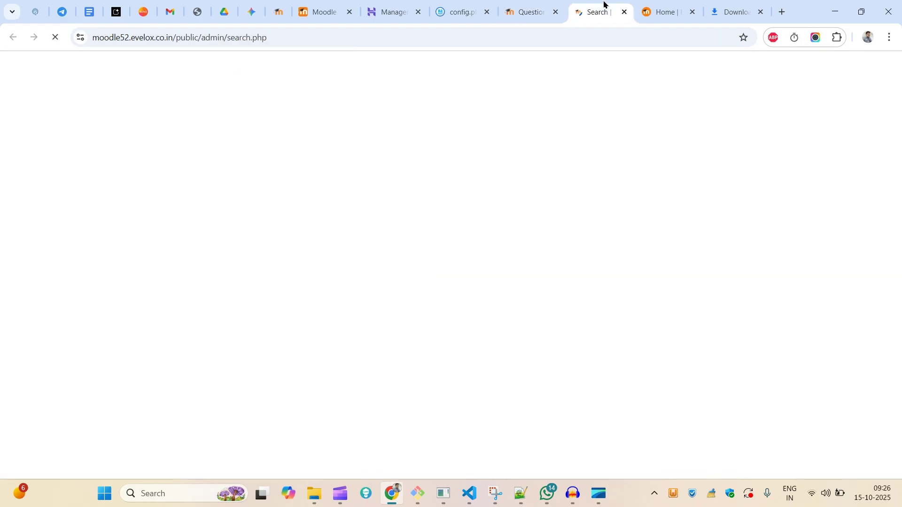
left_click(378, 164)
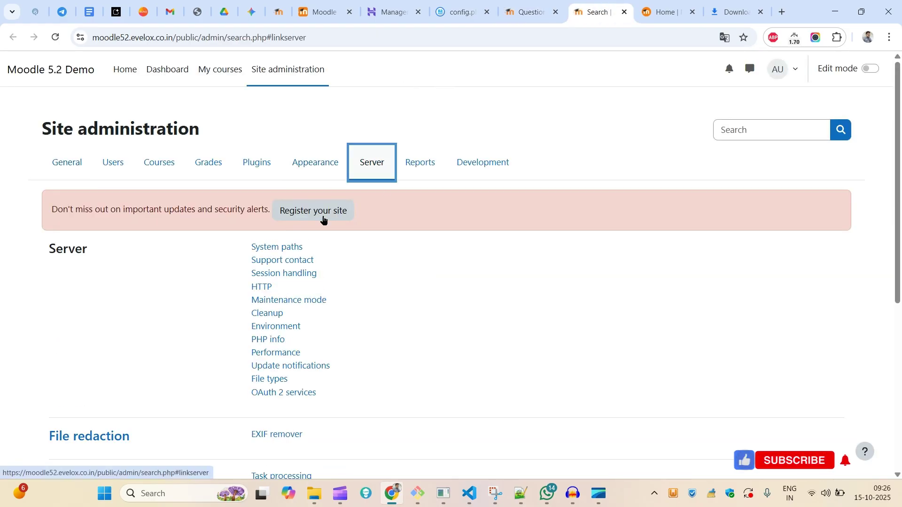
left_click(277, 250)
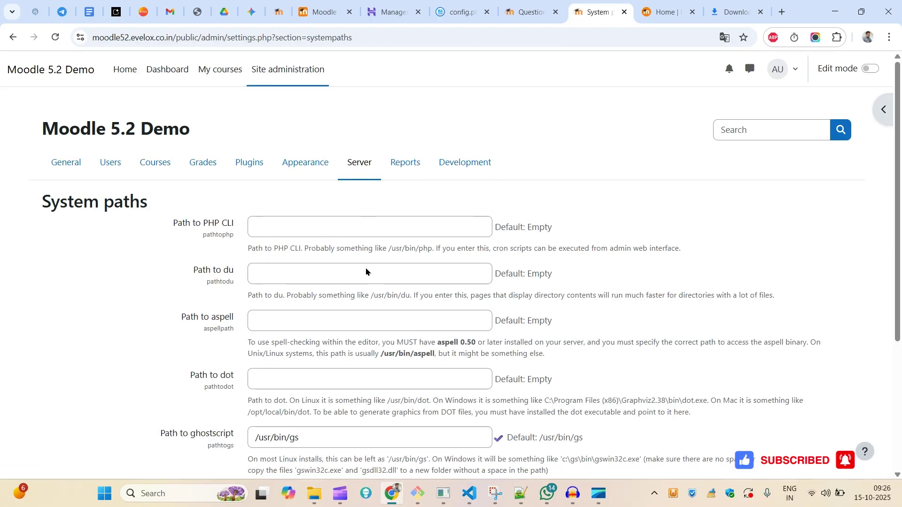
Set Path to PHP CLI to /usr/bin/php and save the changes.
left_click(371, 233)
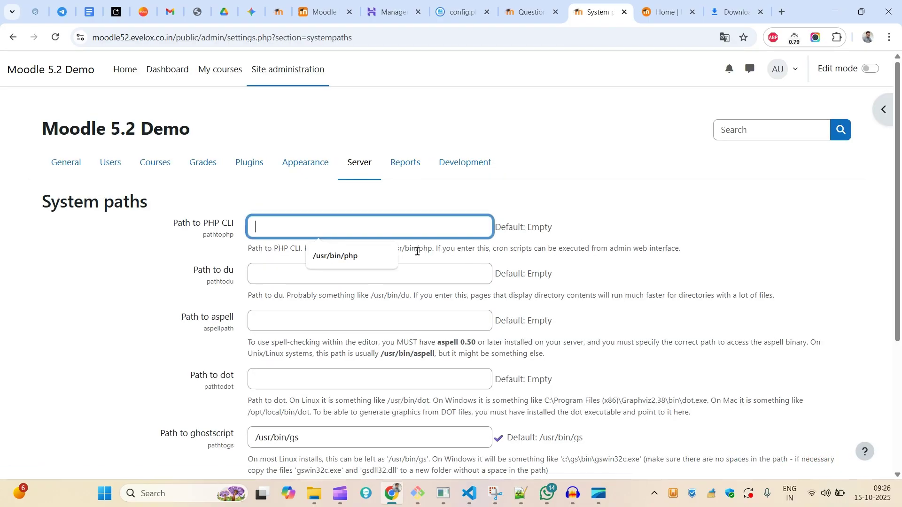
key("Tab")
left_click_drag(389, 248, 428, 248)
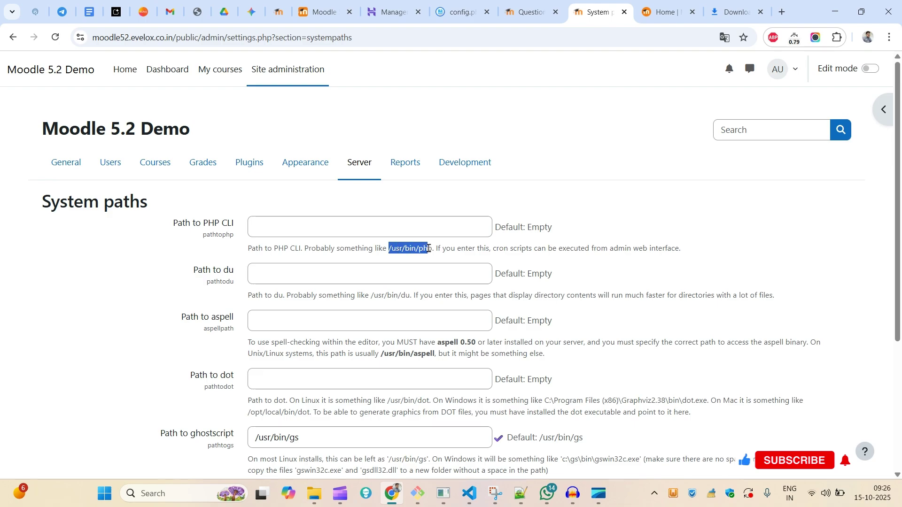
key("ctrl+c")
left_click(344, 231)
key("ctrl+v")
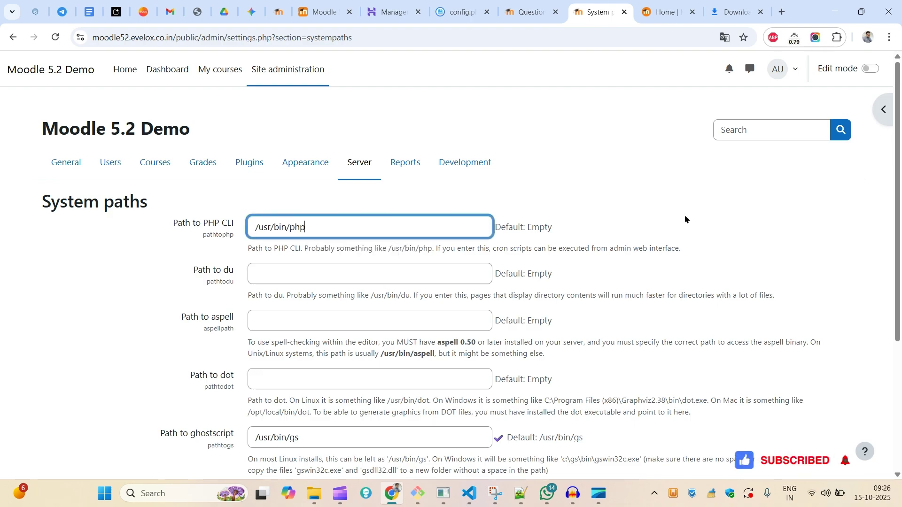
scroll(888, 361, "down", 3)
scroll(860, 235, "up", 4)
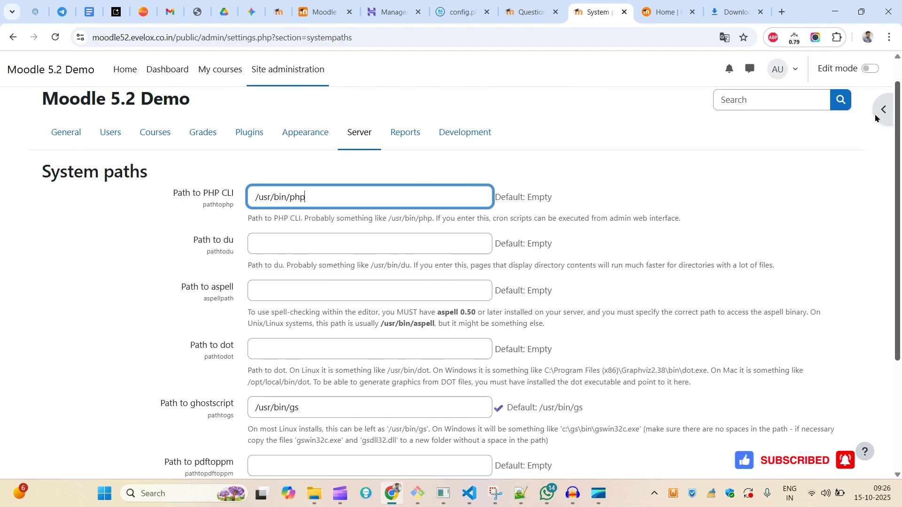
scroll(875, 213, "down", 3)
left_click(282, 417)
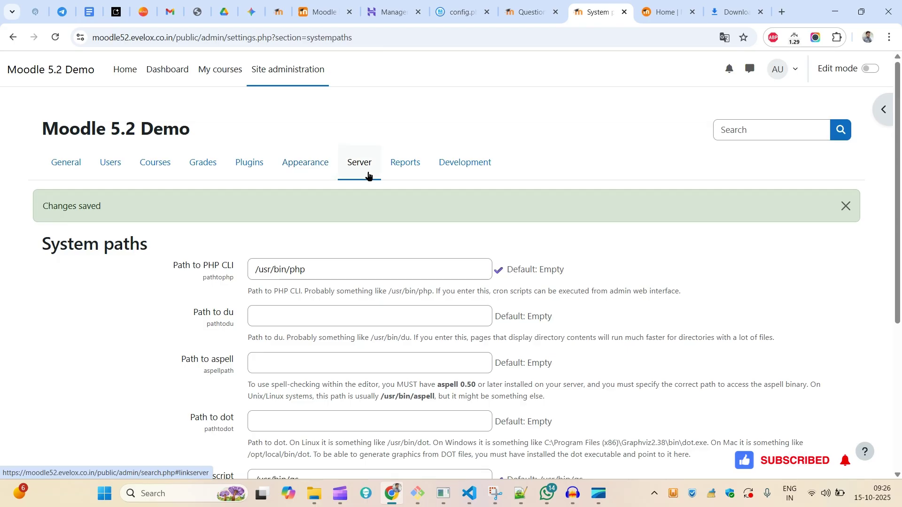
scroll(339, 288, "down", 5)
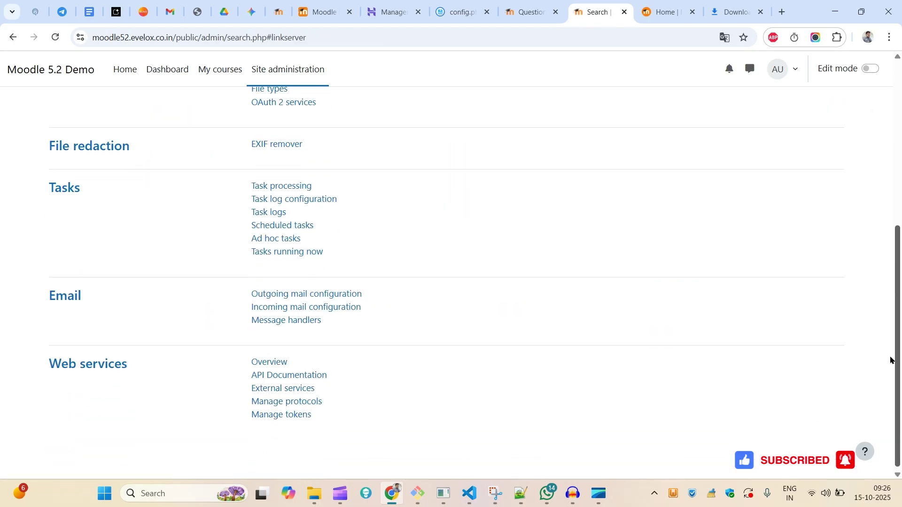
Run all pending transfer_question_categories ad hoc tasks and confirm none remain.
left_click(285, 239)
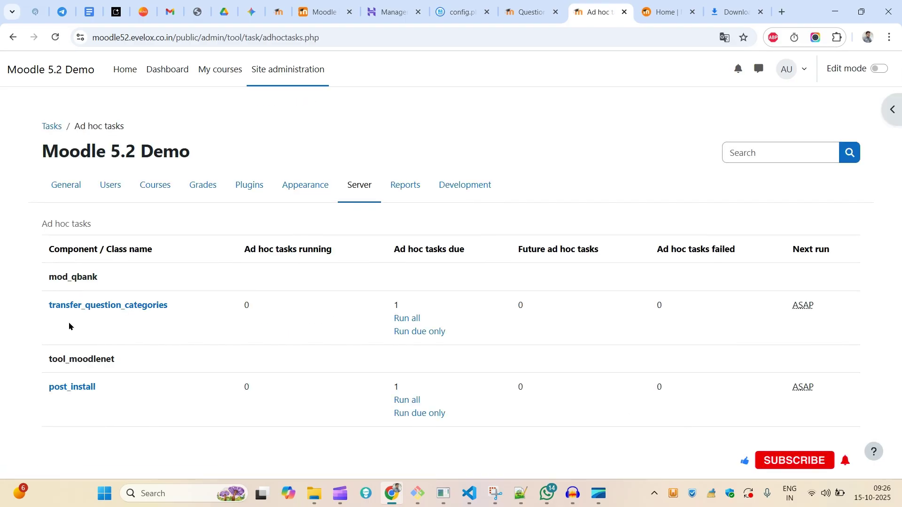
double_click(241, 309)
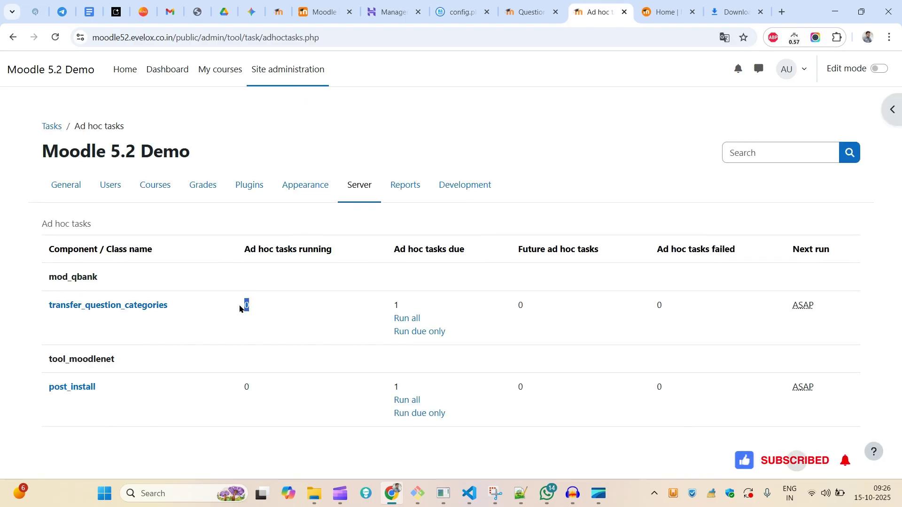
left_click_drag(241, 309, 1, 304)
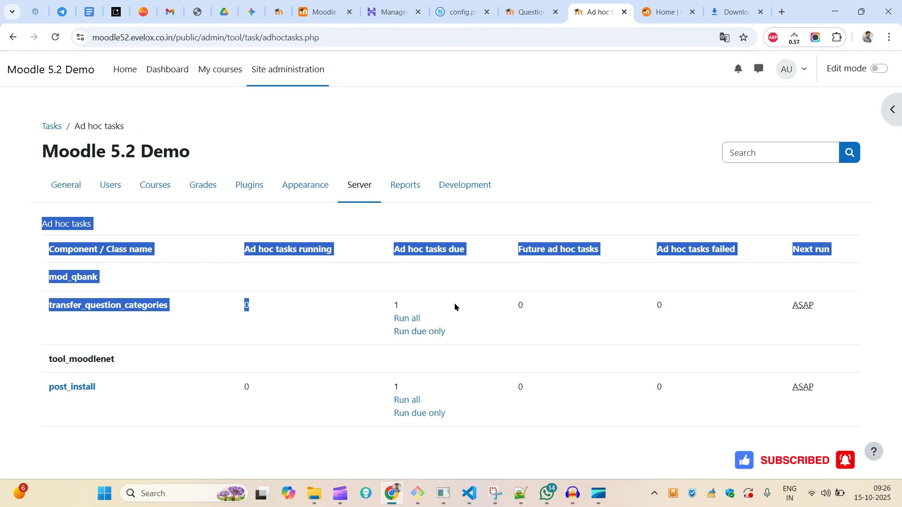
left_click(213, 324)
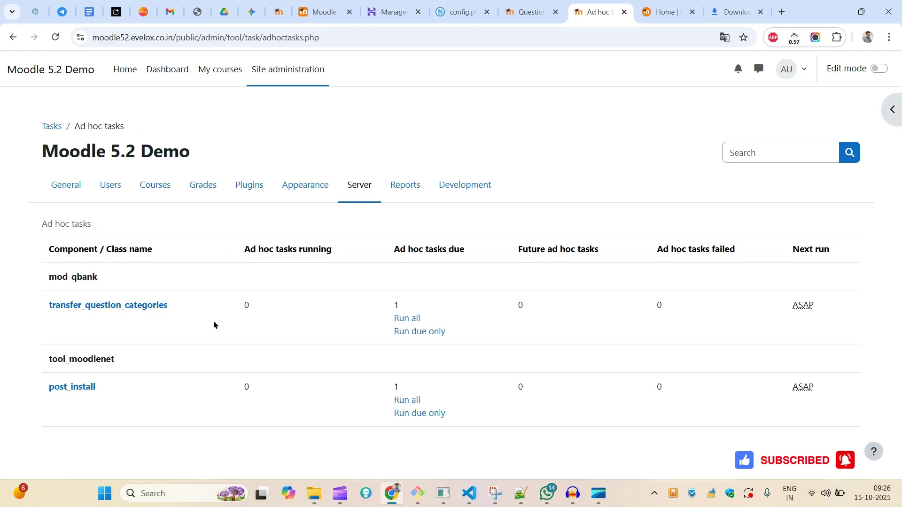
left_click(405, 319)
left_click(525, 447)
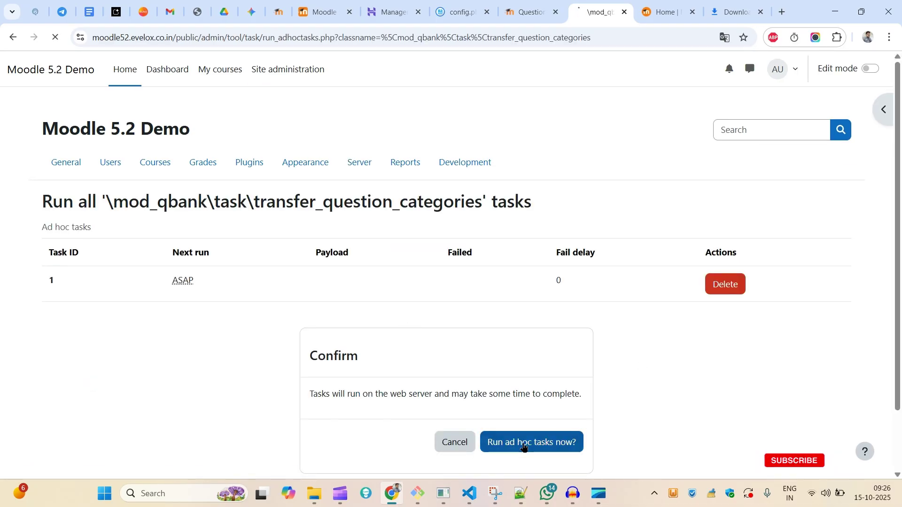
scroll(877, 406, "down", 3)
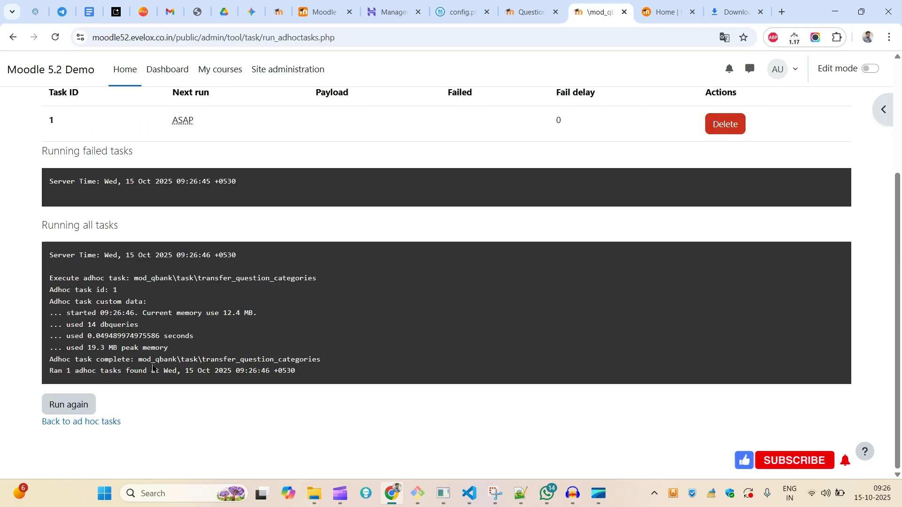
triple_click(184, 360)
scroll(466, 154, "up", 3)
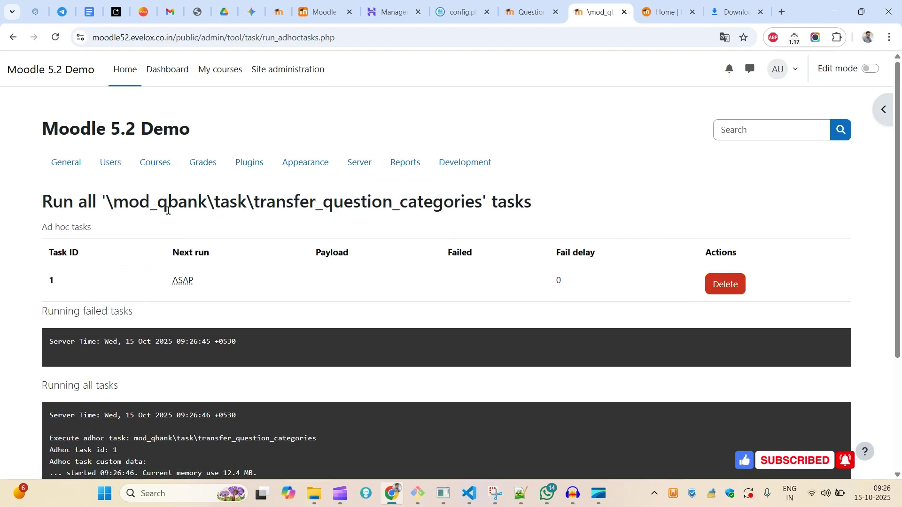
scroll(466, 329, "down", 3)
left_click(59, 420)
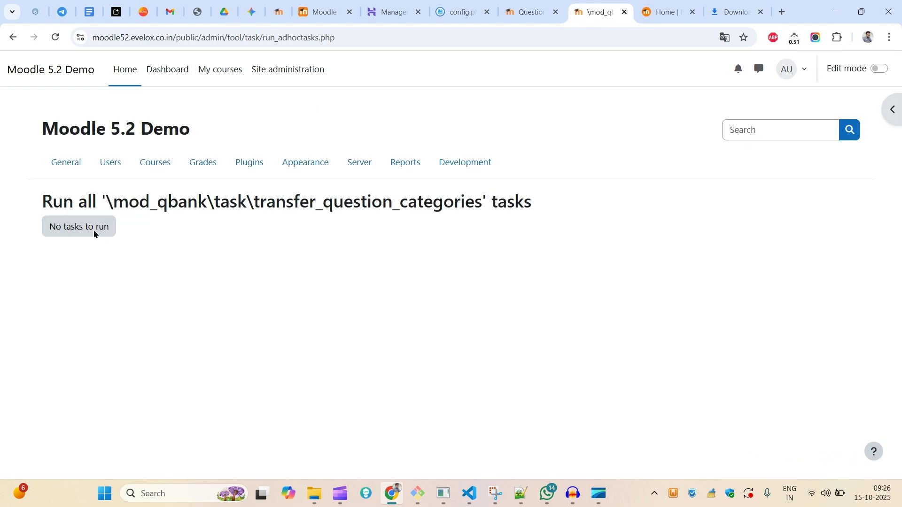
Run the MoodleNet post_install task, then reload the course's question banks page.
left_click(94, 234)
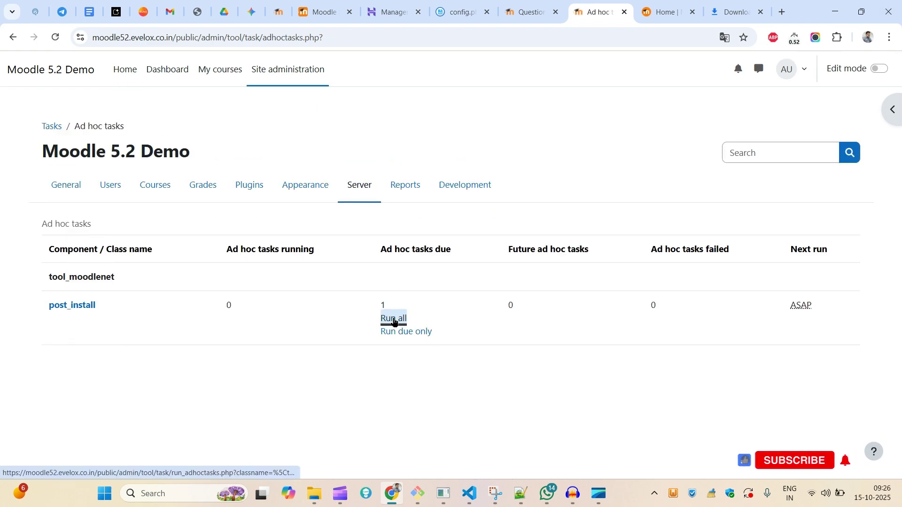
left_click(540, 446)
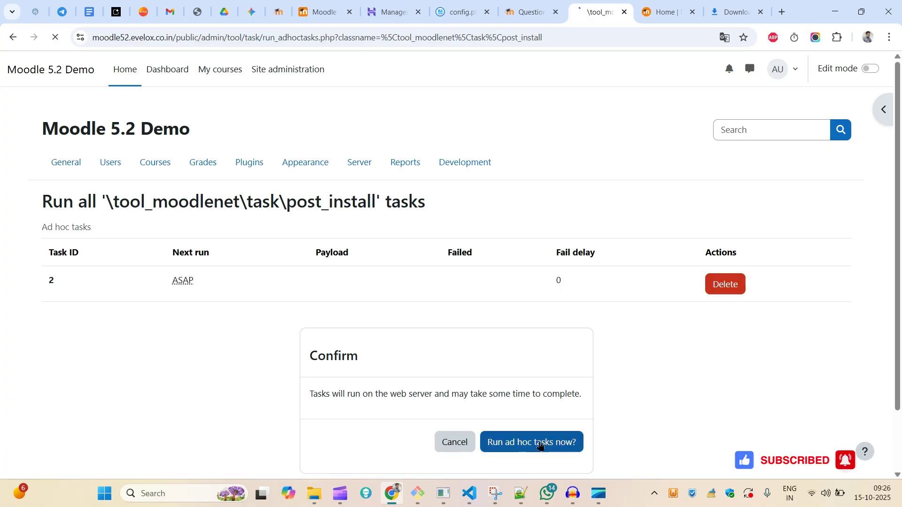
scroll(897, 347, "down", 2)
scroll(898, 347, "down", 1)
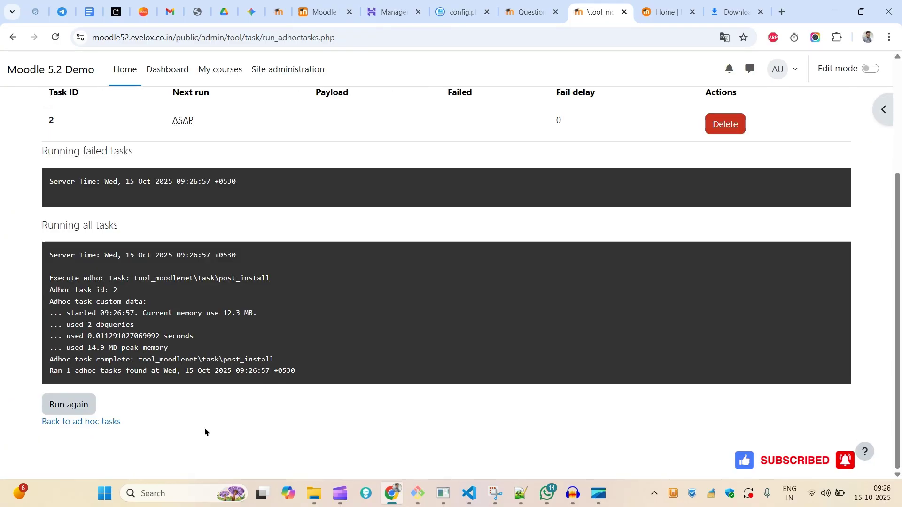
left_click(83, 426)
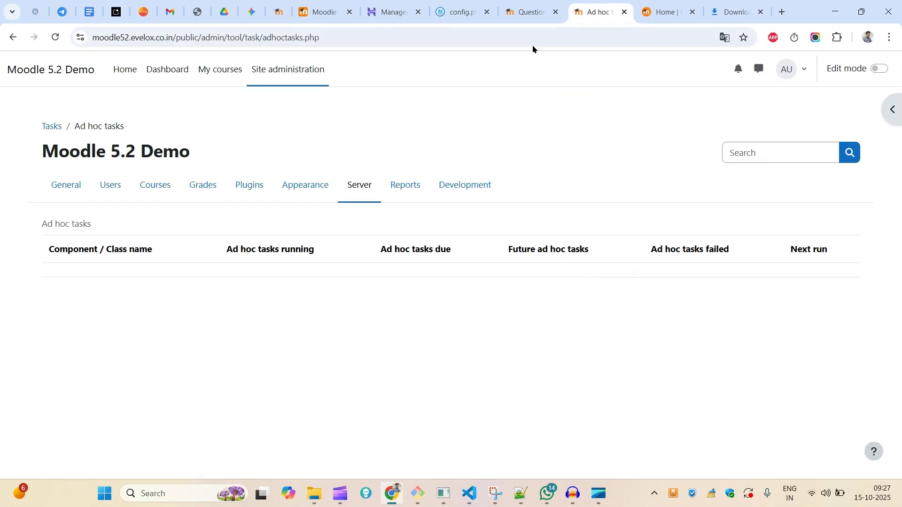
left_click(530, 11)
right_click(542, 117)
left_click(584, 165)
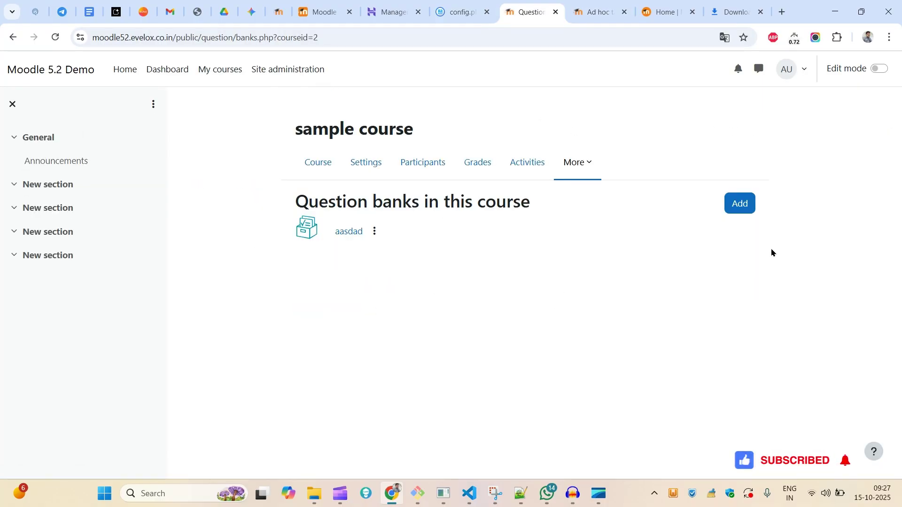
Add 'Question bank name 2' with its name as description, saving back to the bank list.
left_click(740, 203)
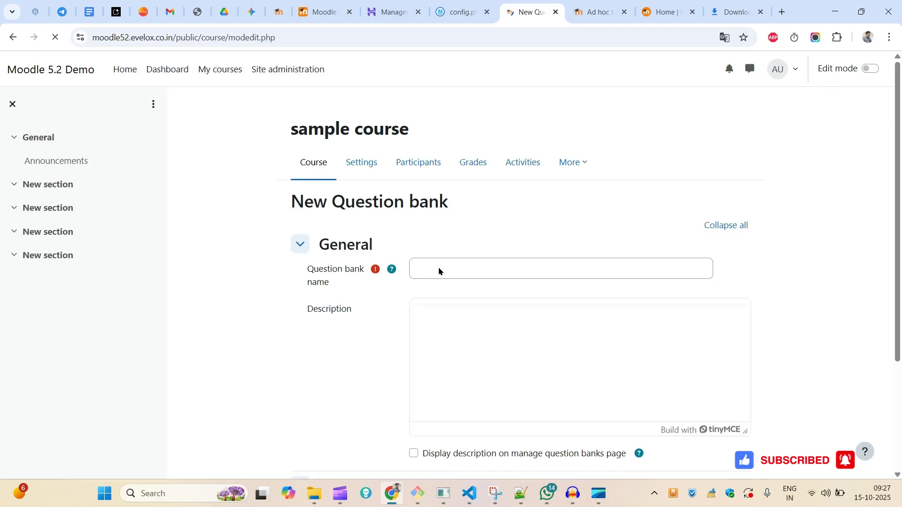
triple_click(331, 276)
type("Question bank name")
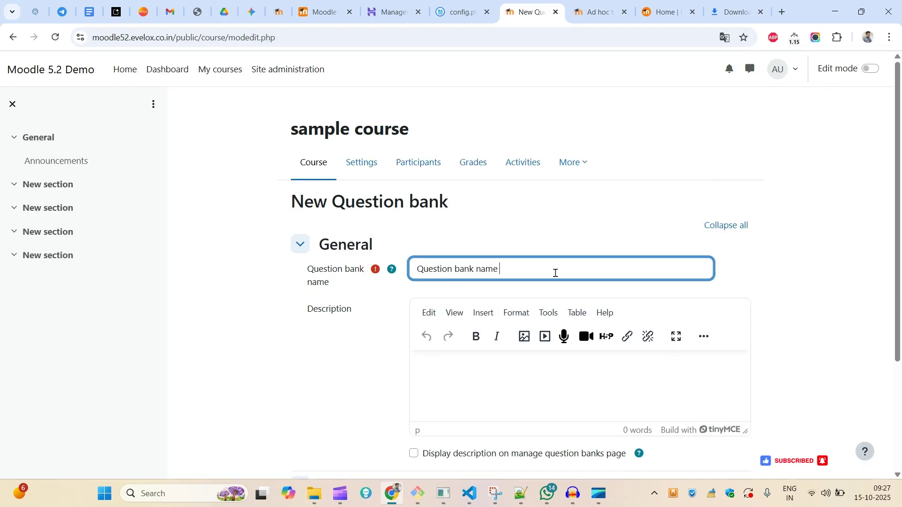
key("ctrl+a")
key("ctrl+c")
left_click(527, 375)
key("ctrl+v")
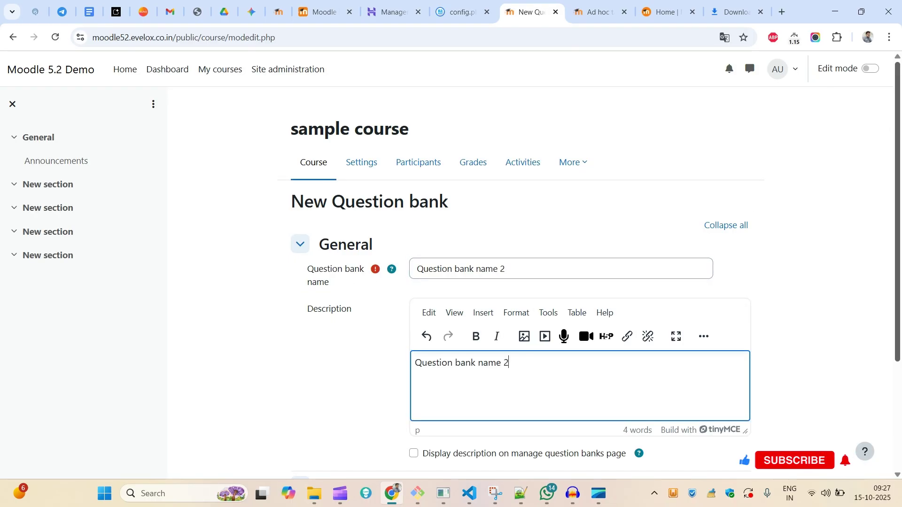
scroll(699, 446, "down", 3)
left_click(516, 400)
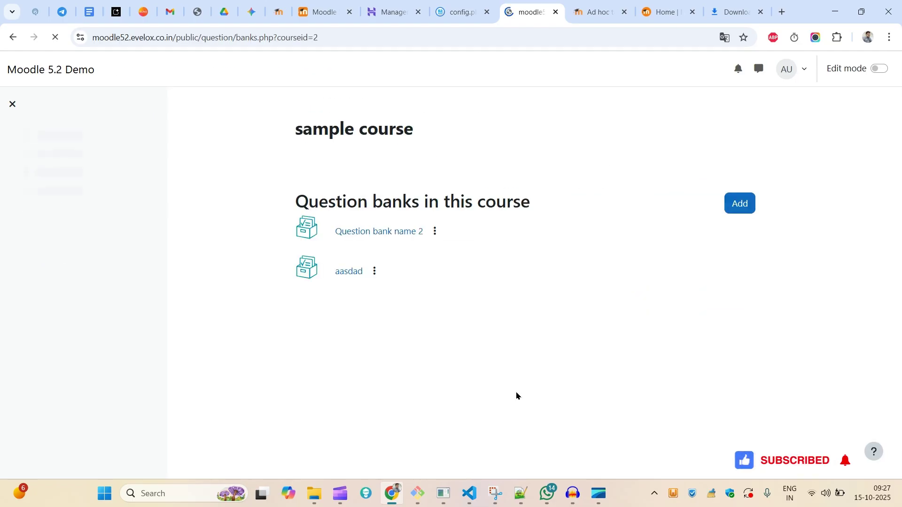
Start another question bank, prefilling the name with 'Question bank name 2'.
left_click(750, 208)
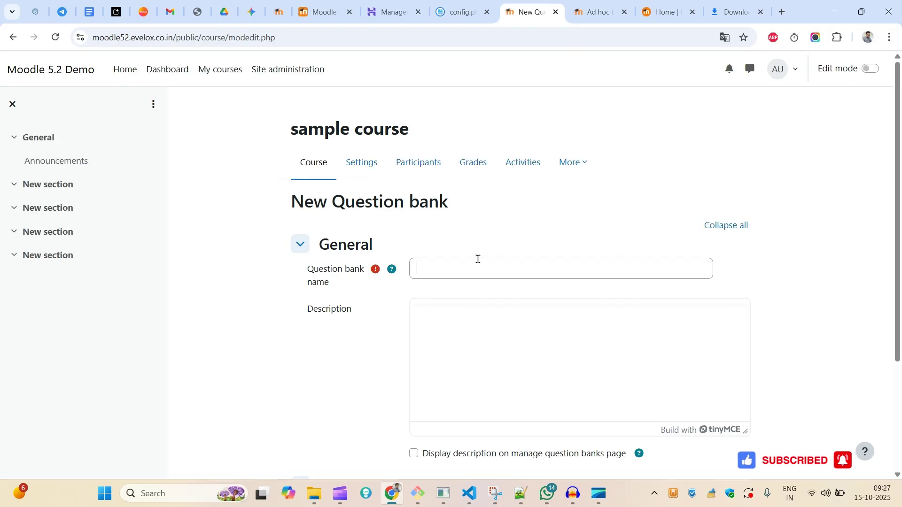
left_click(478, 259)
key("ctrl+v")
Save 'Question bank name 3' with matching description, return to the banks list, then switch to Hostinger.
type("3")
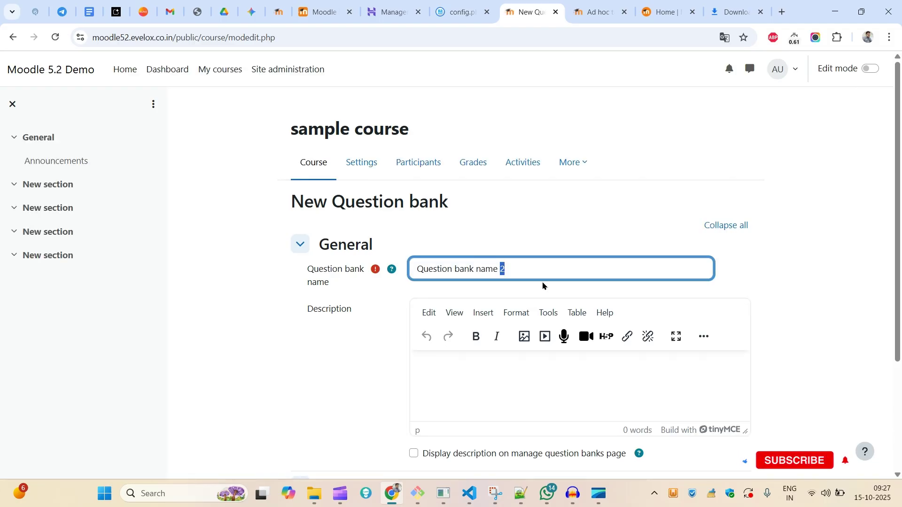
key("ctrl+a")
key("ctrl+c")
left_click(539, 379)
key("ctrl+v")
scroll(539, 378, "down", 3)
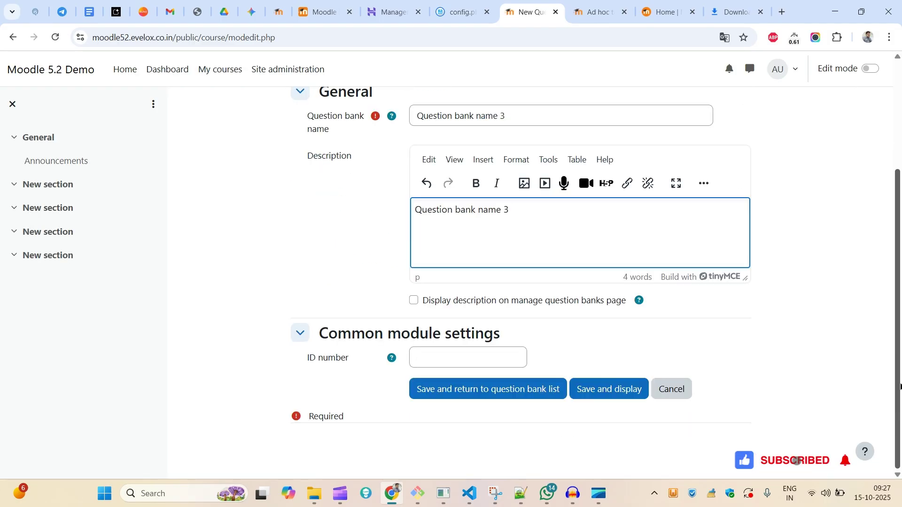
left_click(608, 399)
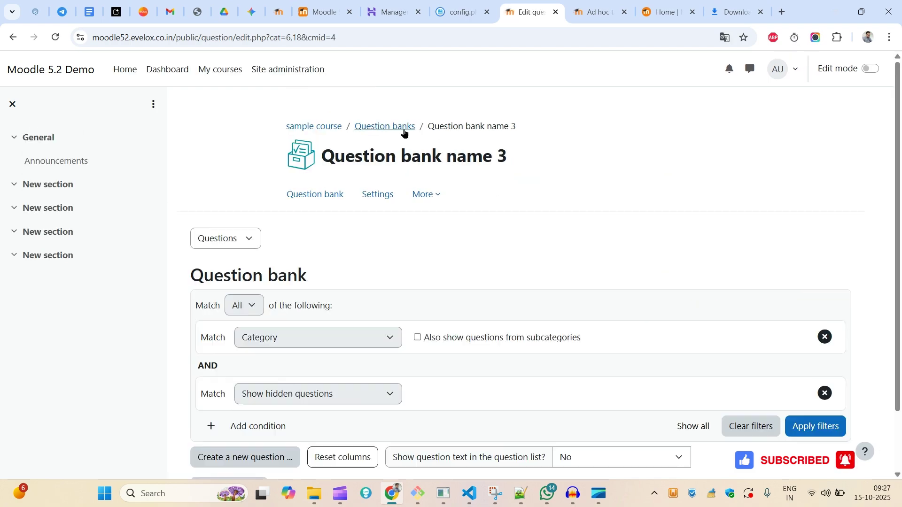
left_click(398, 127)
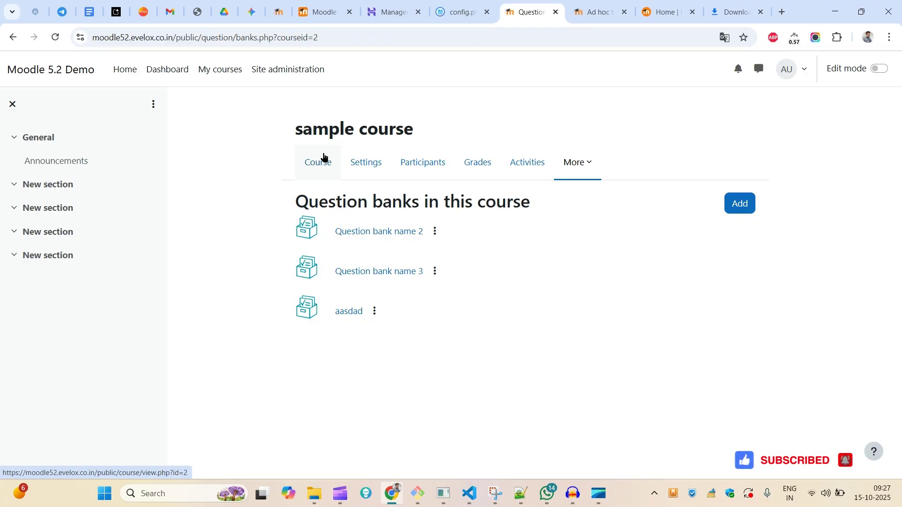
left_click(392, 7)
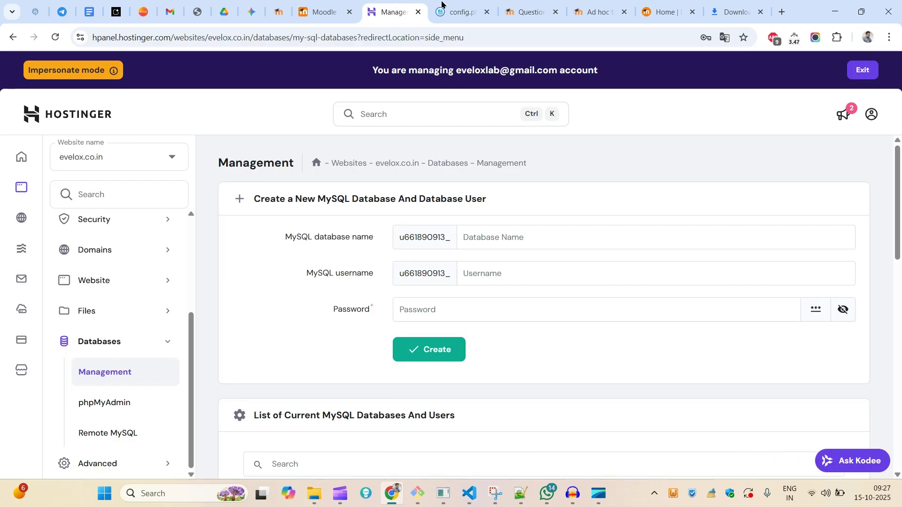
Close the config.php editor and open the Moodle site's dashboard.
left_click(469, 5)
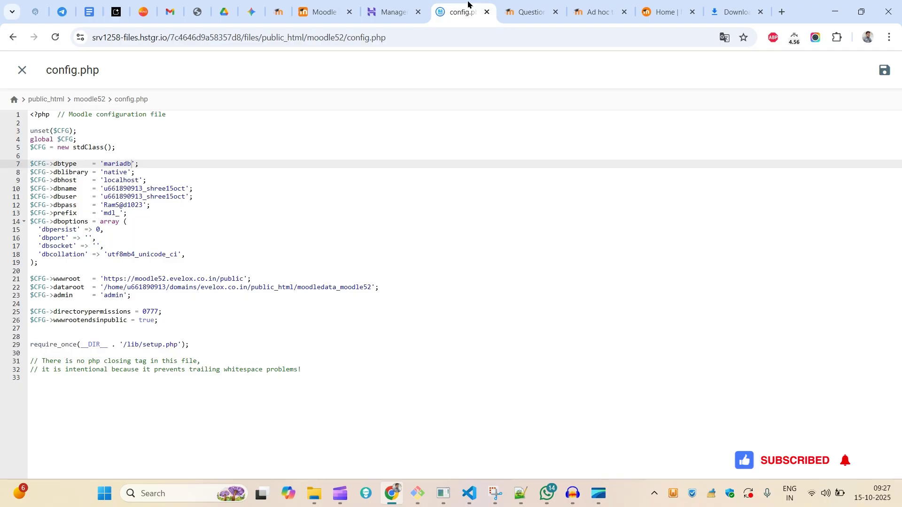
left_click(14, 78)
left_click(531, 12)
left_click(46, 69)
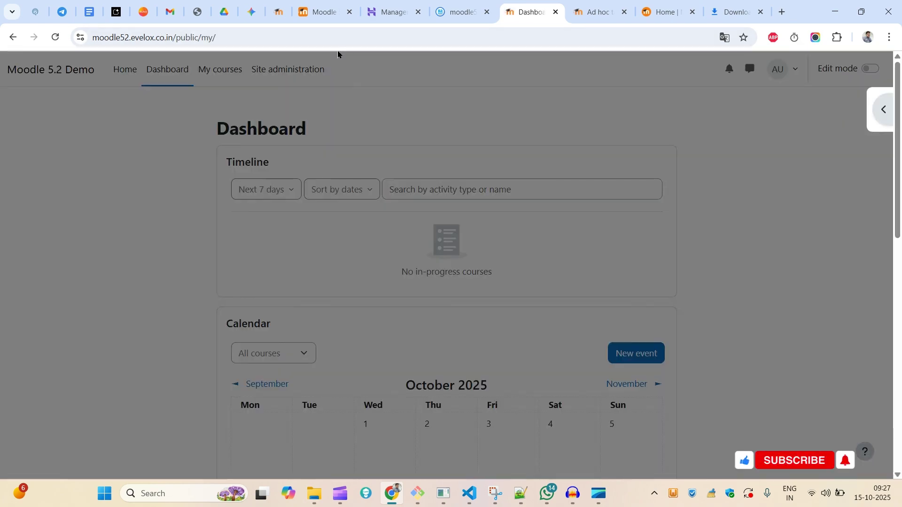
Dismiss the dashboard tour and check the /public part of the site address.
left_click(655, 317)
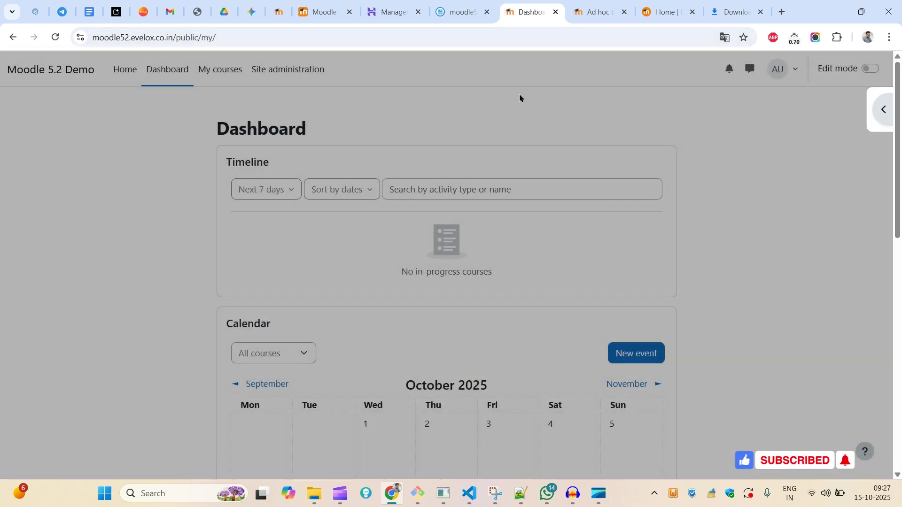
double_click(190, 37)
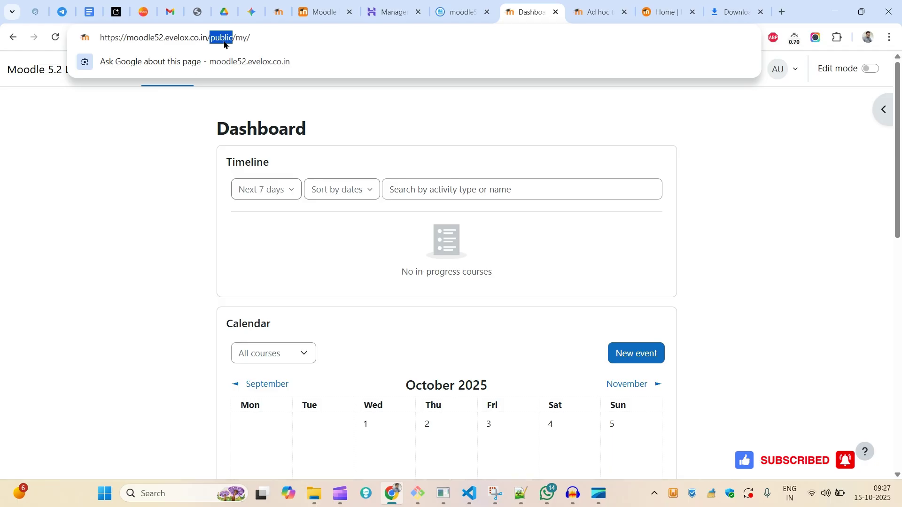
left_click_drag(232, 40, 234, 38)
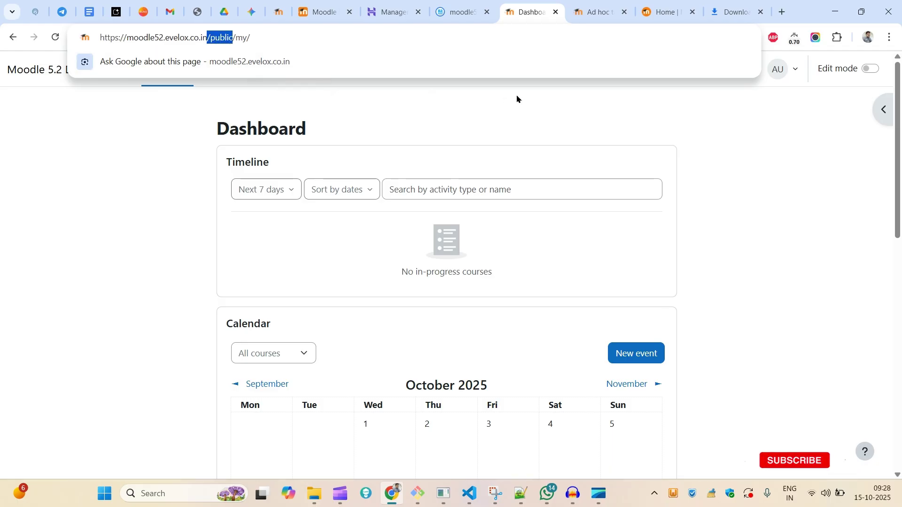
left_click(531, 151)
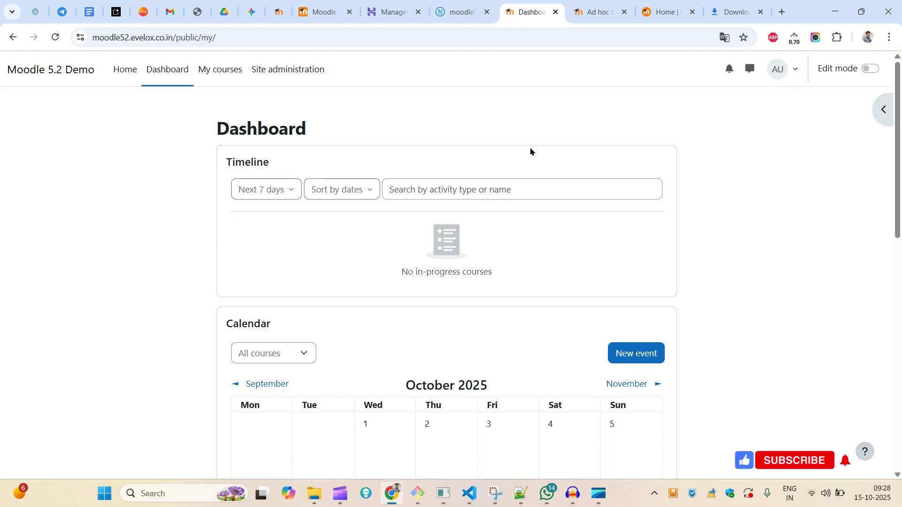
Delete the leftover moodle folder from moodle52 in the file browser.
left_click(458, 12)
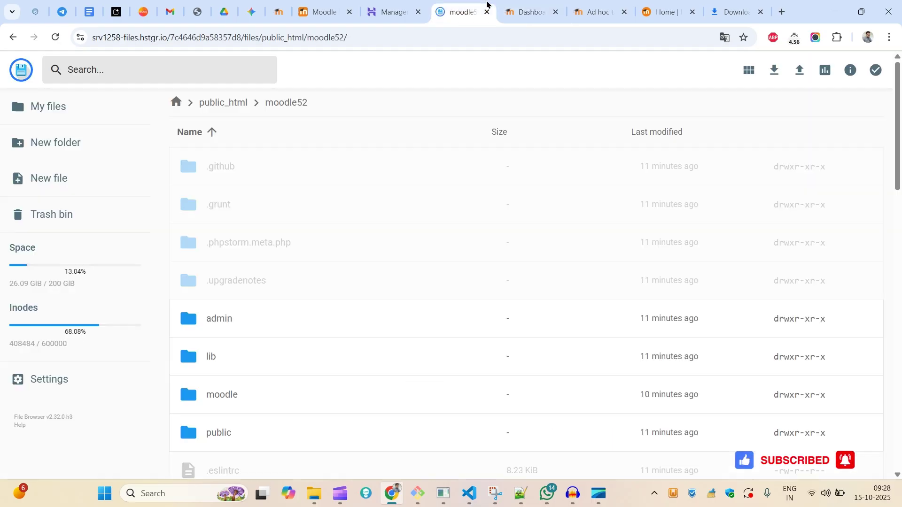
scroll(384, 146, "up", 3)
scroll(239, 211, "down", 3)
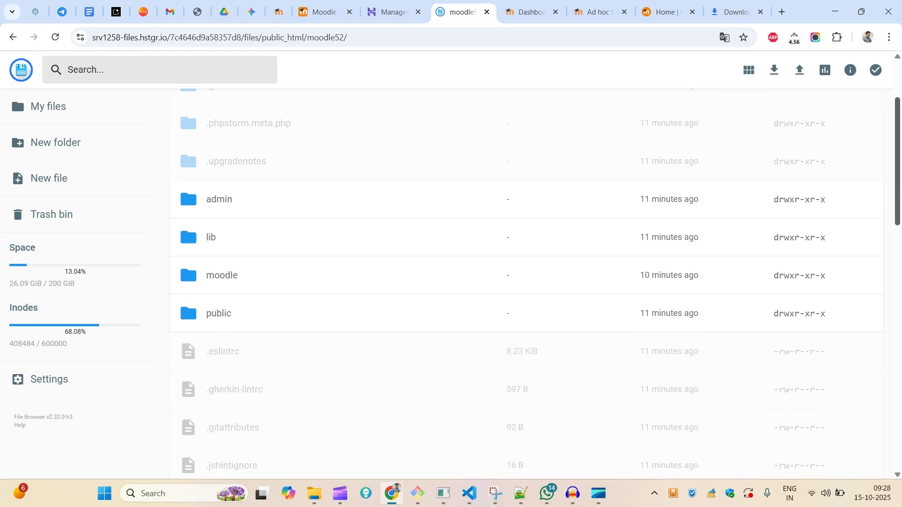
left_click(219, 280)
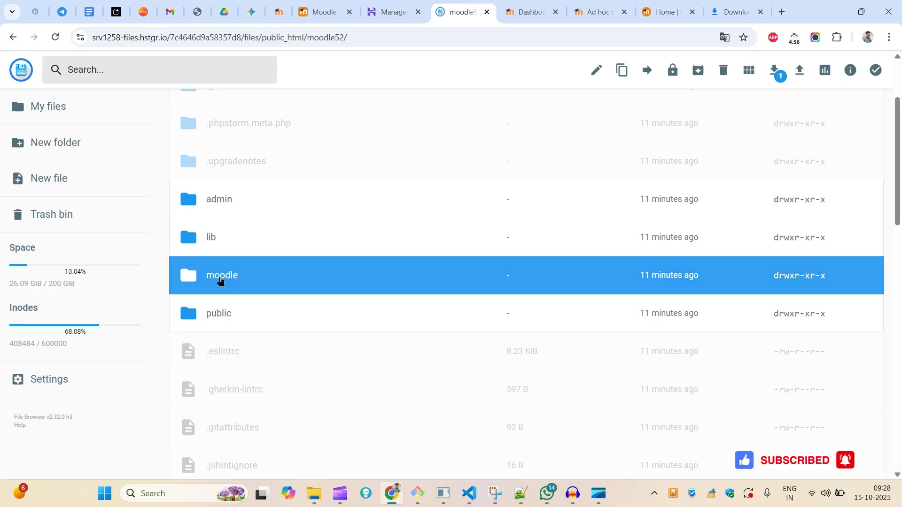
right_click(220, 281)
left_click(252, 462)
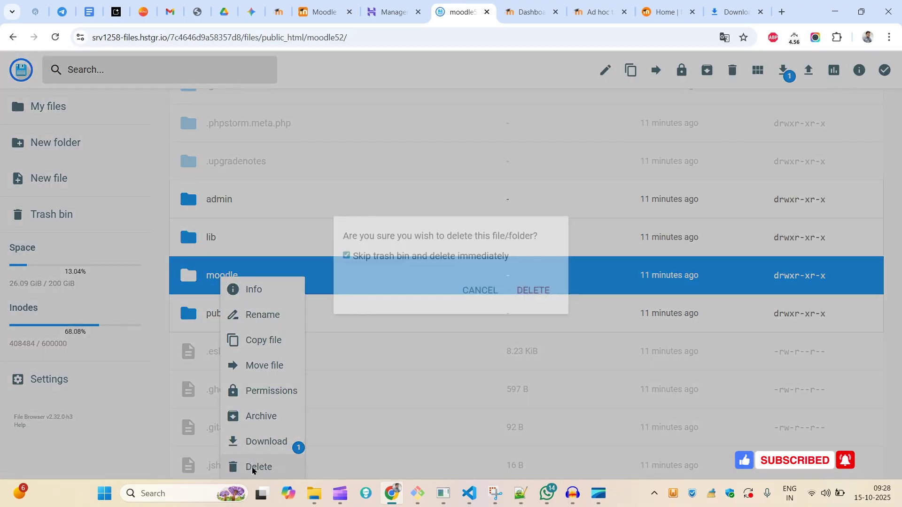
left_click(516, 289)
Confirm the moodle folder is empty, then delete it permanently with skip trash ticked.
double_click(211, 276)
left_click(284, 103)
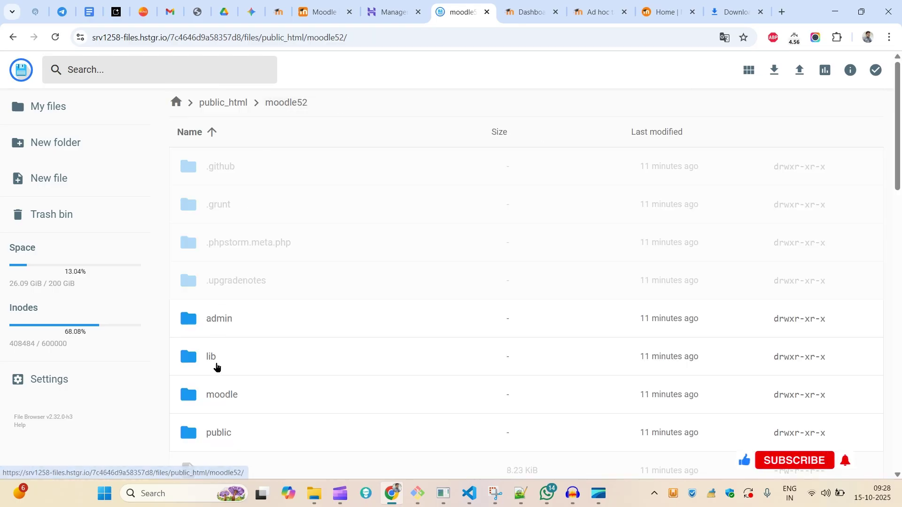
left_click(228, 407)
right_click(229, 399)
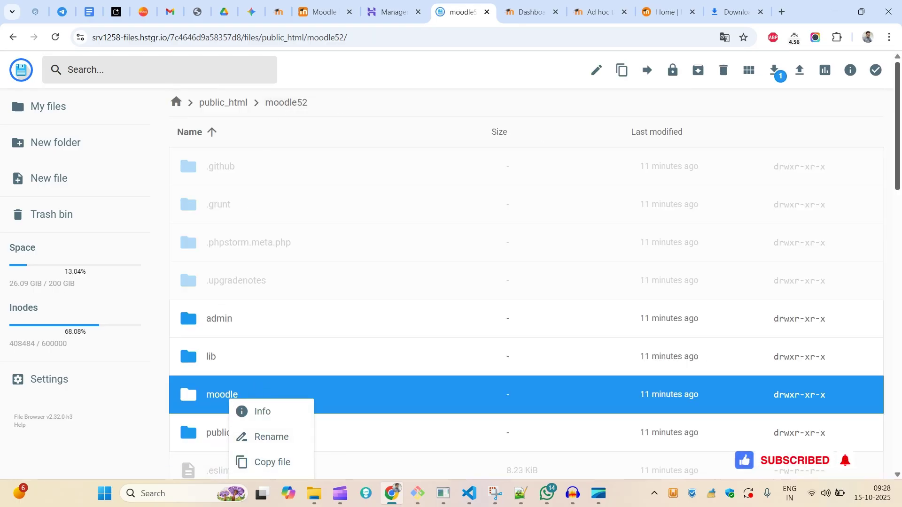
scroll(263, 400, "down", 3)
right_click(247, 240)
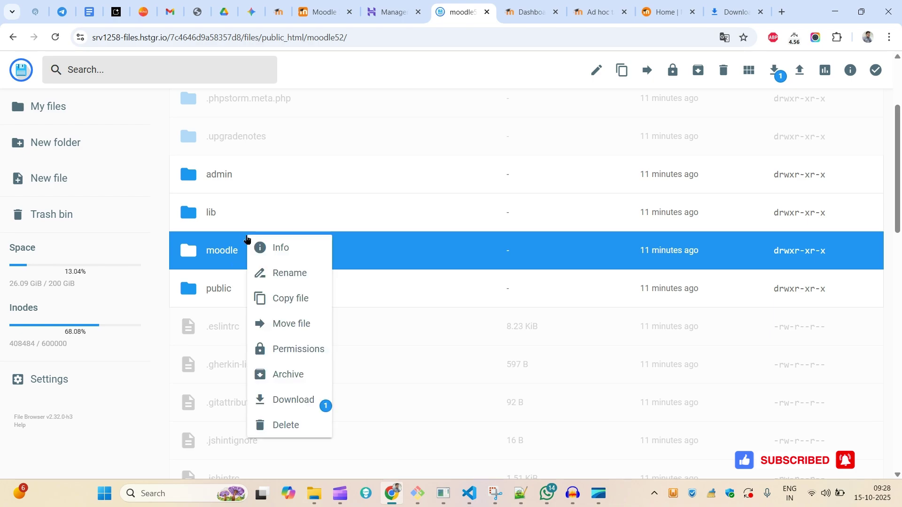
left_click(285, 425)
left_click(539, 289)
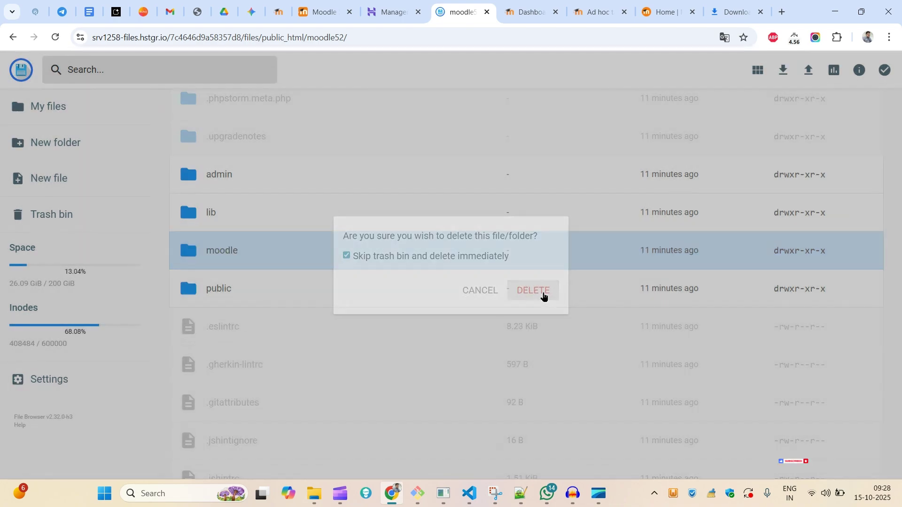
Browse the public folder's contents, then return to moodle52.
scroll(296, 235, "down", 3)
left_click(232, 220)
left_click(231, 221)
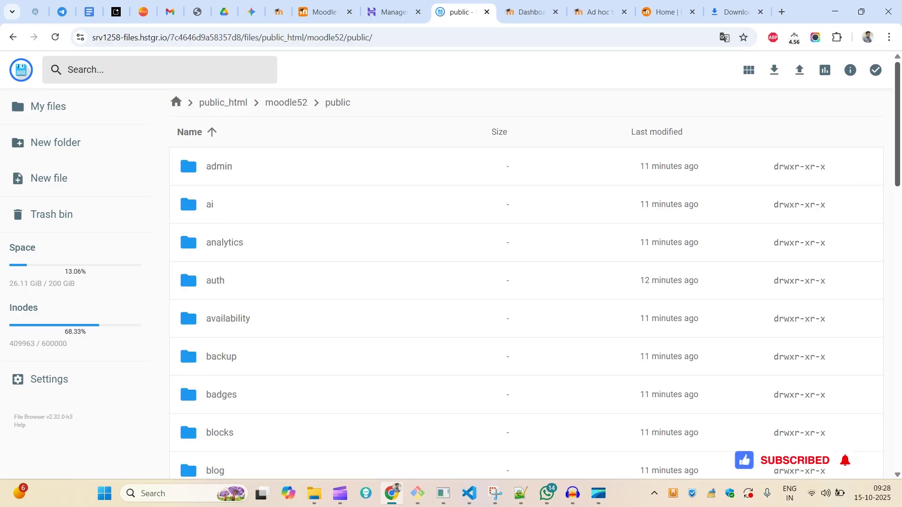
scroll(858, 196, "down", 10)
scroll(856, 180, "down", 12)
scroll(857, 180, "up", 20)
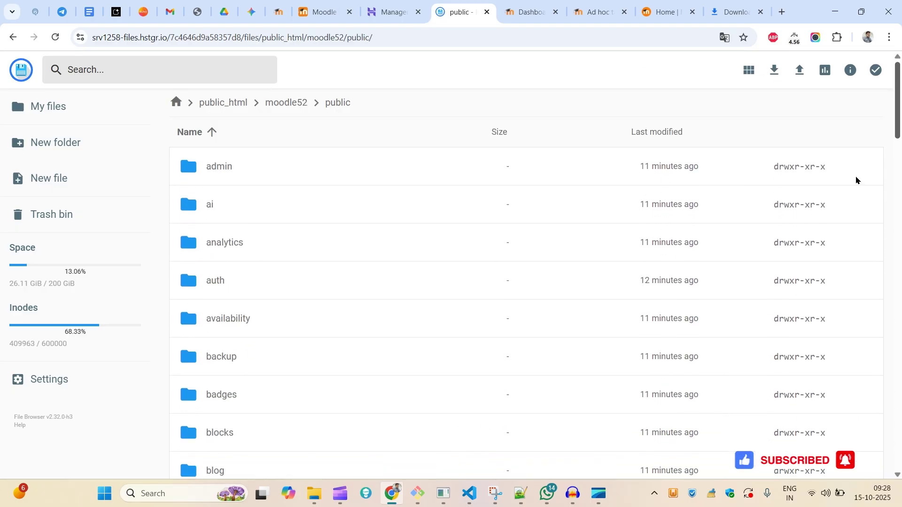
left_click(287, 104)
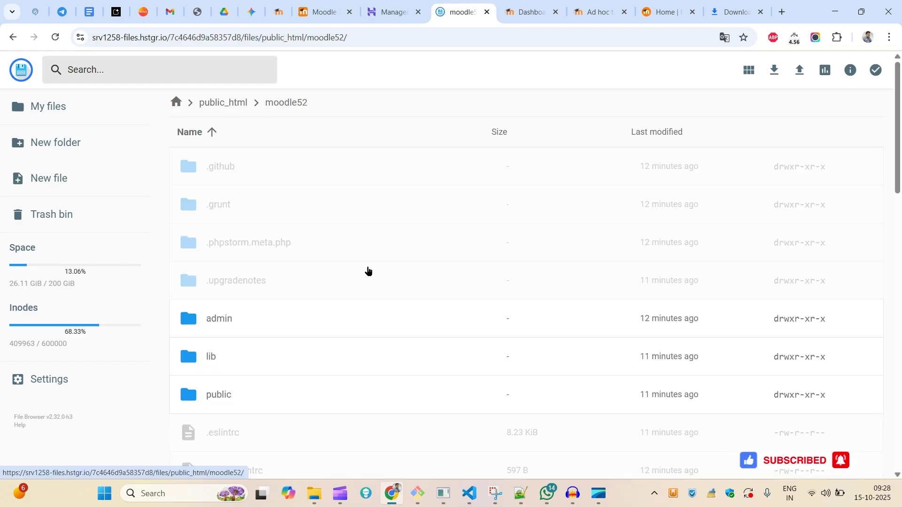
scroll(357, 121, "down", 3)
scroll(357, 121, "up", 3)
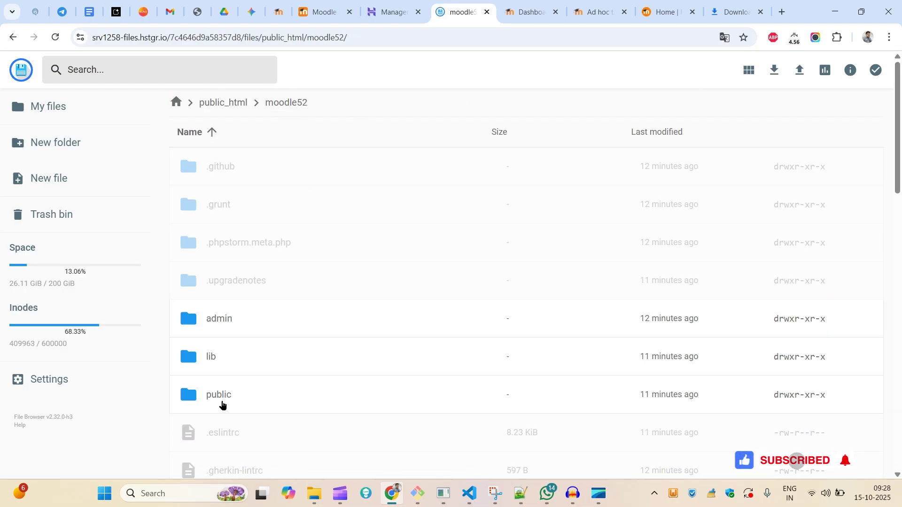
Review the settings in config.php and close it.
left_click_drag(900, 176, 887, 294)
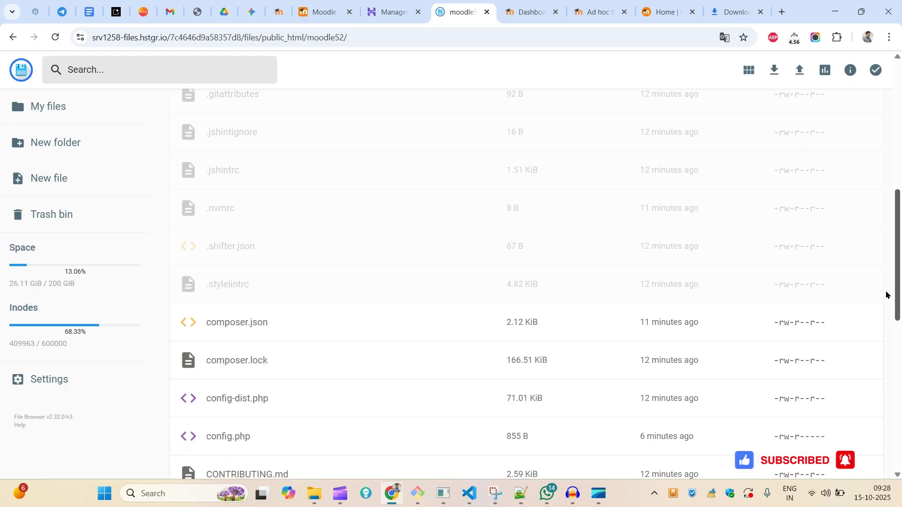
double_click(226, 452)
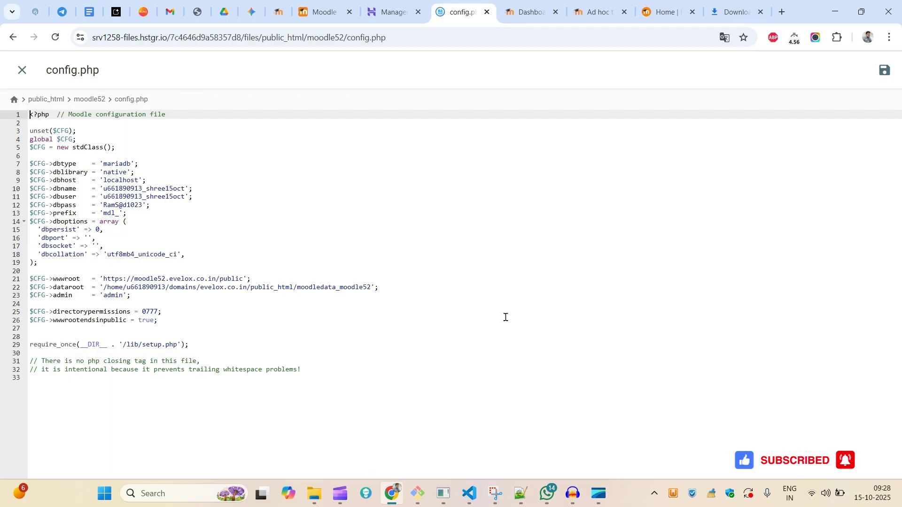
left_click_drag(496, 378, 14, 66)
left_click(22, 70)
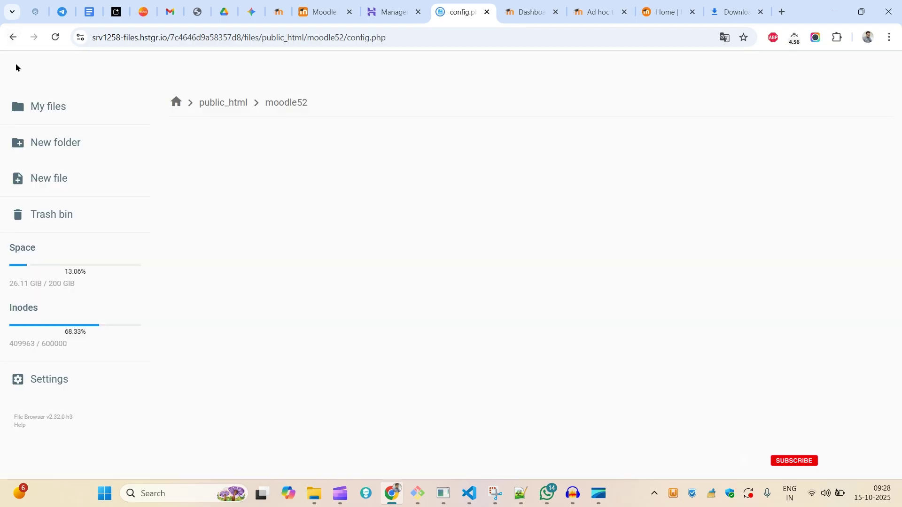
Open the public folder and return to the Moodle 5.1 release notes.
left_click_drag(898, 141, 892, 207)
double_click(207, 180)
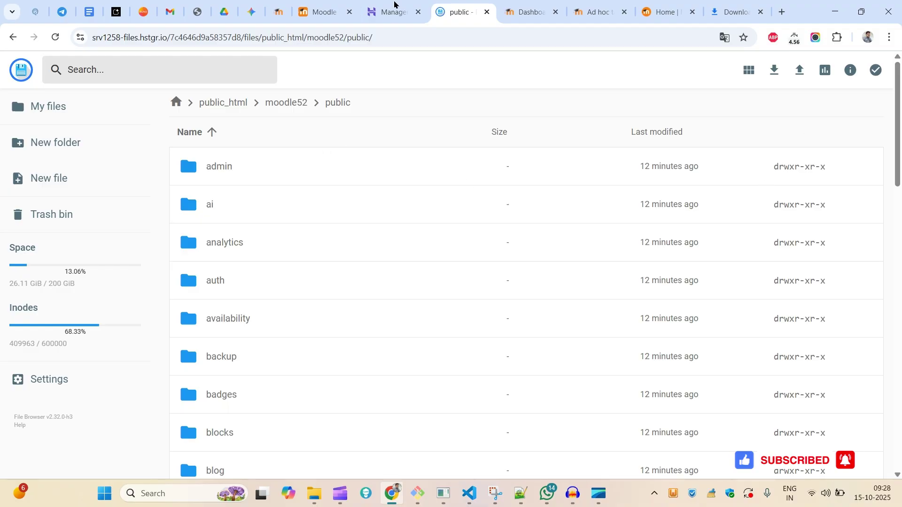
left_click(336, 11)
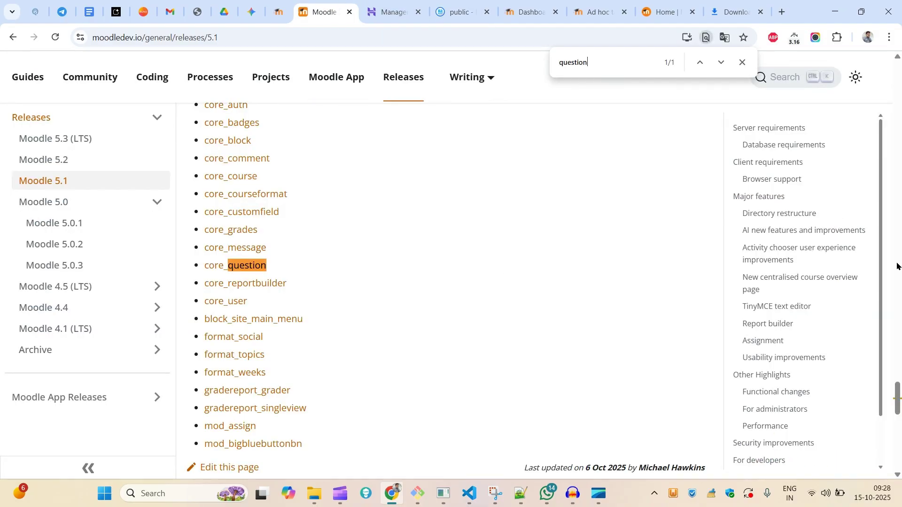
left_click_drag(898, 393, 884, 83)
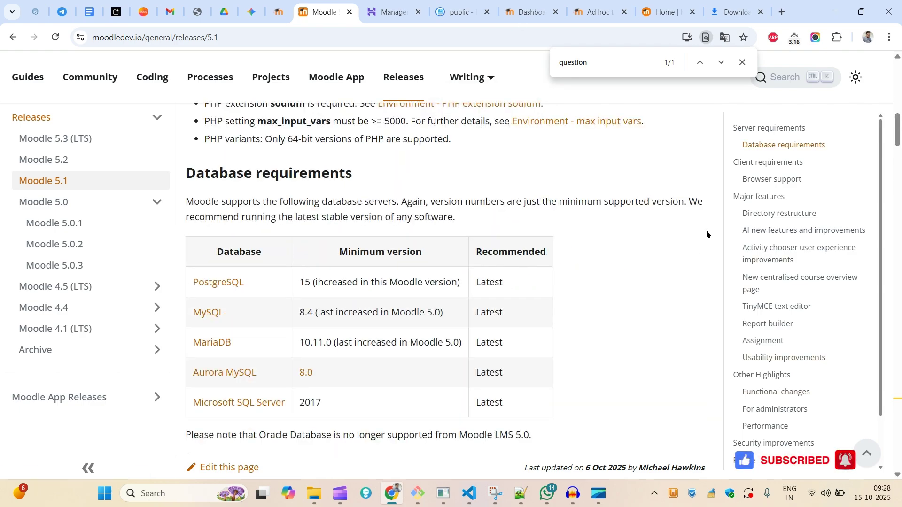
left_click_drag(898, 127, 897, 79)
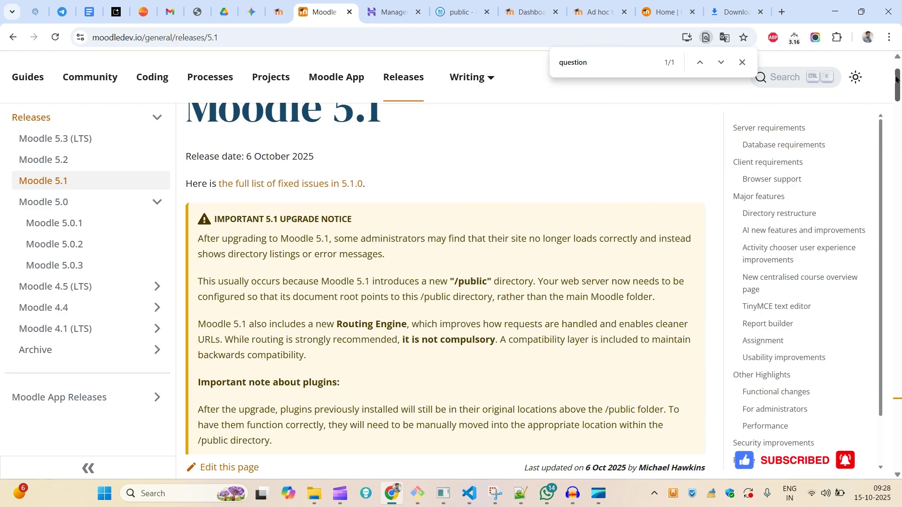
left_click_drag(897, 80, 886, 210)
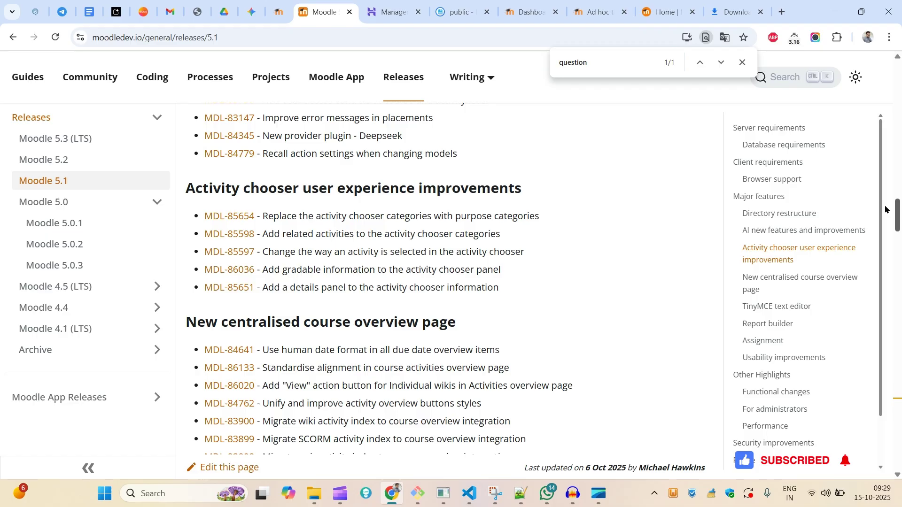
mouse_move(476, 5)
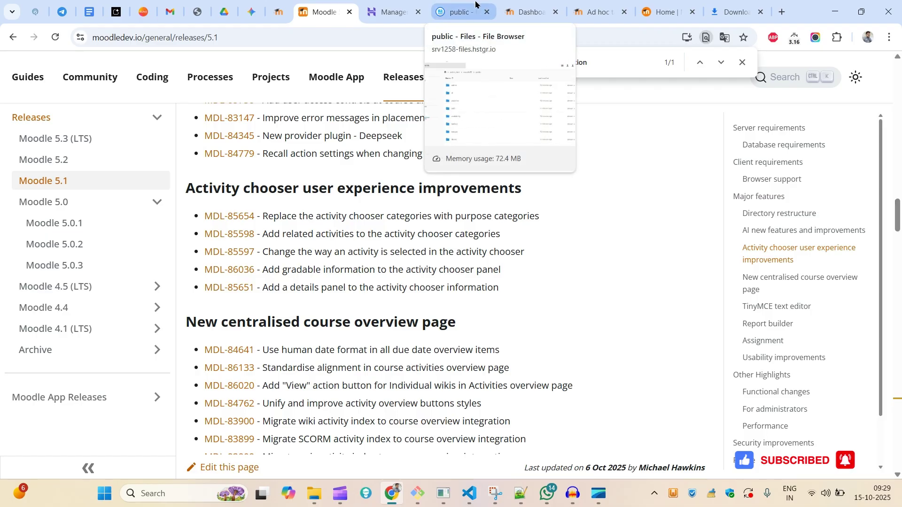